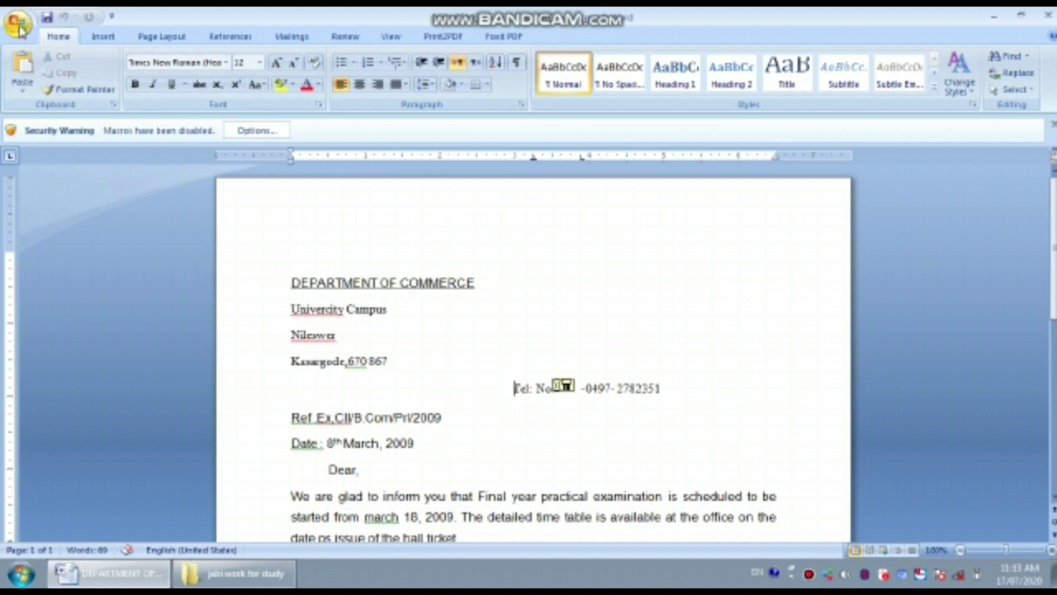
- Create a new blank document, then close it and return to the letter
{"action": "left_click", "coordinate": [18, 25]}
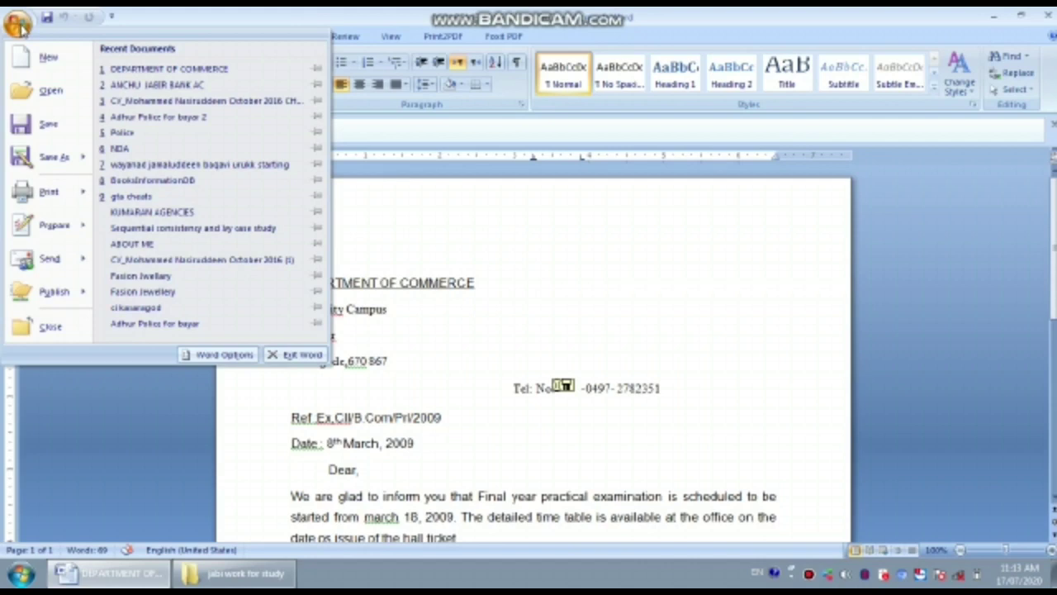
{"action": "left_click", "coordinate": [50, 59]}
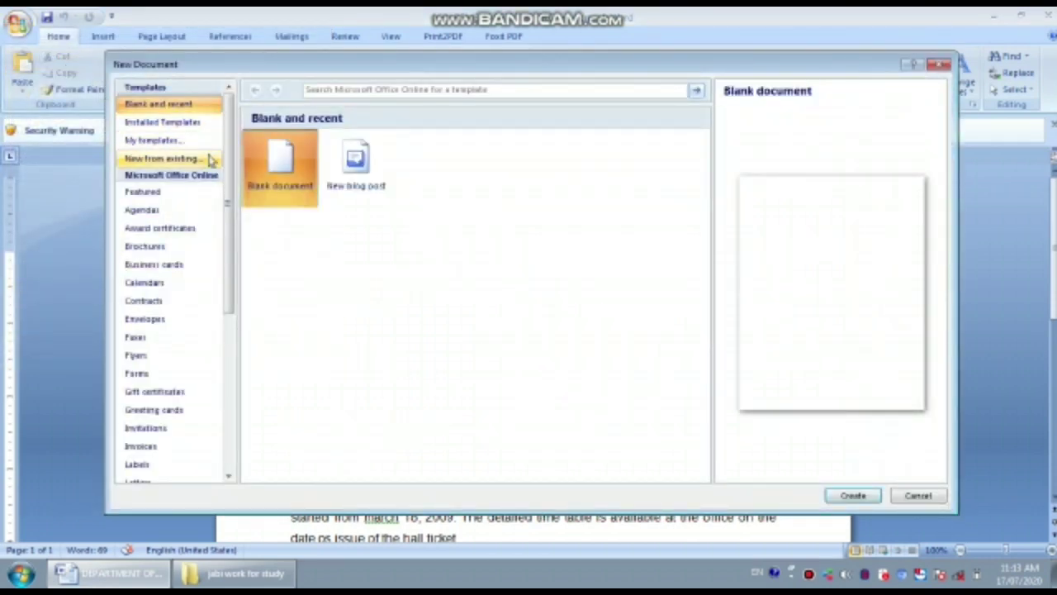
{"action": "left_click", "coordinate": [854, 496]}
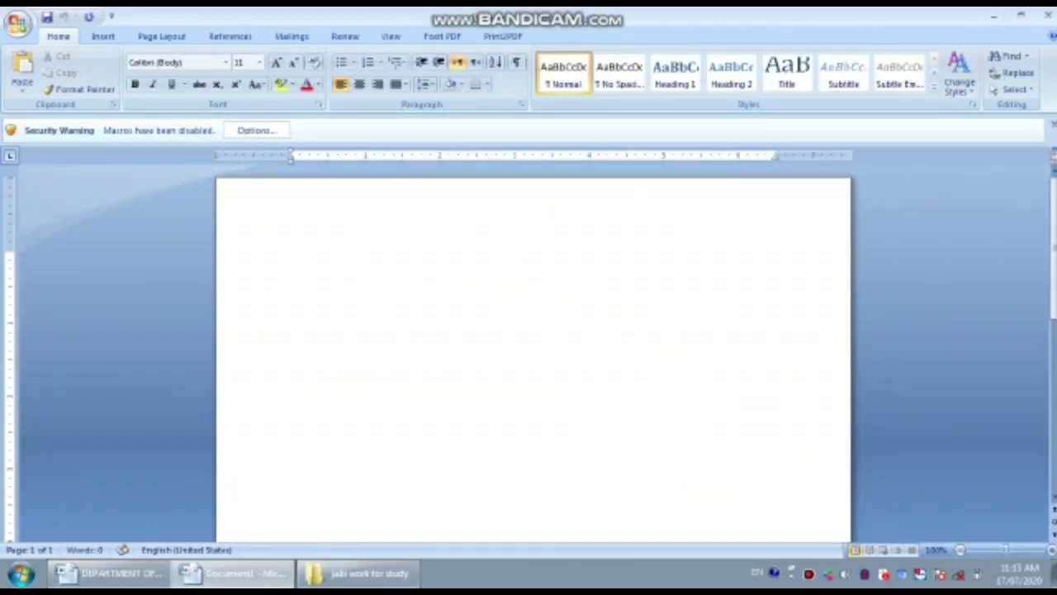
{"action": "left_click", "coordinate": [1049, 129]}
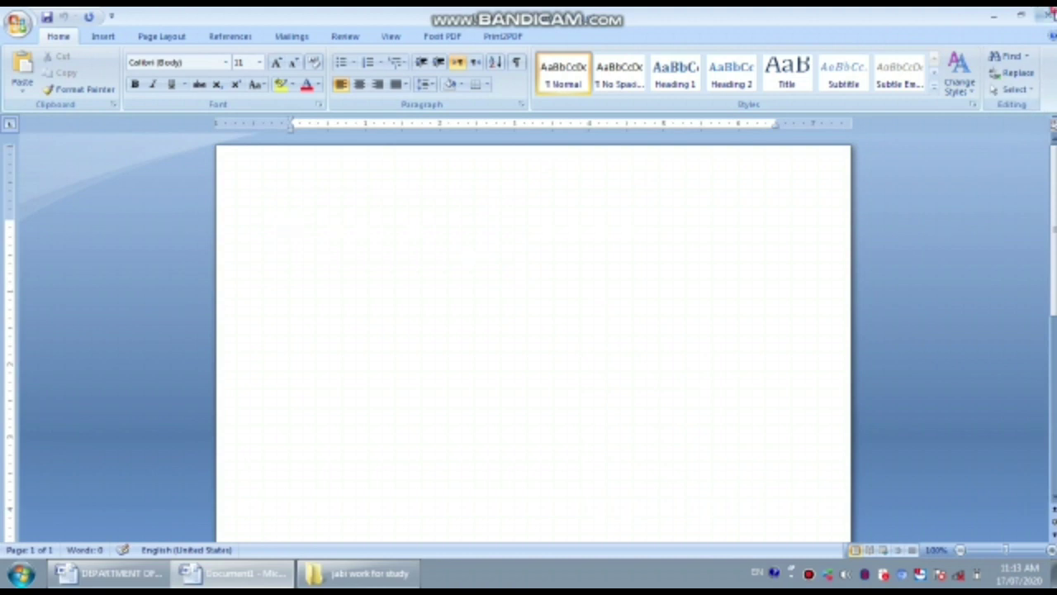
{"action": "left_click", "coordinate": [1046, 15]}
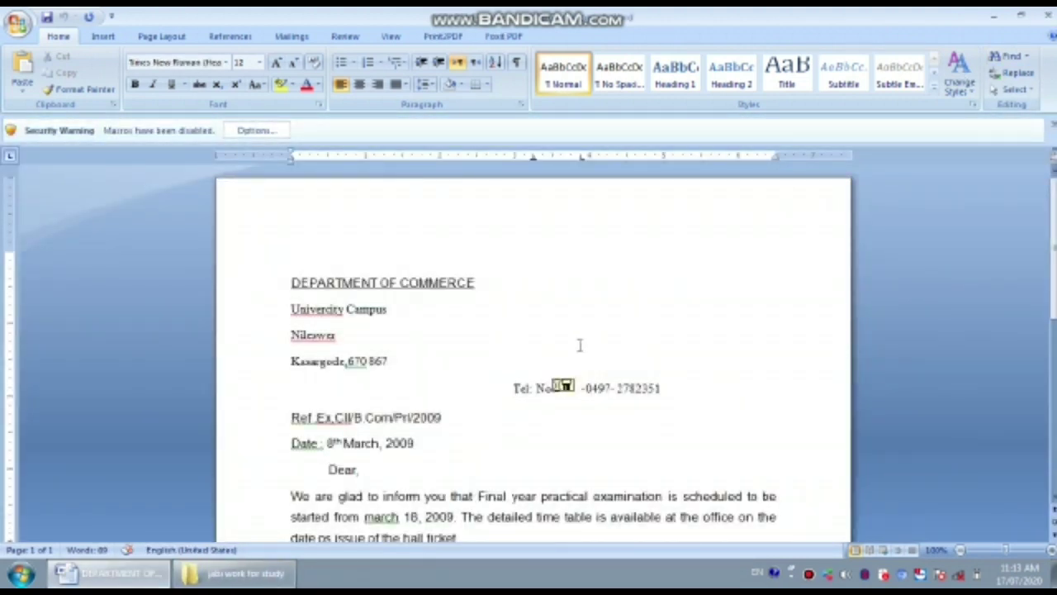
{"action": "key", "text": "ctrl+n"}
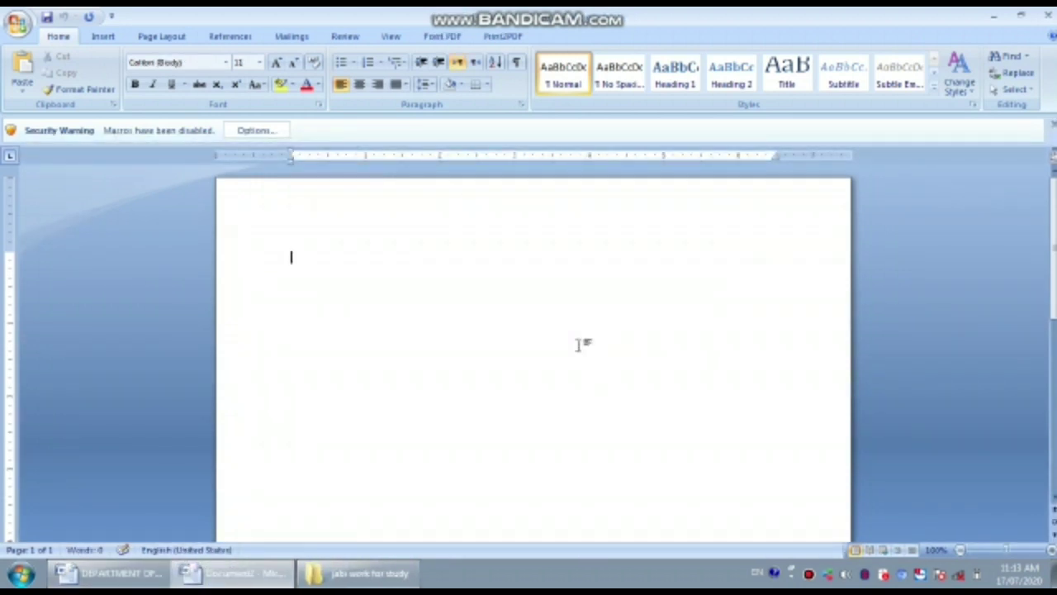
{"action": "left_click", "coordinate": [1047, 15]}
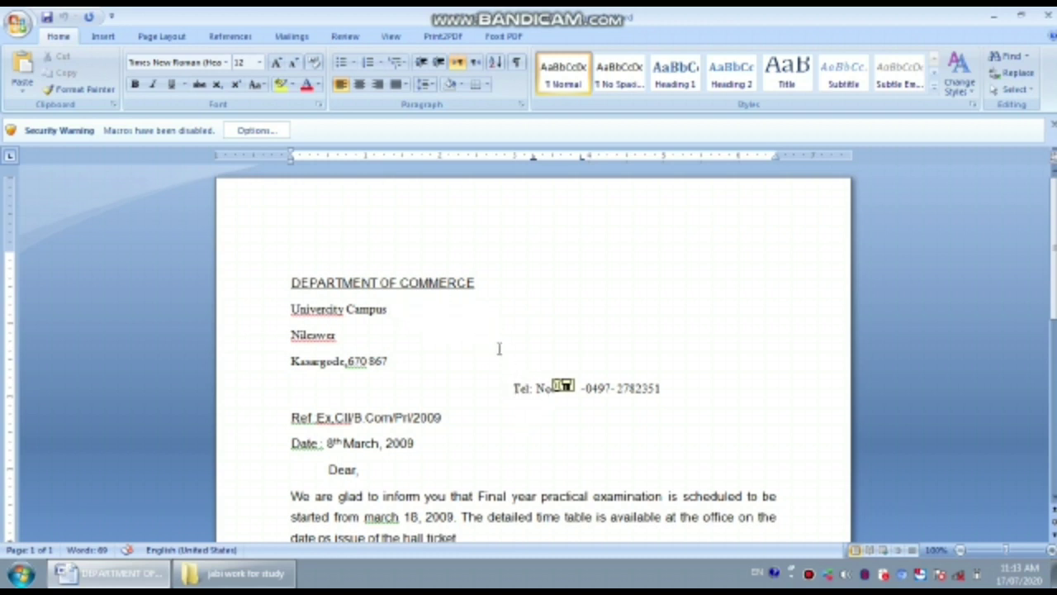
{"action": "scroll", "coordinate": [512, 360], "scroll_direction": "down", "scroll_amount": 2}
{"action": "scroll", "coordinate": [513, 364], "scroll_direction": "down", "scroll_amount": 3}
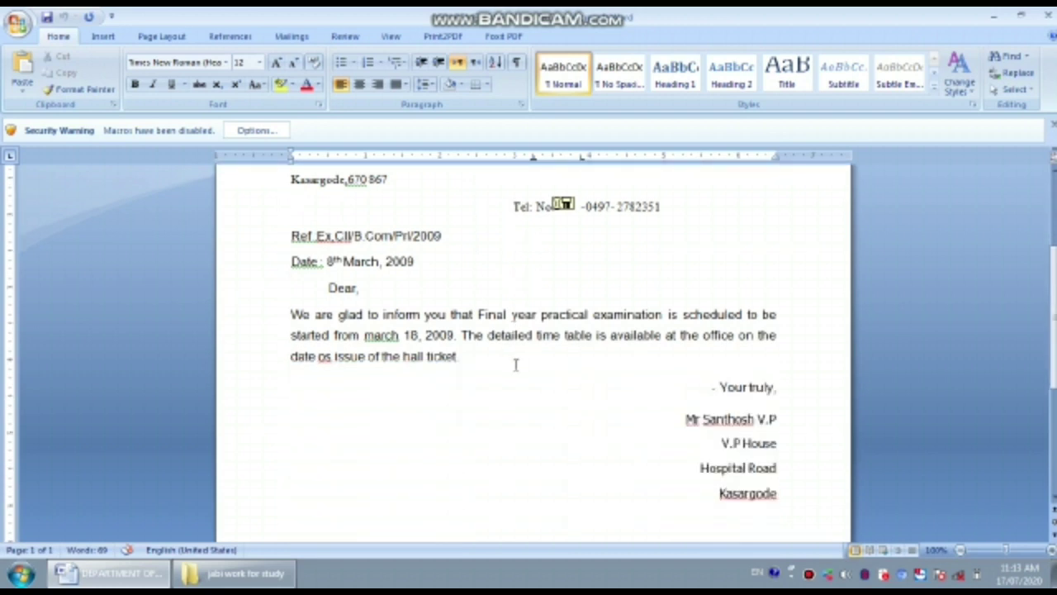
{"action": "scroll", "coordinate": [515, 365], "scroll_direction": "up", "scroll_amount": 3}
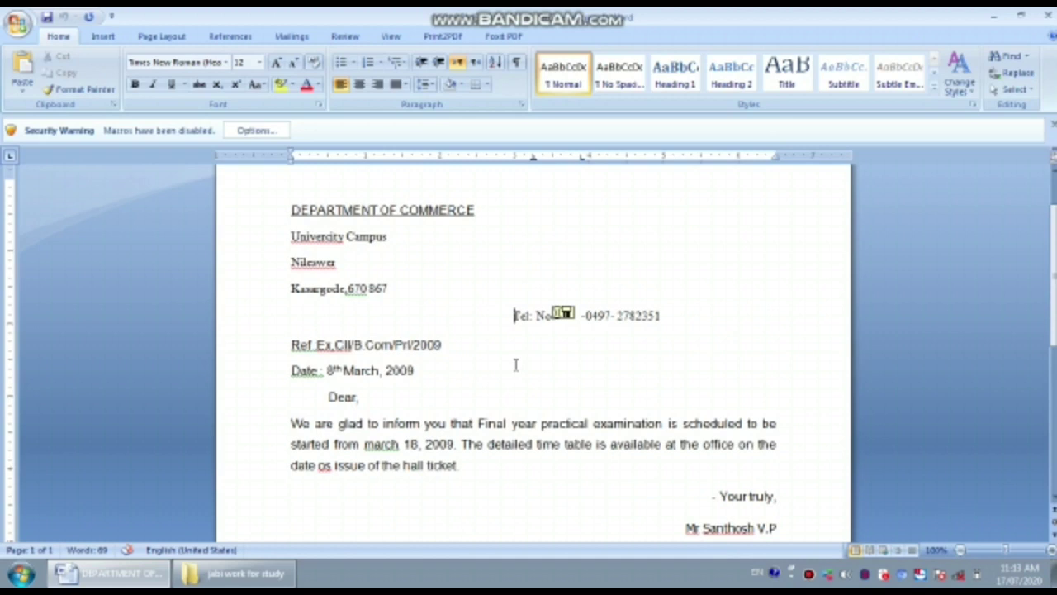
{"action": "scroll", "coordinate": [516, 364], "scroll_direction": "up", "scroll_amount": 2}
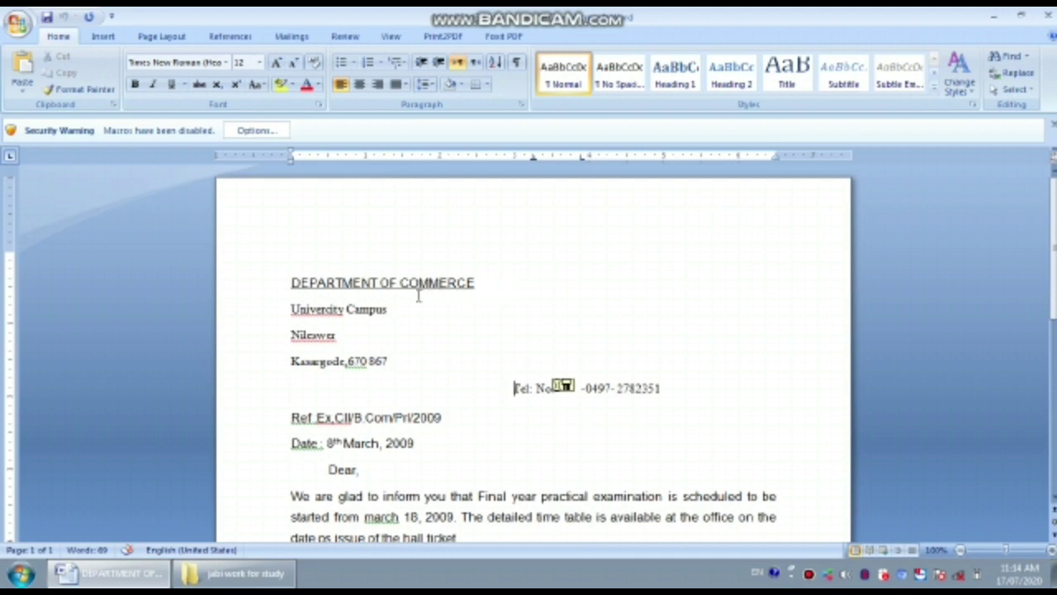
- Set the DEPARTMENT OF COMMERCE heading to Arial, size 16
{"action": "left_click", "coordinate": [293, 283]}
{"action": "left_click_drag", "start_coordinate": [293, 283], "coordinate": [446, 283]}
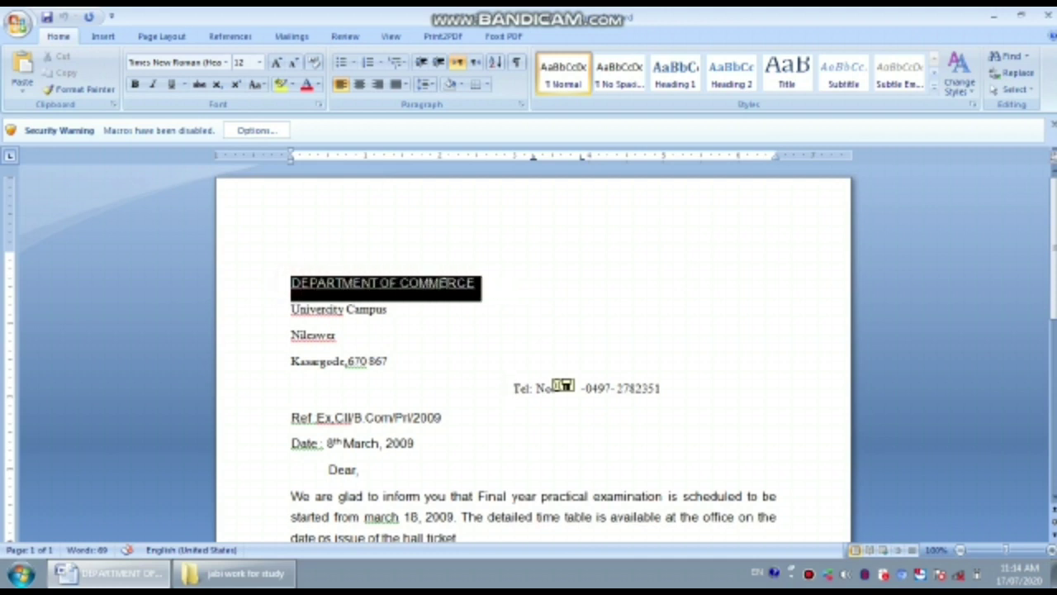
{"action": "left_click", "coordinate": [225, 62]}
{"action": "left_click", "coordinate": [229, 152]}
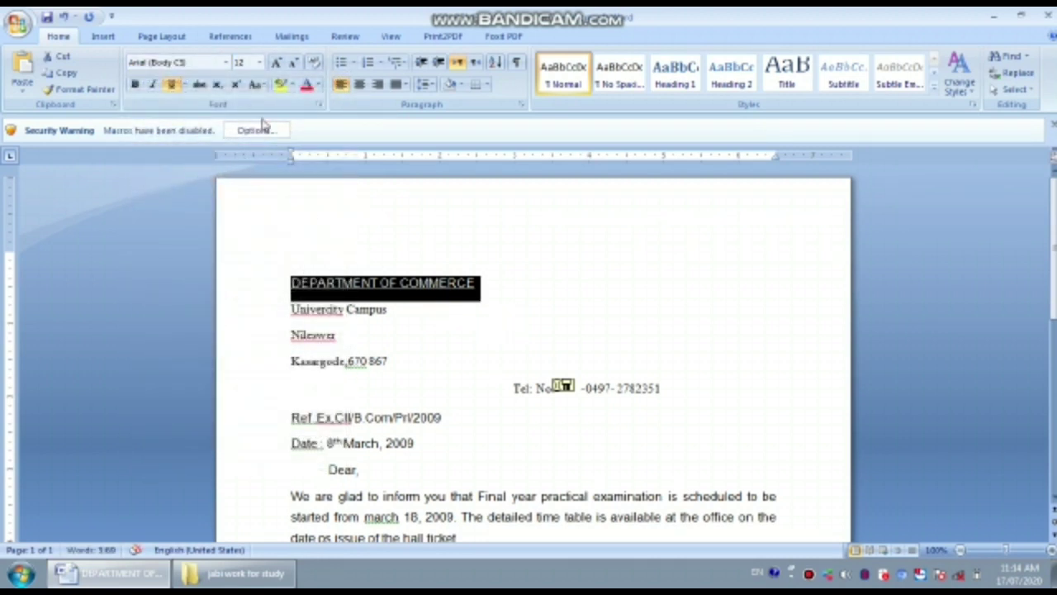
{"action": "left_click", "coordinate": [259, 62]}
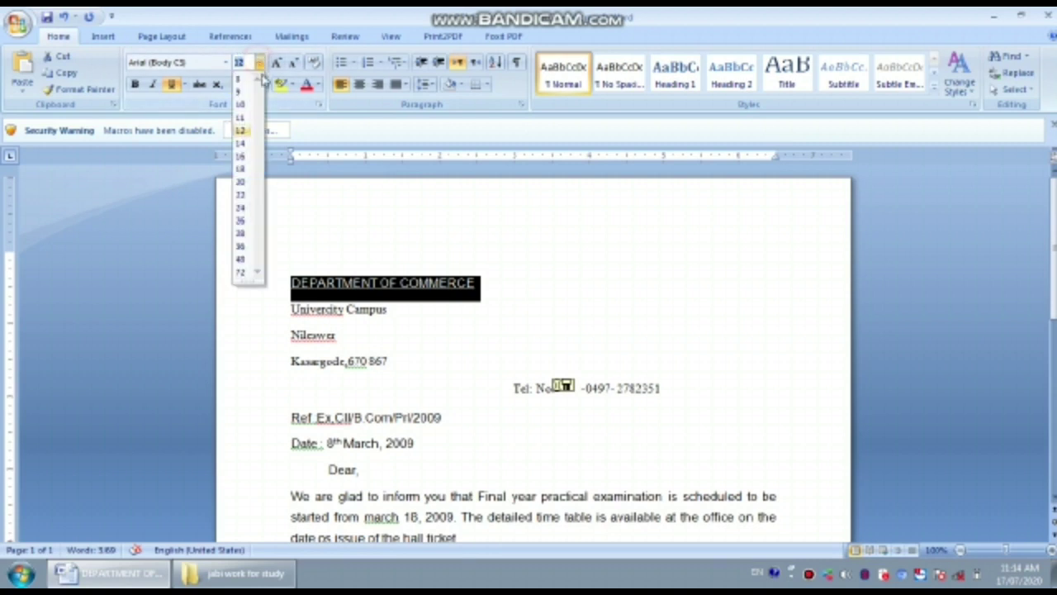
{"action": "left_click", "coordinate": [242, 157]}
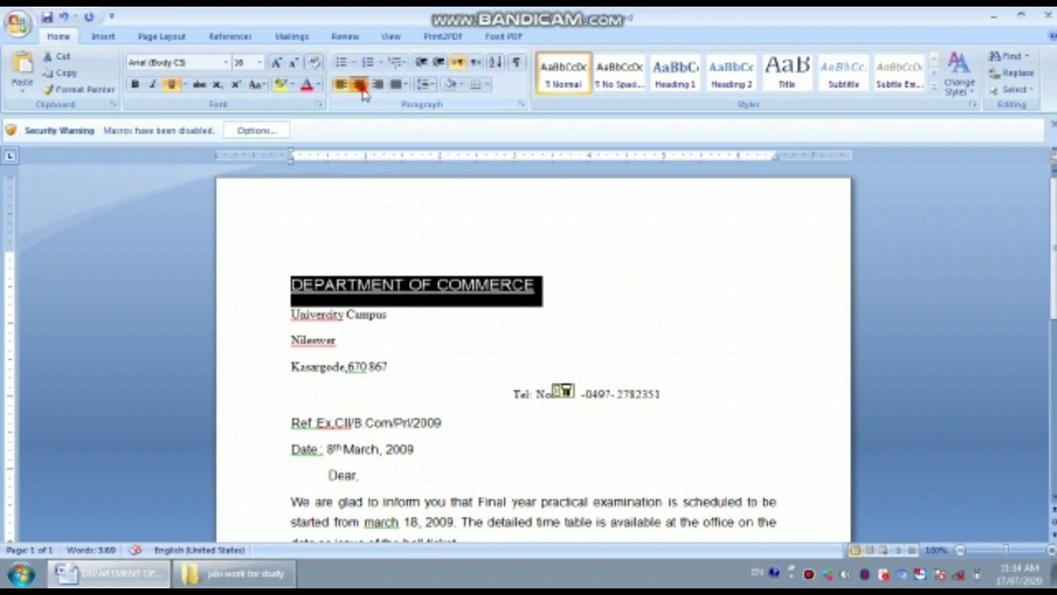
- Centre the heading on the page and underline it
{"action": "left_click", "coordinate": [360, 86]}
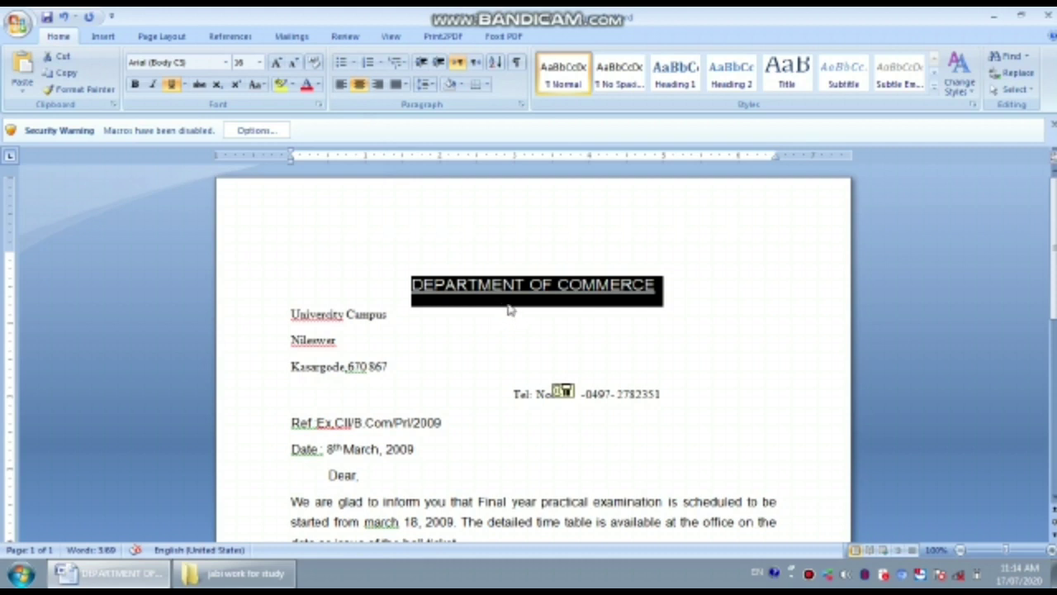
{"action": "key", "text": "ctrl+l"}
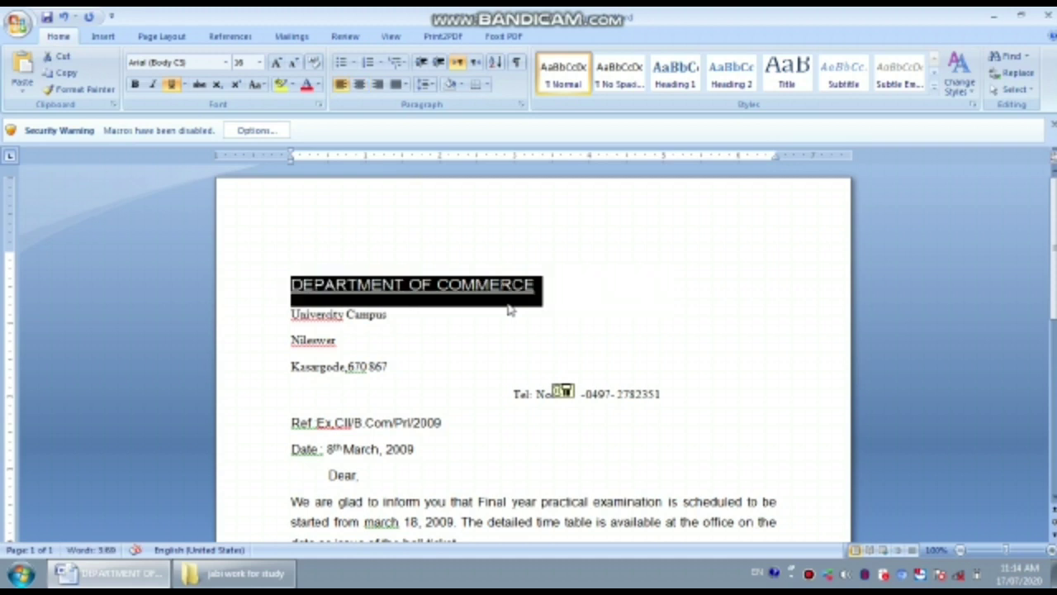
{"action": "key", "text": "ctrl+e"}
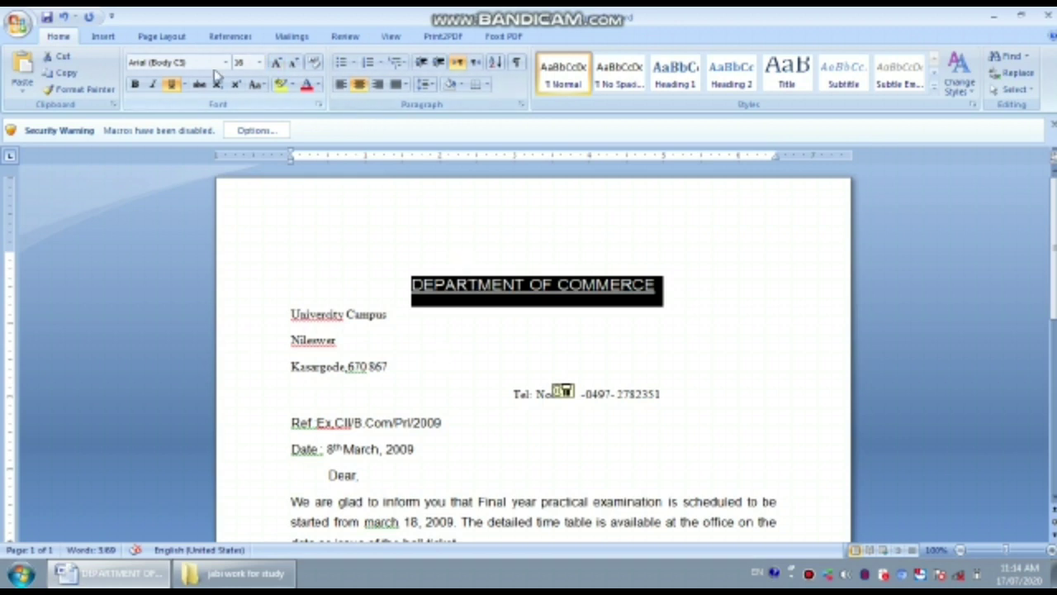
{"action": "left_click", "coordinate": [171, 85]}
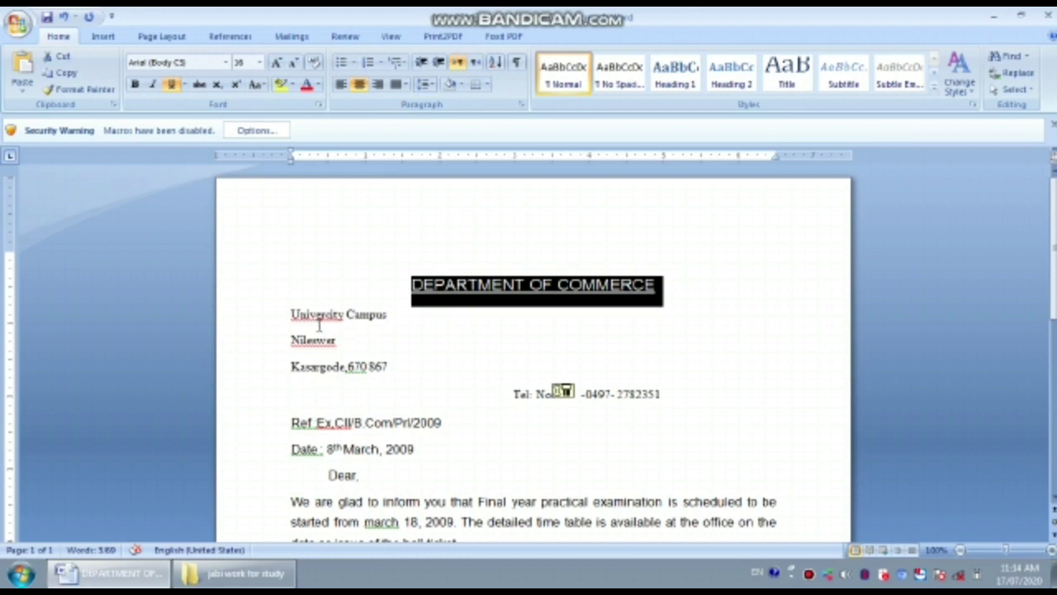
- Give the University Campus line Times New Roman 12 and centre it
{"action": "left_click_drag", "start_coordinate": [289, 315], "coordinate": [397, 322]}
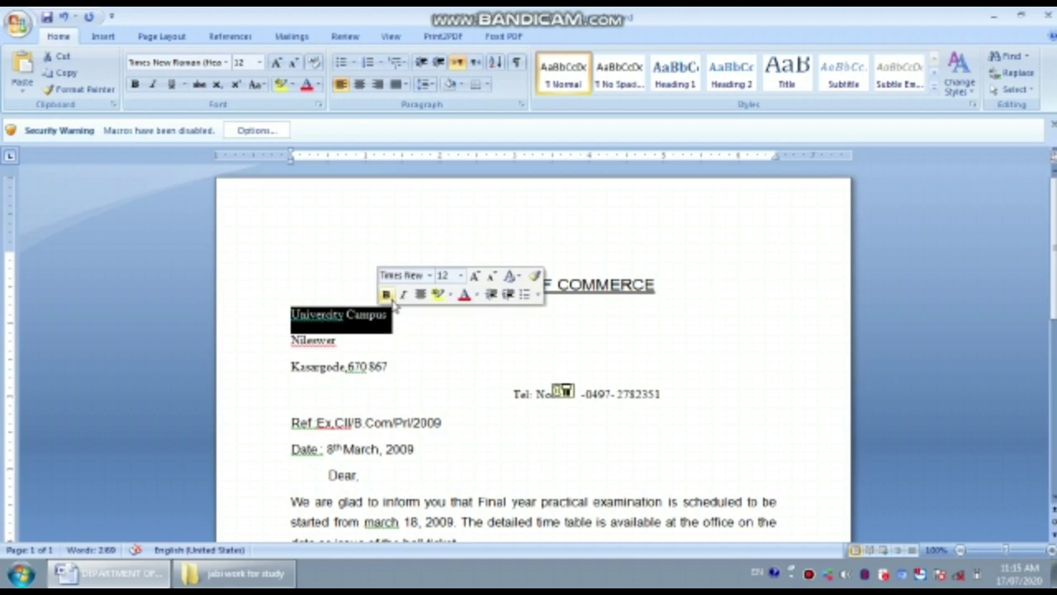
{"action": "left_click", "coordinate": [226, 62]}
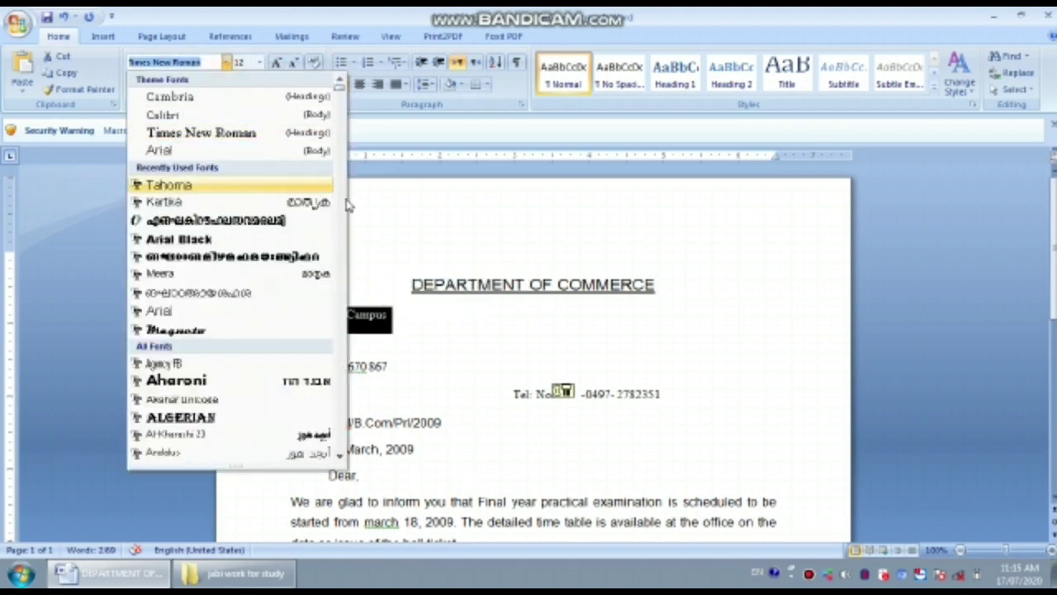
{"action": "left_click", "coordinate": [239, 132]}
{"action": "left_click", "coordinate": [259, 63]}
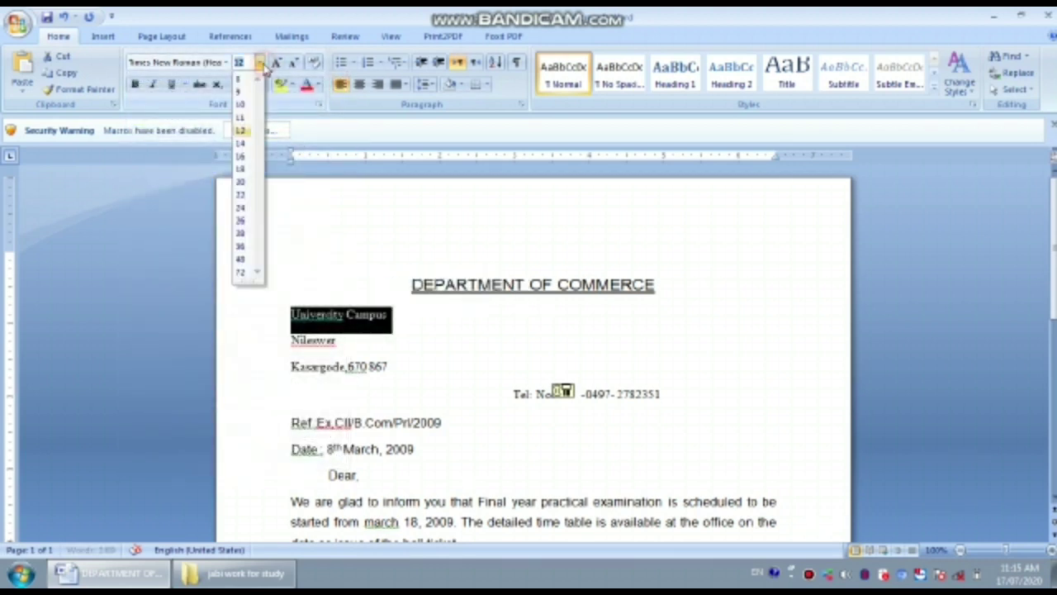
{"action": "left_click", "coordinate": [239, 130]}
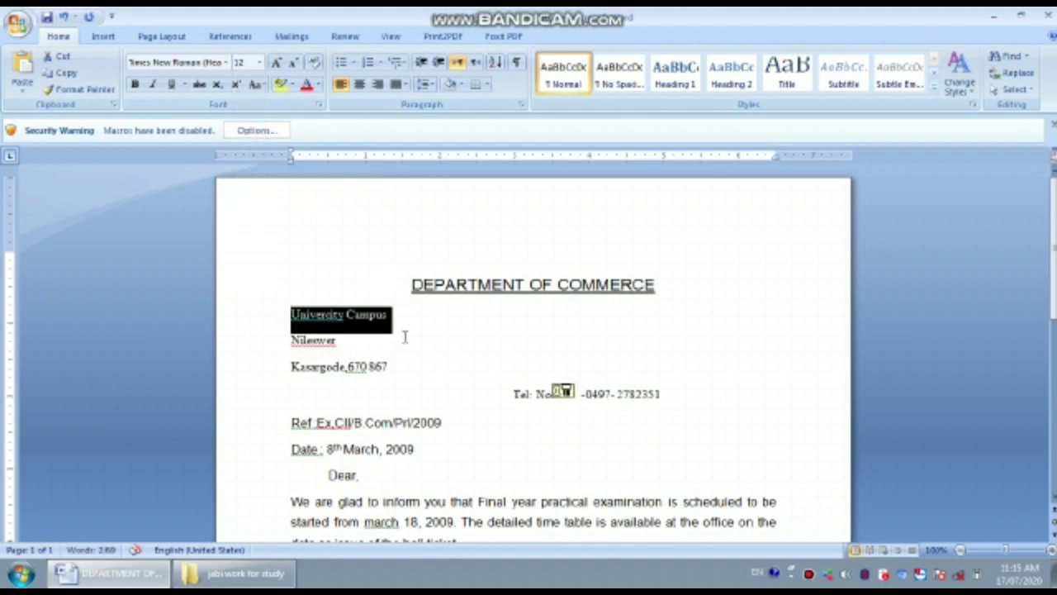
{"action": "key", "text": "ctrl+e"}
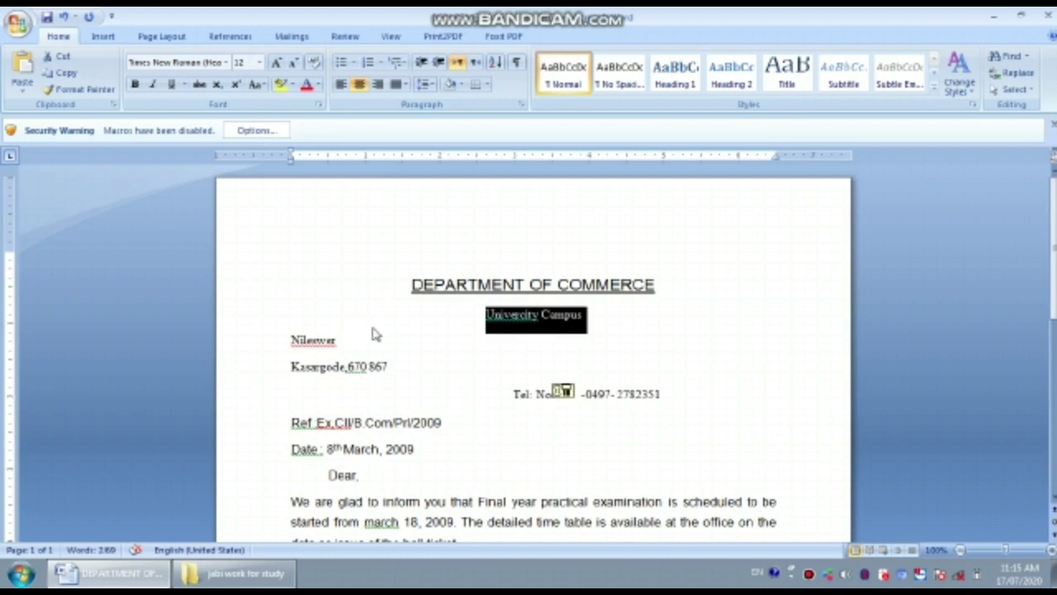
- Centre the Nileswer and Kasargode,670 867 lines
{"action": "mouse_move", "coordinate": [283, 346]}
{"action": "left_mouse_down"}
{"action": "mouse_move", "coordinate": [337, 343]}
{"action": "mouse_move", "coordinate": [290, 341]}
{"action": "left_mouse_up"}
{"action": "left_click", "coordinate": [330, 344]}
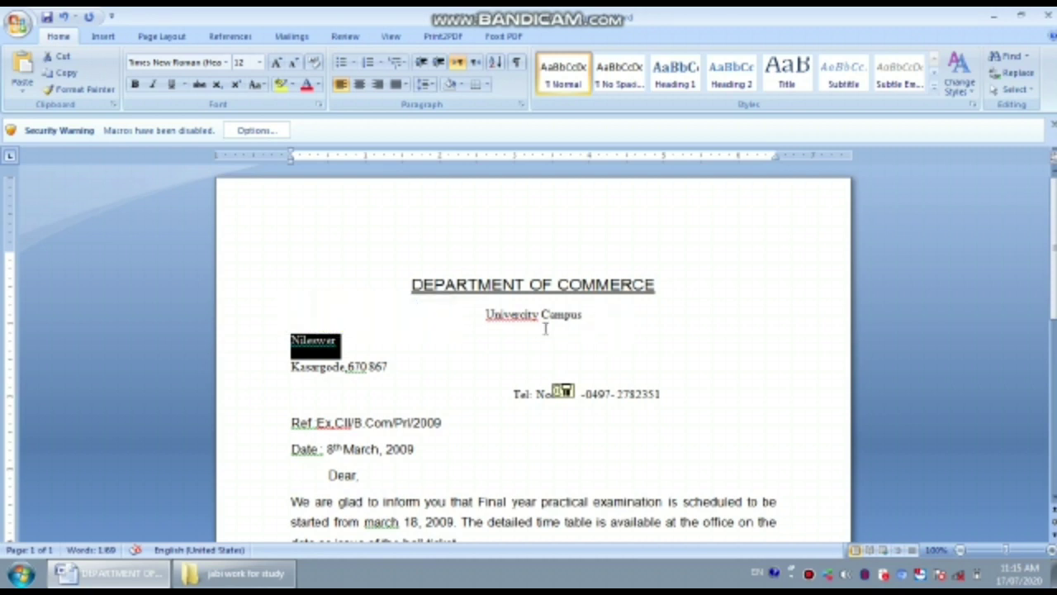
{"action": "key", "text": "ctrl+e"}
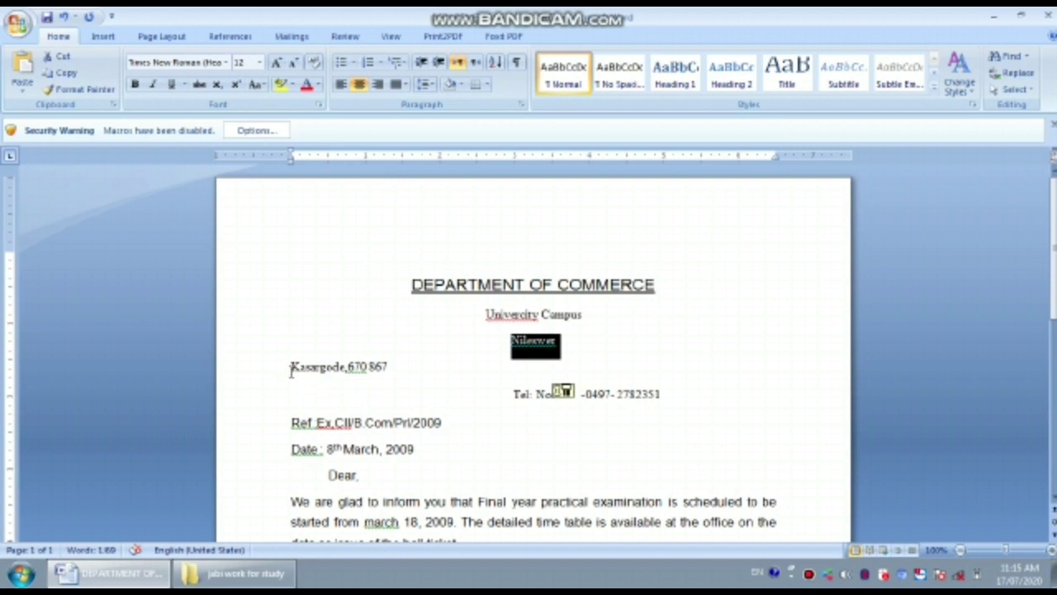
{"action": "left_click_drag", "start_coordinate": [290, 369], "coordinate": [395, 373]}
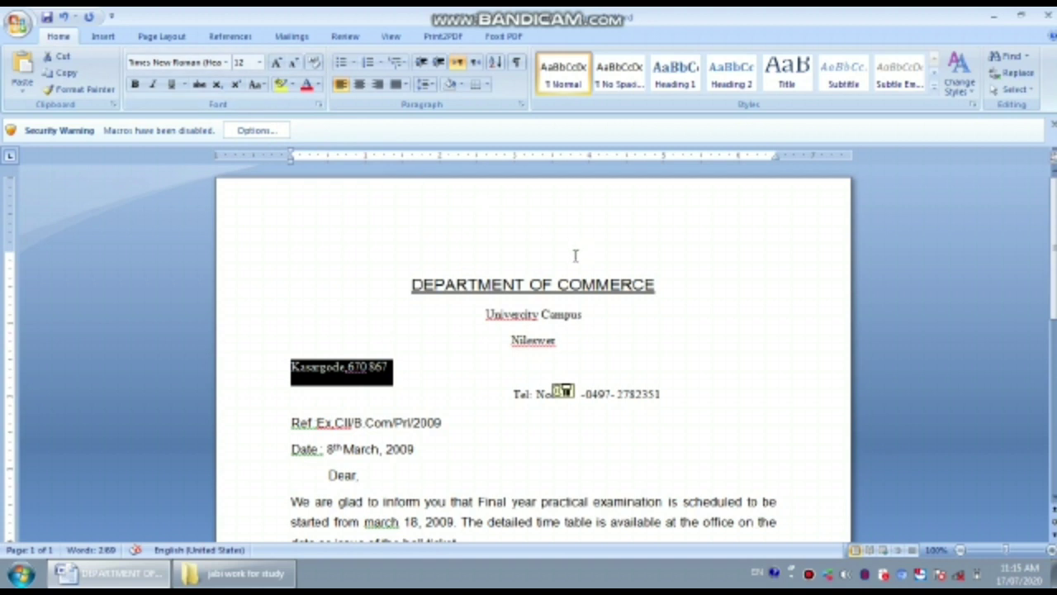
{"action": "key", "text": "ctrl+e"}
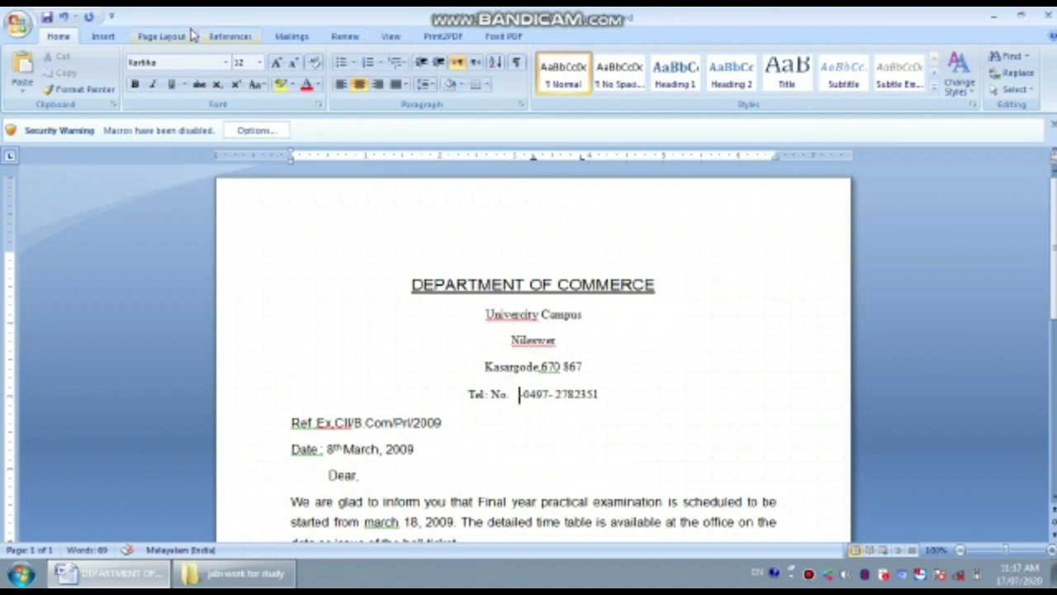
- Insert a phone picture found through a Clip Art search
{"action": "left_click", "coordinate": [96, 39]}
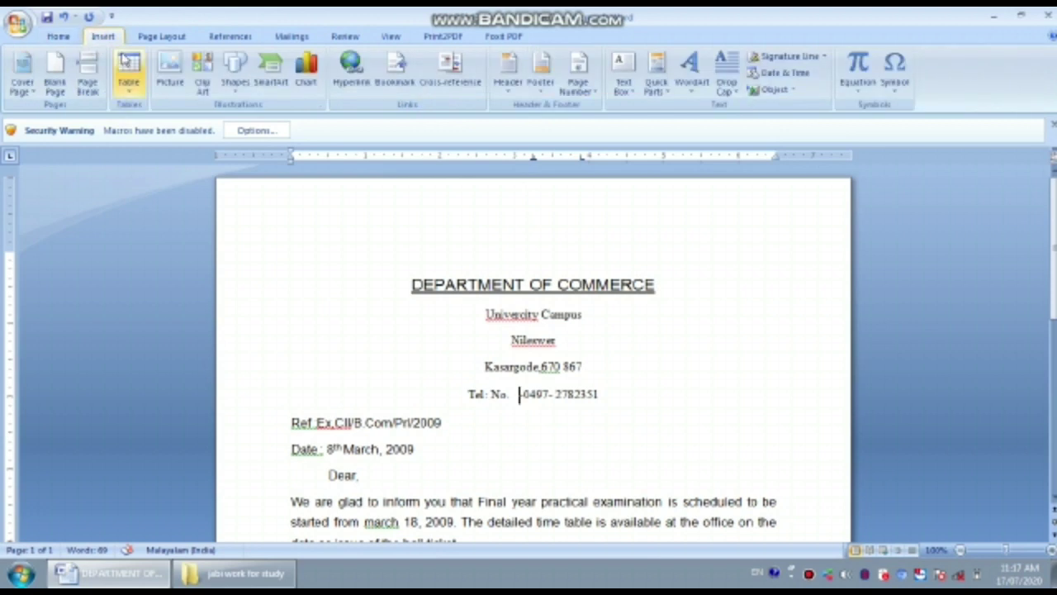
{"action": "left_click", "coordinate": [204, 89]}
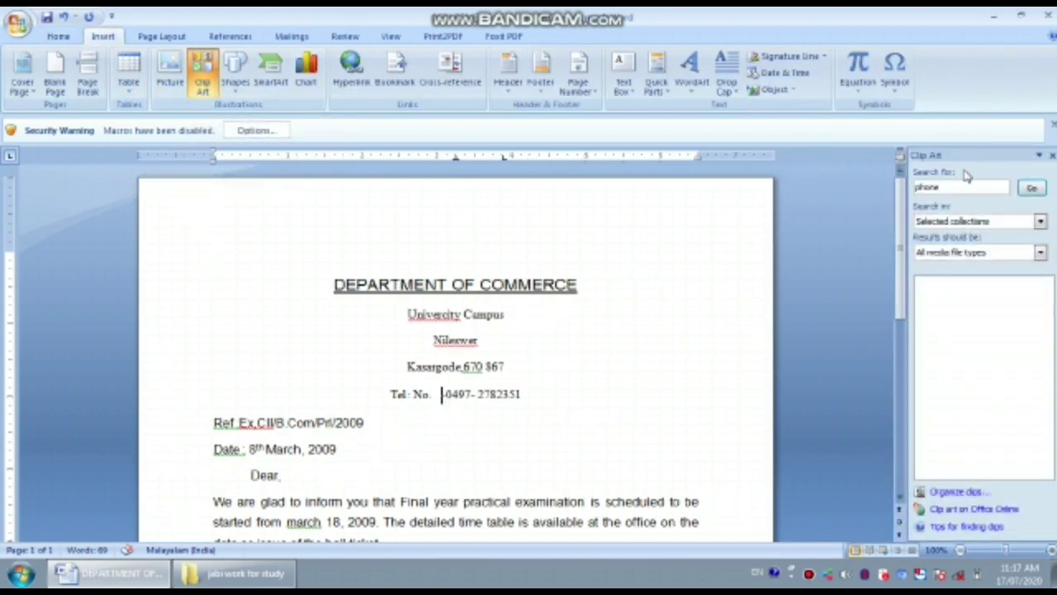
{"action": "left_click", "coordinate": [1032, 189]}
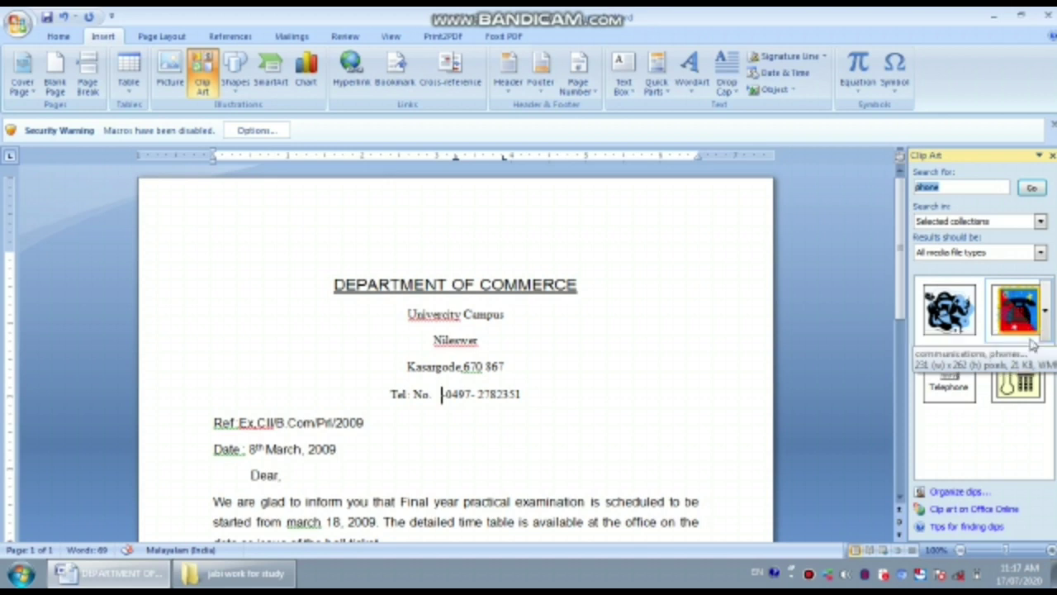
{"action": "left_click", "coordinate": [1018, 376]}
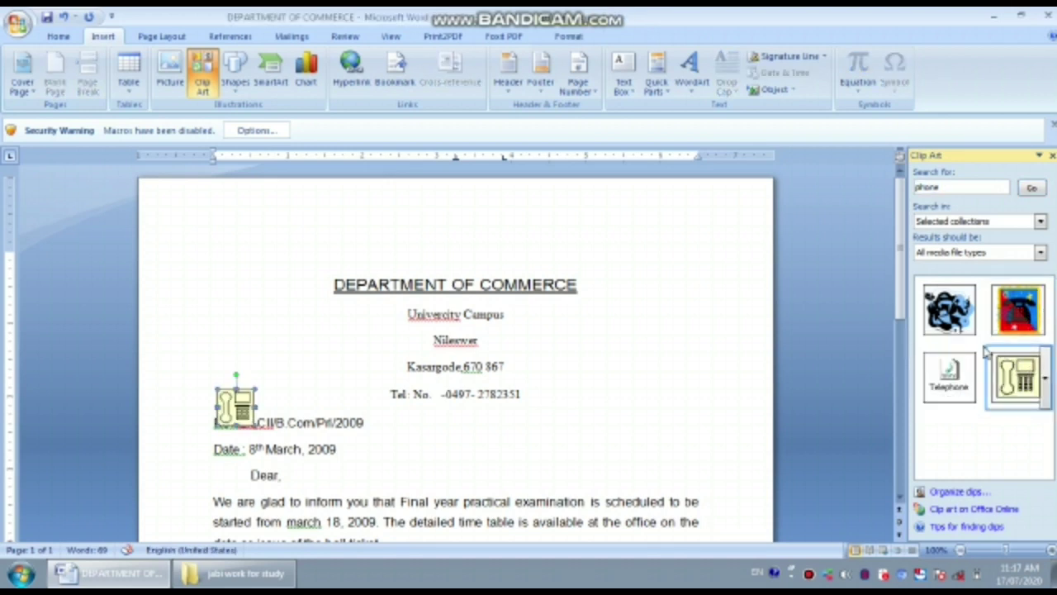
- Move the phone picture onto the Tel No. line just before 0497
{"action": "left_click", "coordinate": [1051, 156]}
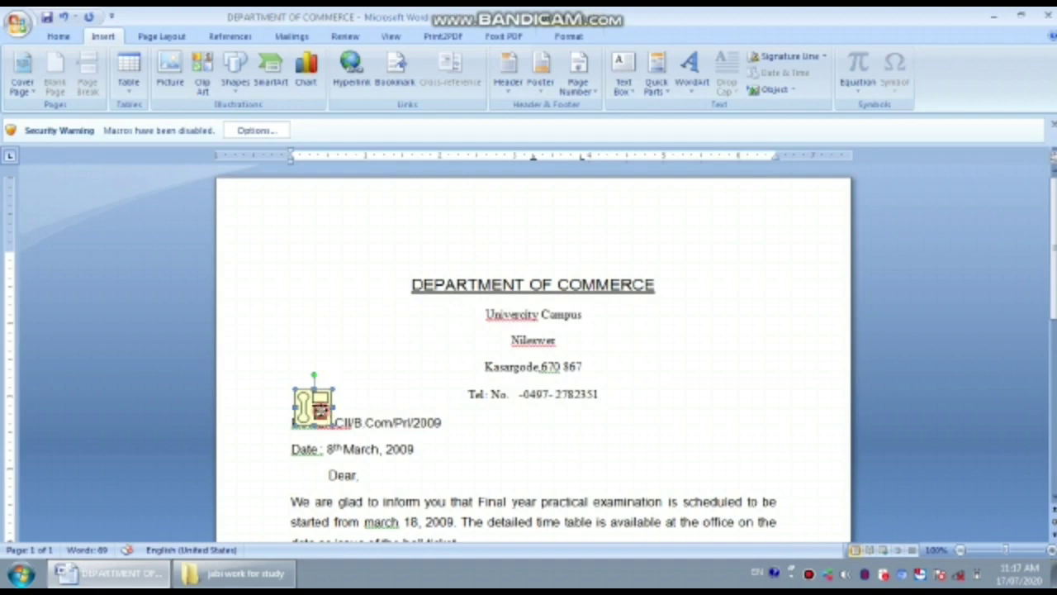
{"action": "left_click_drag", "start_coordinate": [320, 409], "coordinate": [512, 434]}
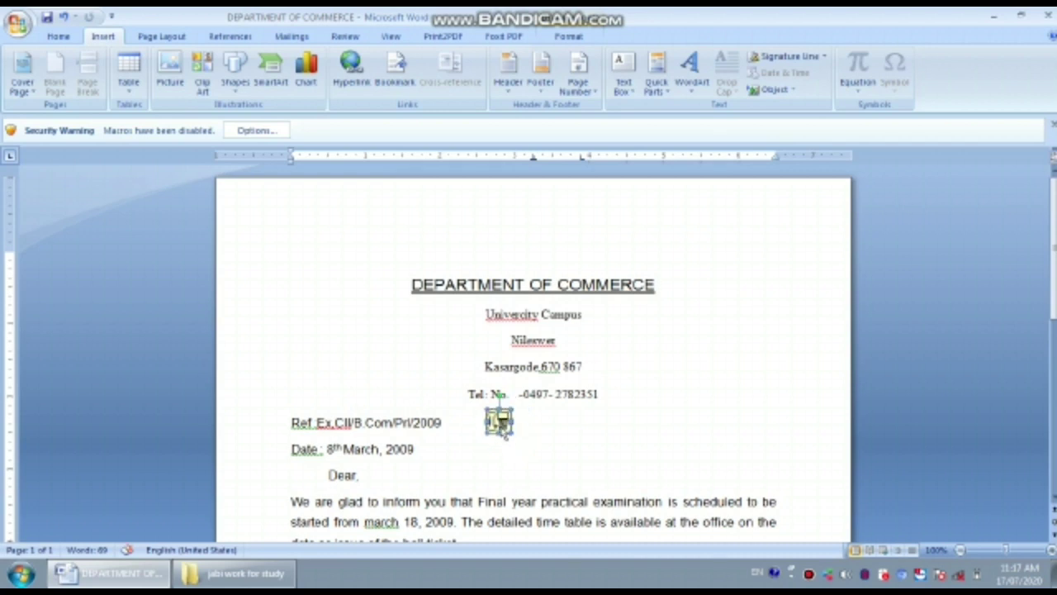
{"action": "left_click", "coordinate": [519, 394]}
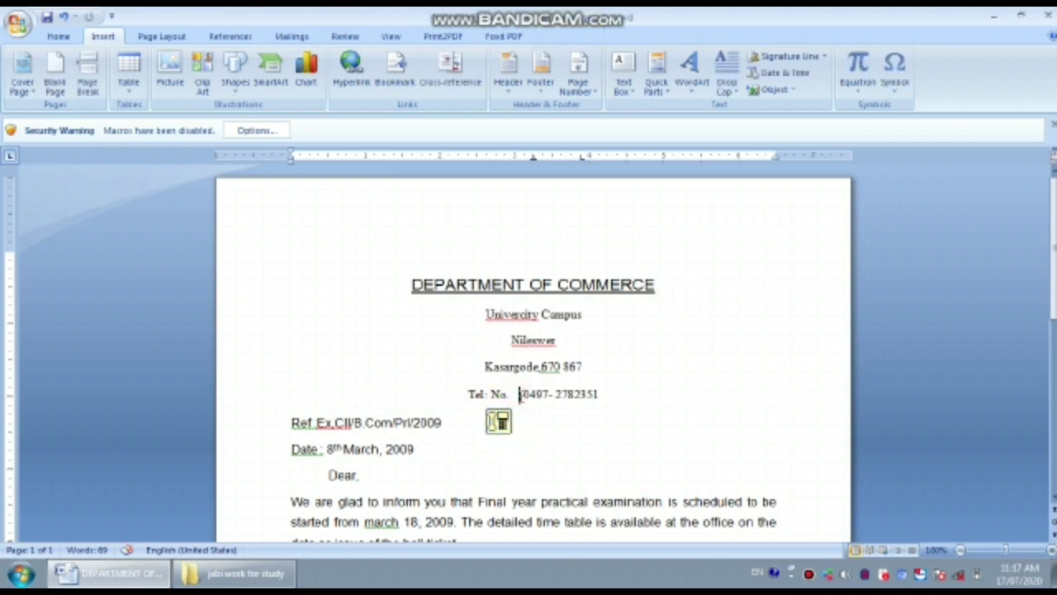
{"action": "type", "text": "-"}
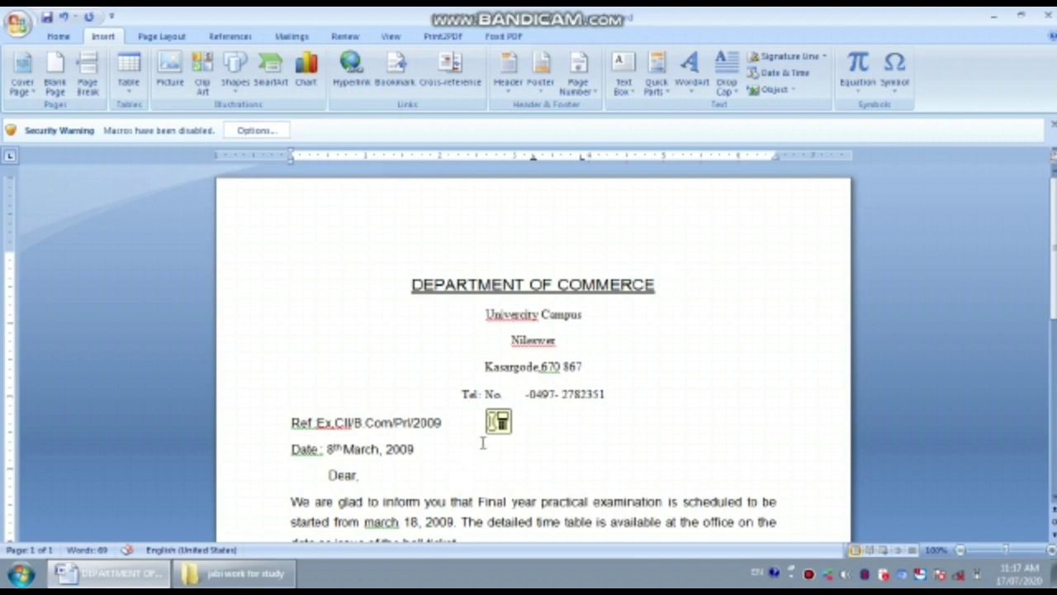
{"action": "left_click_drag", "start_coordinate": [499, 422], "coordinate": [527, 406]}
{"action": "left_click", "coordinate": [529, 411]}
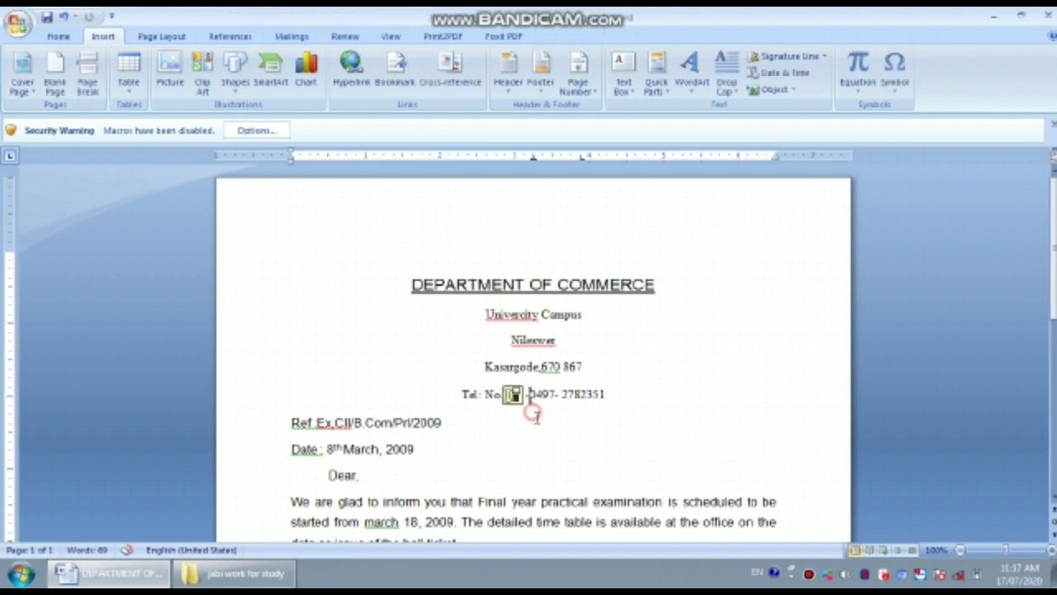
- Type a hyphen after the phone picture and keep the Ref. Ex.CII/B.Com/Prl/2009 line left-aligned
{"action": "type", "text": "-"}
{"action": "left_click_drag", "start_coordinate": [446, 422], "coordinate": [291, 423]}
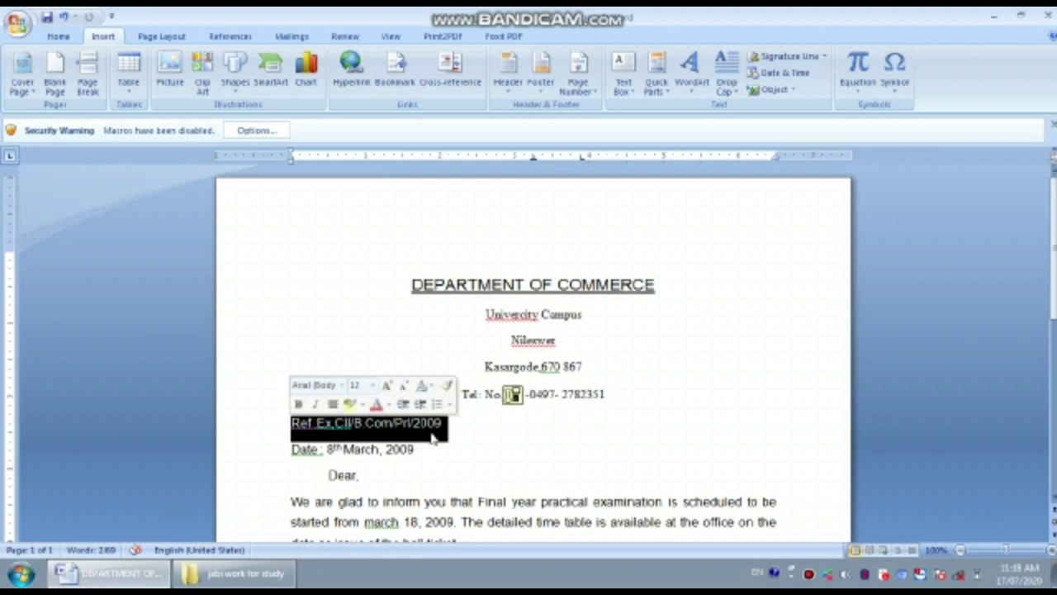
{"action": "key", "text": "ctrl+e"}
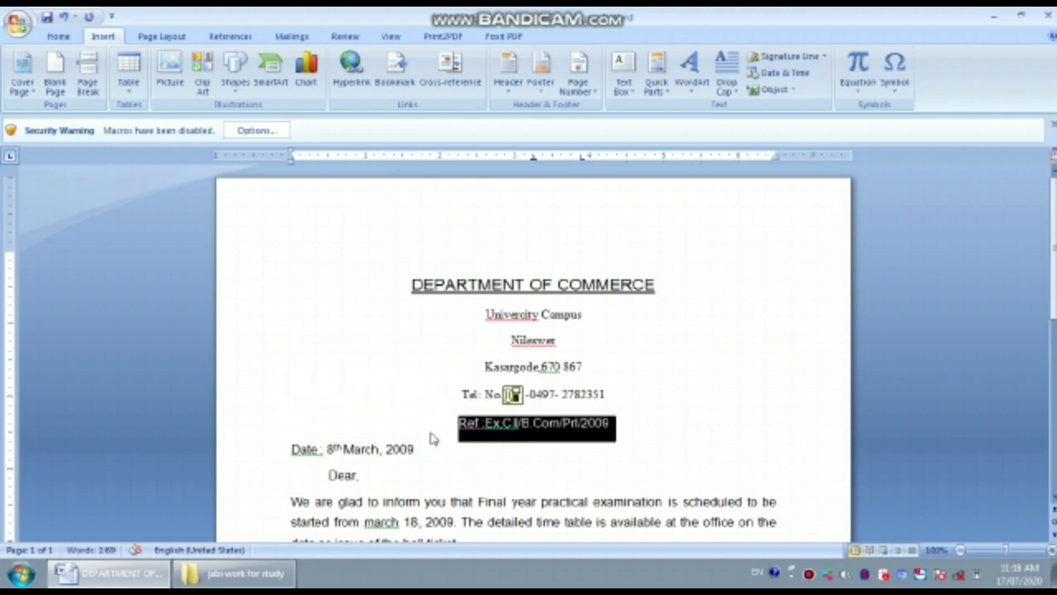
{"action": "key", "text": "ctrl+l"}
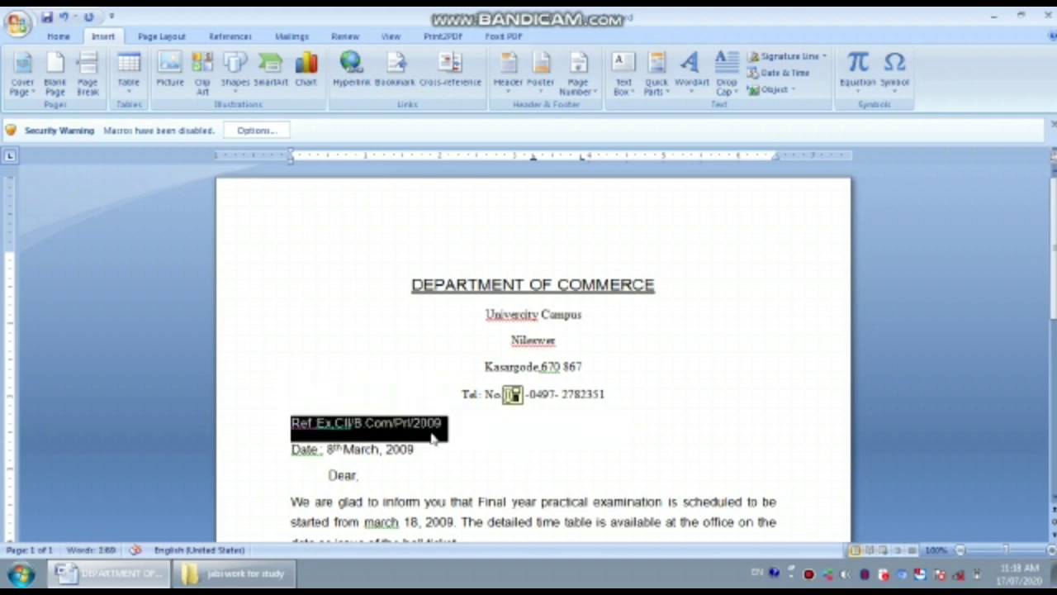
{"action": "left_click", "coordinate": [58, 36]}
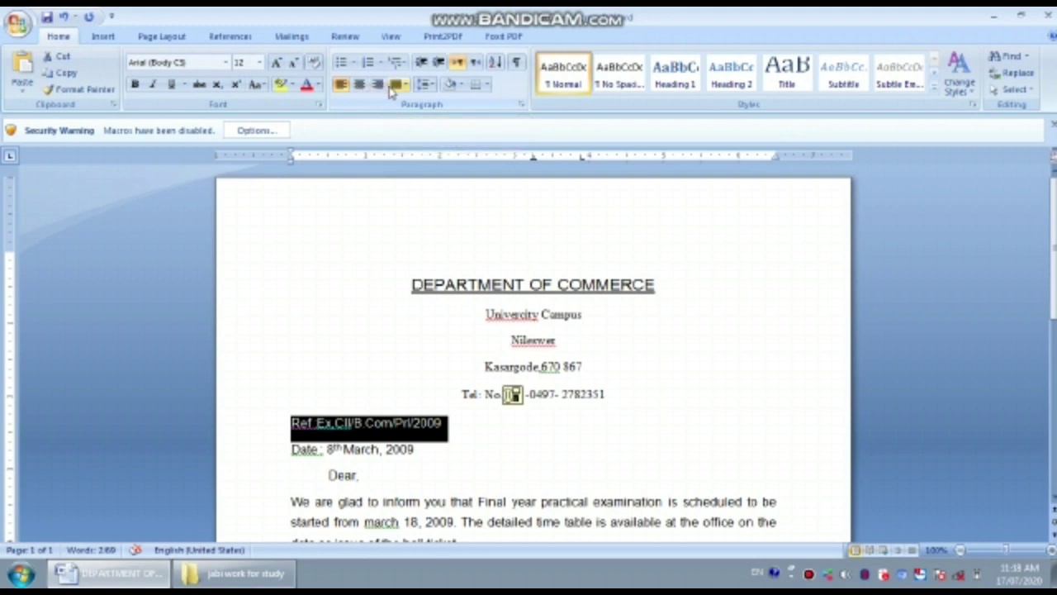
{"action": "scroll", "coordinate": [354, 428], "scroll_direction": "down", "scroll_amount": 2}
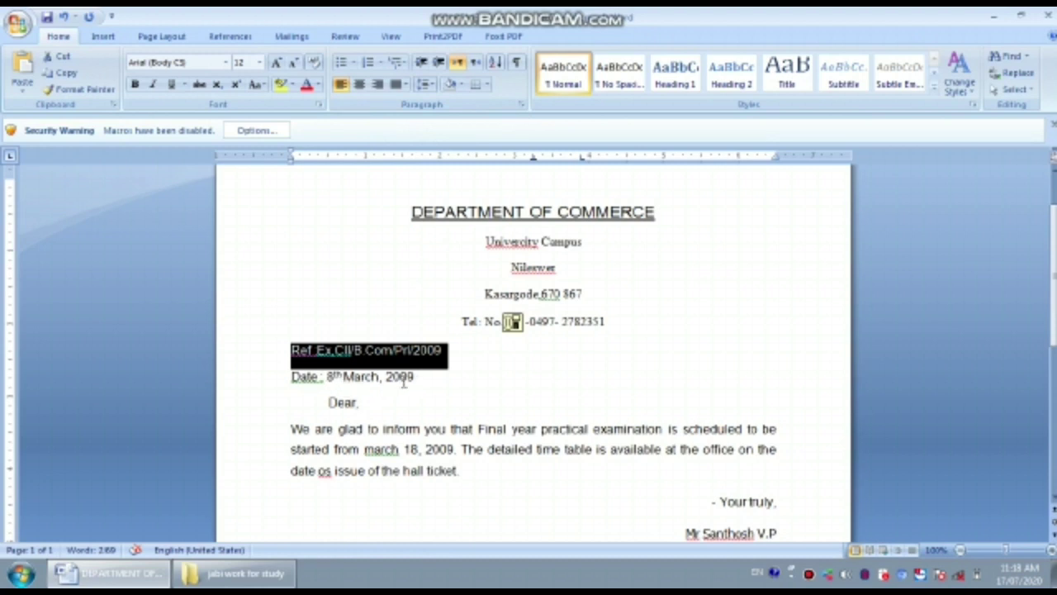
- Delete the signer's name and address lines below 'Your truly,'
{"action": "left_click_drag", "start_coordinate": [433, 377], "coordinate": [294, 380]}
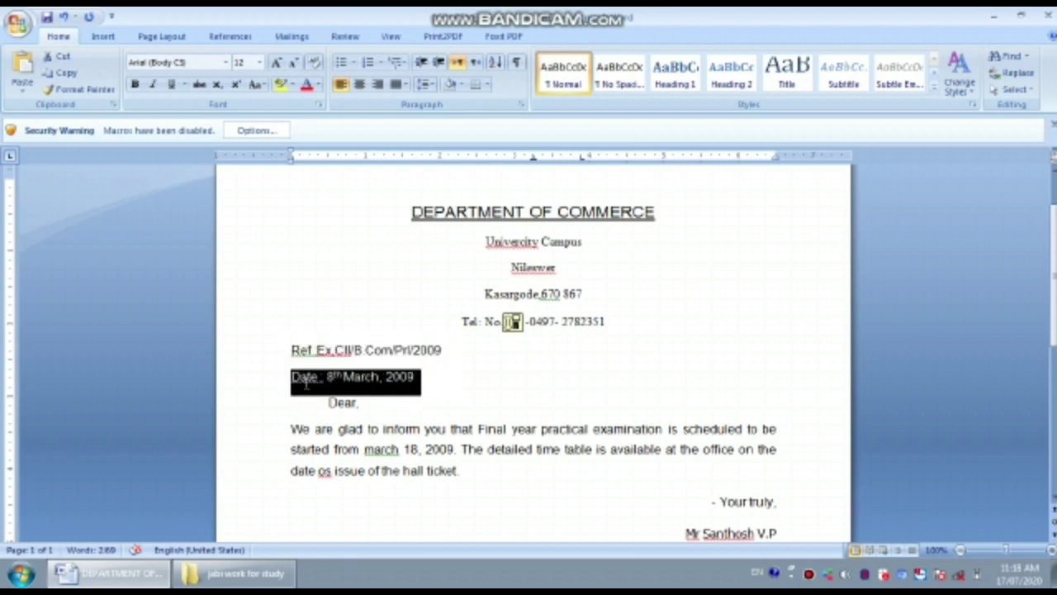
{"action": "scroll", "coordinate": [450, 430], "scroll_direction": "down", "scroll_amount": 2}
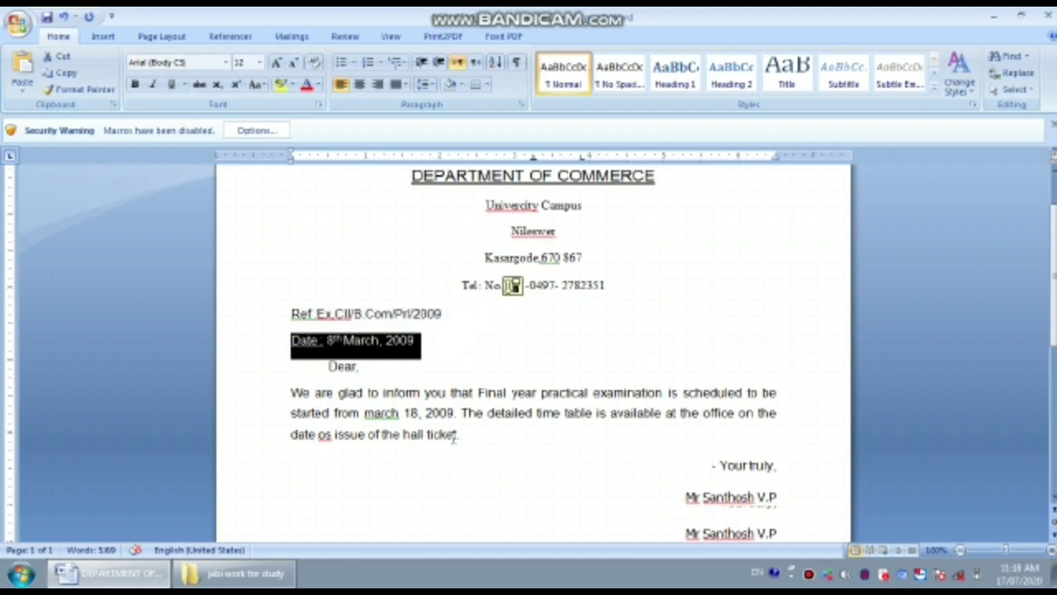
{"action": "left_click", "coordinate": [364, 329]}
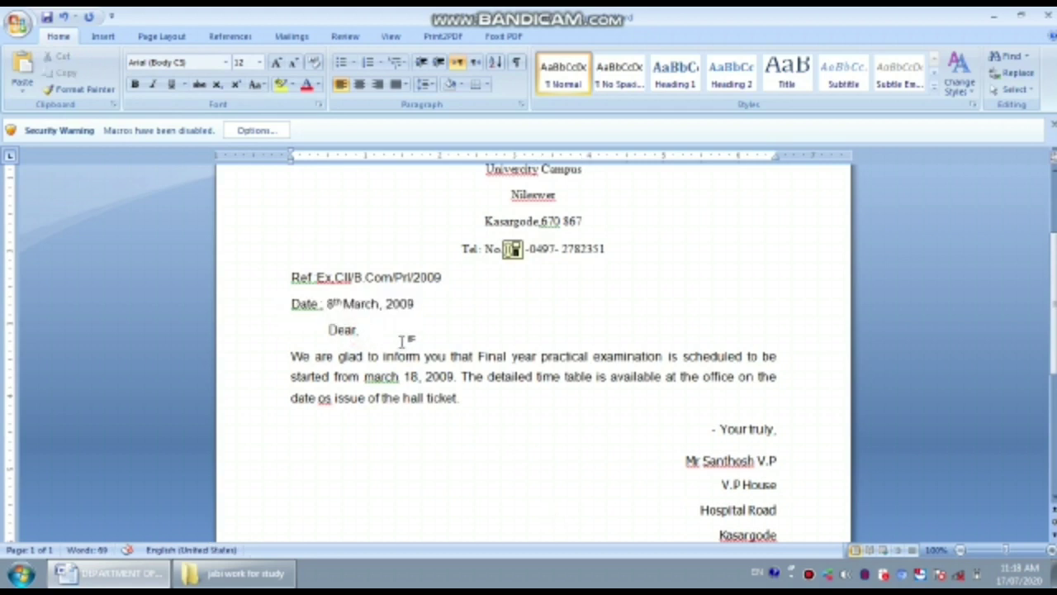
{"action": "scroll", "coordinate": [402, 342], "scroll_direction": "down", "scroll_amount": 2}
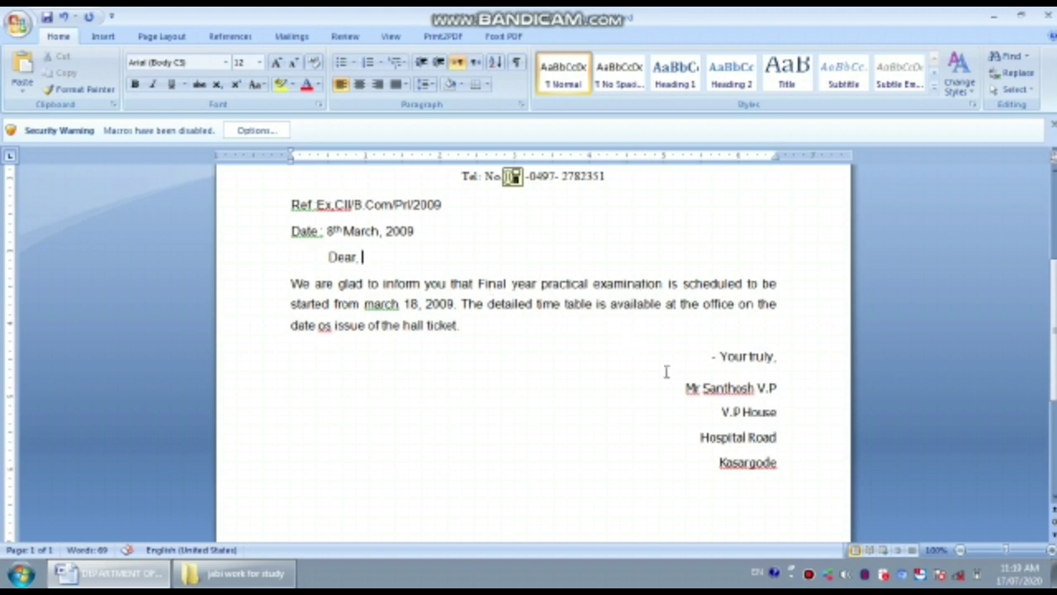
{"action": "key", "text": "ctrl+z"}
{"action": "scroll", "coordinate": [376, 295], "scroll_direction": "up", "scroll_amount": 2}
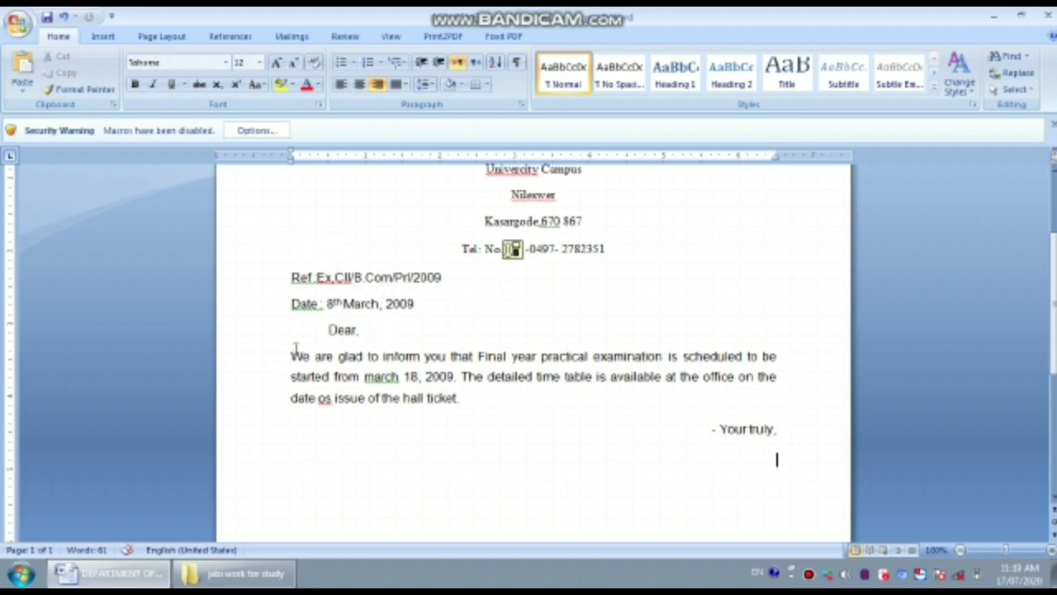
{"action": "left_click_drag", "start_coordinate": [289, 357], "coordinate": [467, 404]}
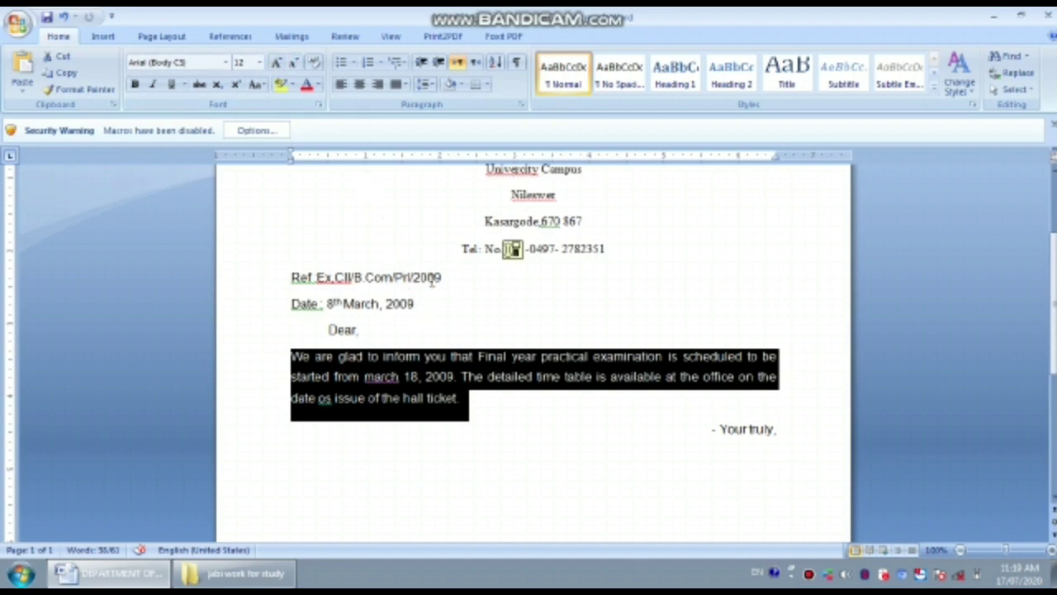
{"action": "left_click", "coordinate": [401, 86]}
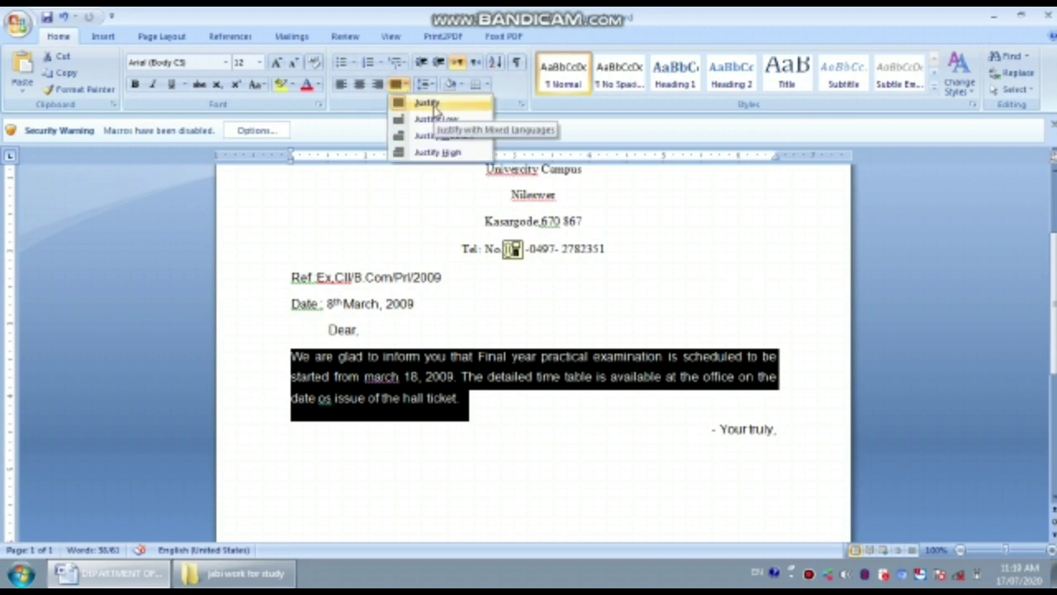
{"action": "left_click", "coordinate": [434, 107]}
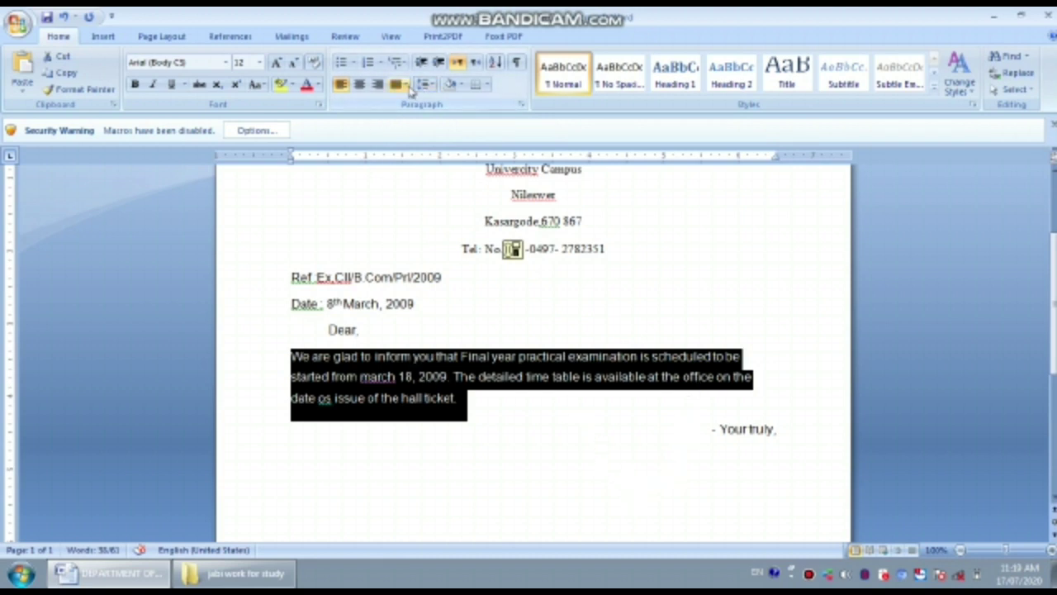
{"action": "left_click", "coordinate": [406, 86]}
{"action": "left_click", "coordinate": [434, 101]}
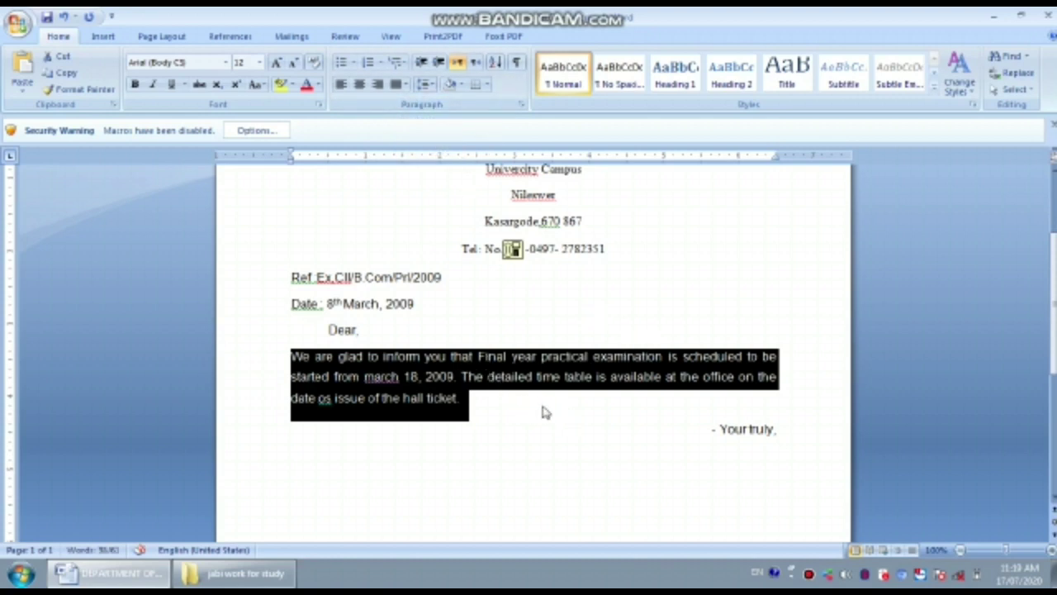
{"action": "left_click", "coordinate": [430, 86]}
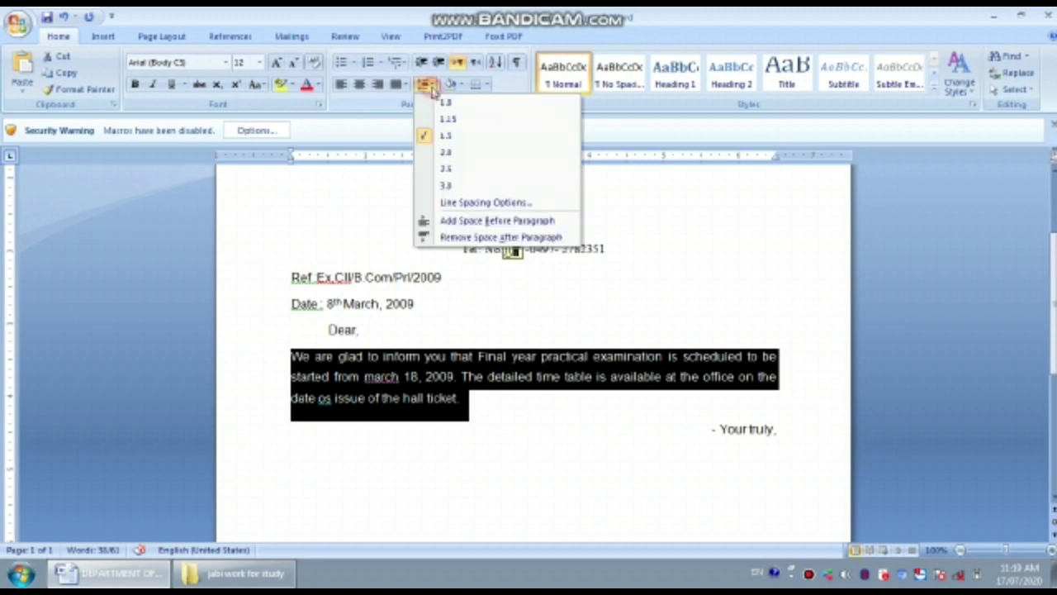
{"action": "left_click", "coordinate": [463, 139]}
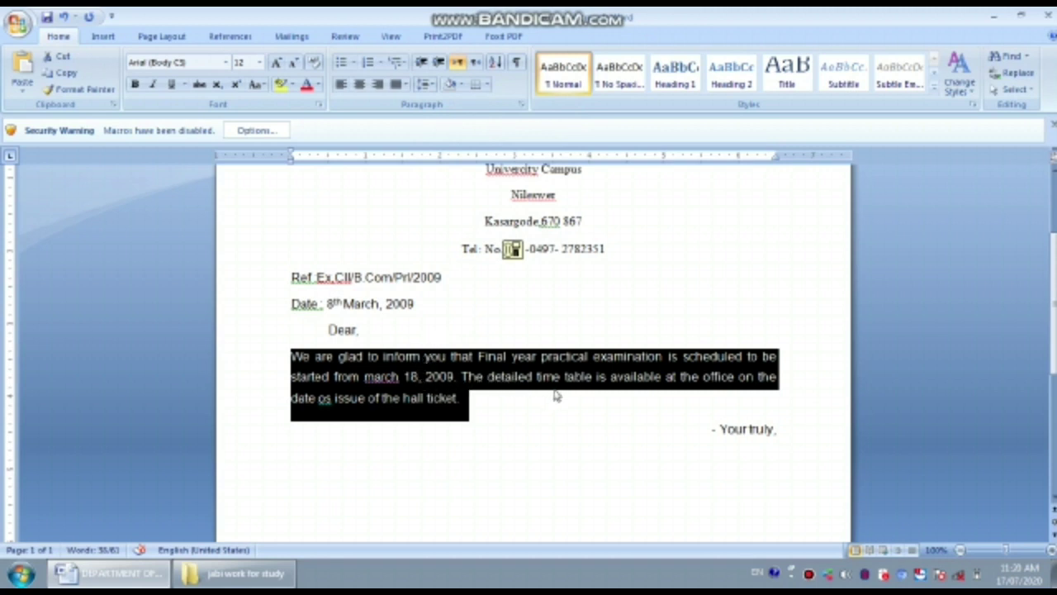
{"action": "scroll", "coordinate": [579, 423], "scroll_direction": "down", "scroll_amount": 1}
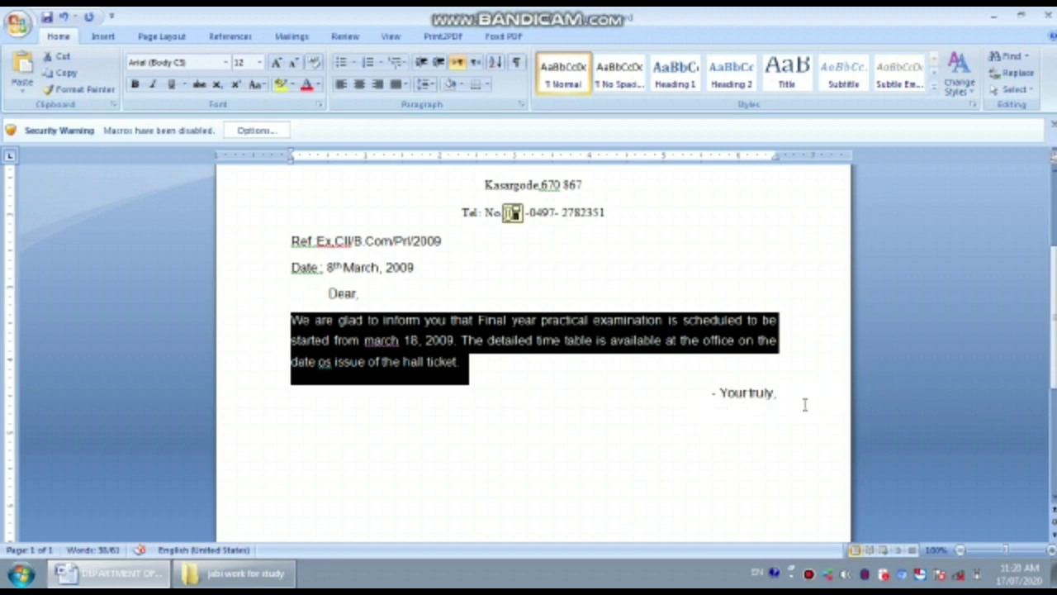
{"action": "scroll", "coordinate": [804, 406], "scroll_direction": "down", "scroll_amount": 1}
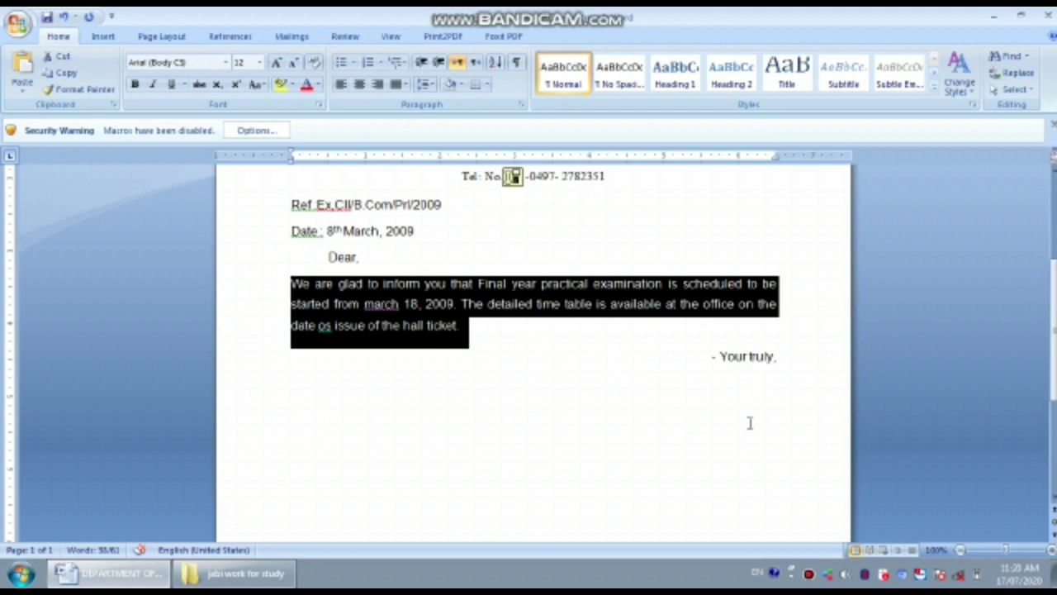
{"action": "scroll", "coordinate": [750, 423], "scroll_direction": "down", "scroll_amount": 1}
{"action": "scroll", "coordinate": [750, 423], "scroll_direction": "up", "scroll_amount": 1}
{"action": "scroll", "coordinate": [689, 380], "scroll_direction": "up", "scroll_amount": 2}
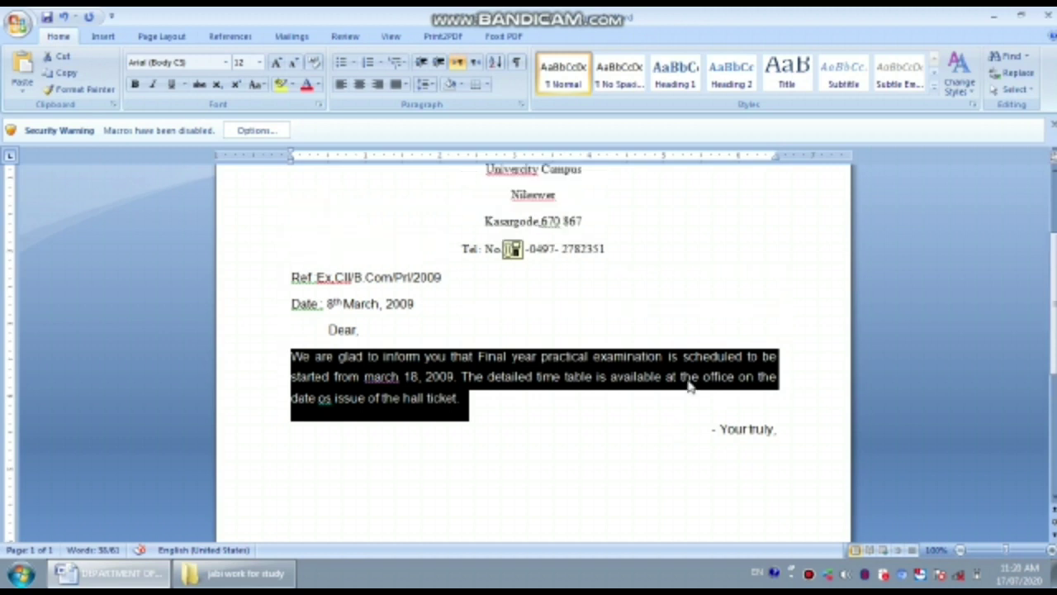
- Scroll up through the ABC Company interview-invitation letter
{"action": "scroll", "coordinate": [689, 382], "scroll_direction": "up", "scroll_amount": 4}
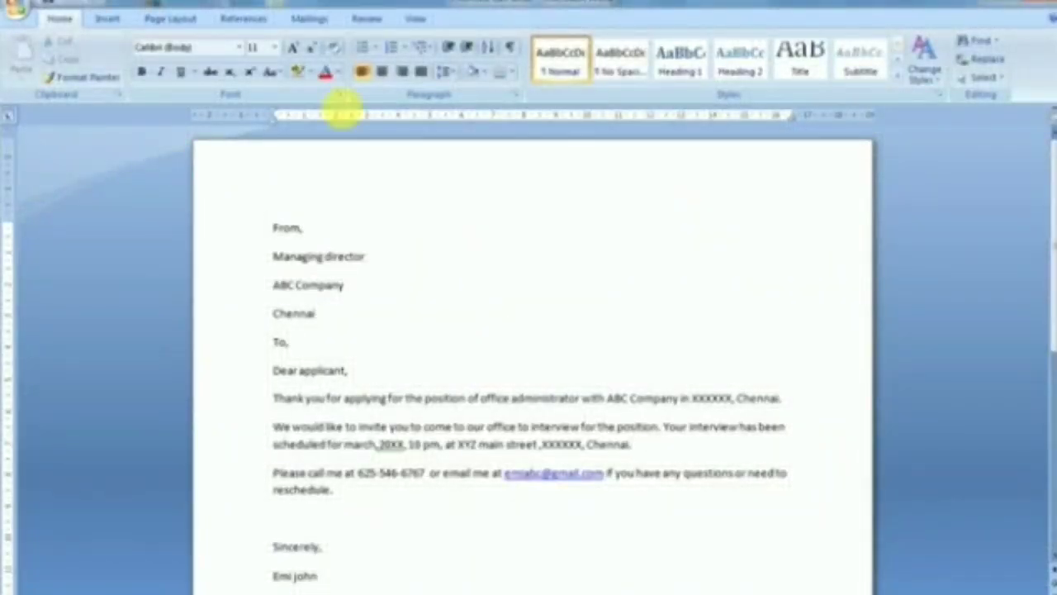
- Start a Letters mail merge and bring up the Select Recipients choices
{"action": "left_click", "coordinate": [323, 21]}
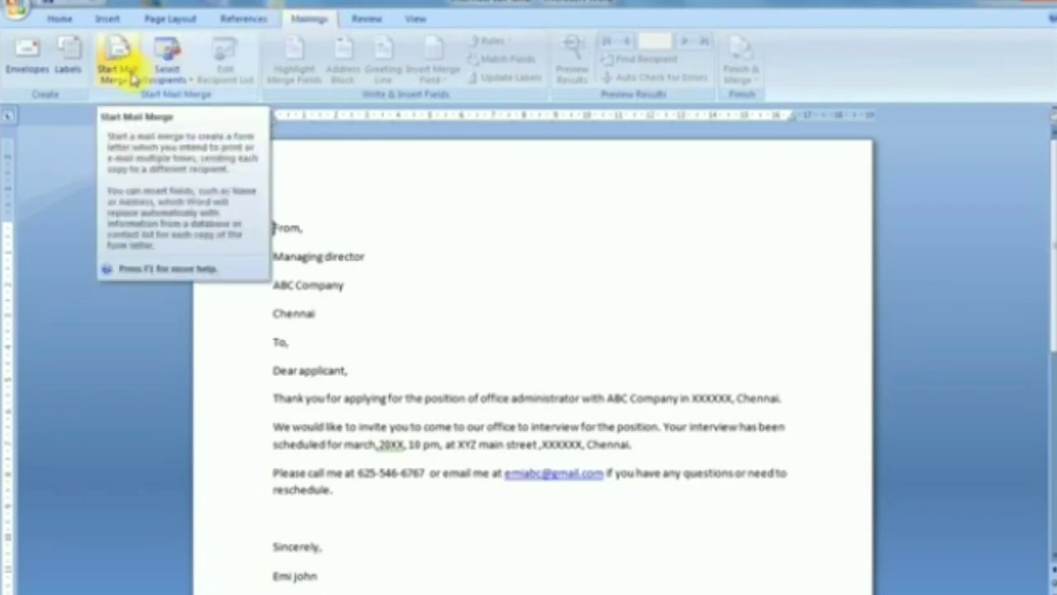
{"action": "left_click", "coordinate": [132, 78]}
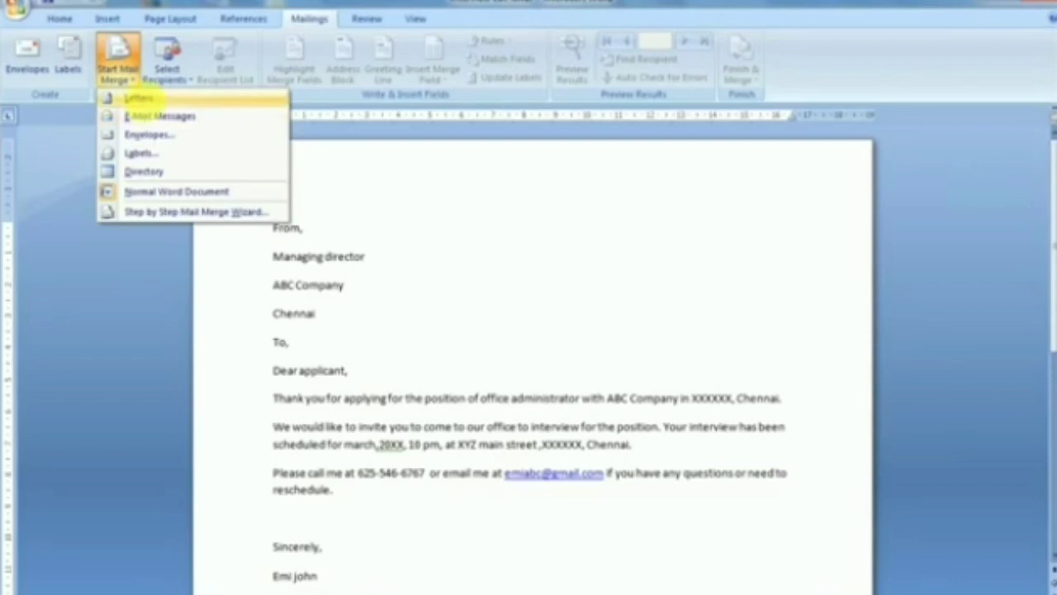
{"action": "left_click", "coordinate": [142, 100]}
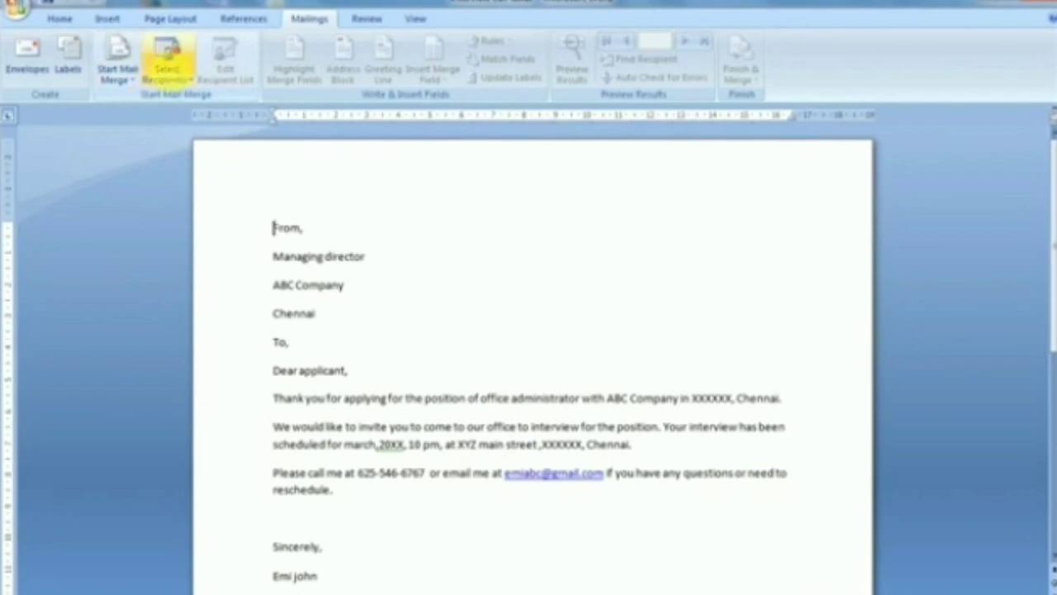
{"action": "left_click", "coordinate": [169, 76]}
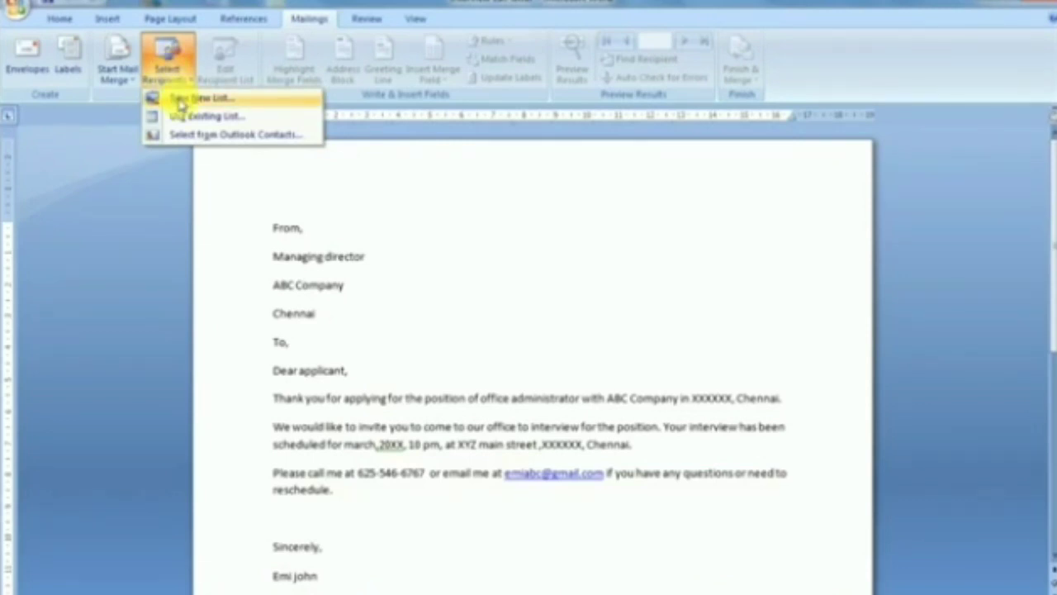
- Create a new recipient list and open its Customize Columns window
{"action": "left_click", "coordinate": [183, 103]}
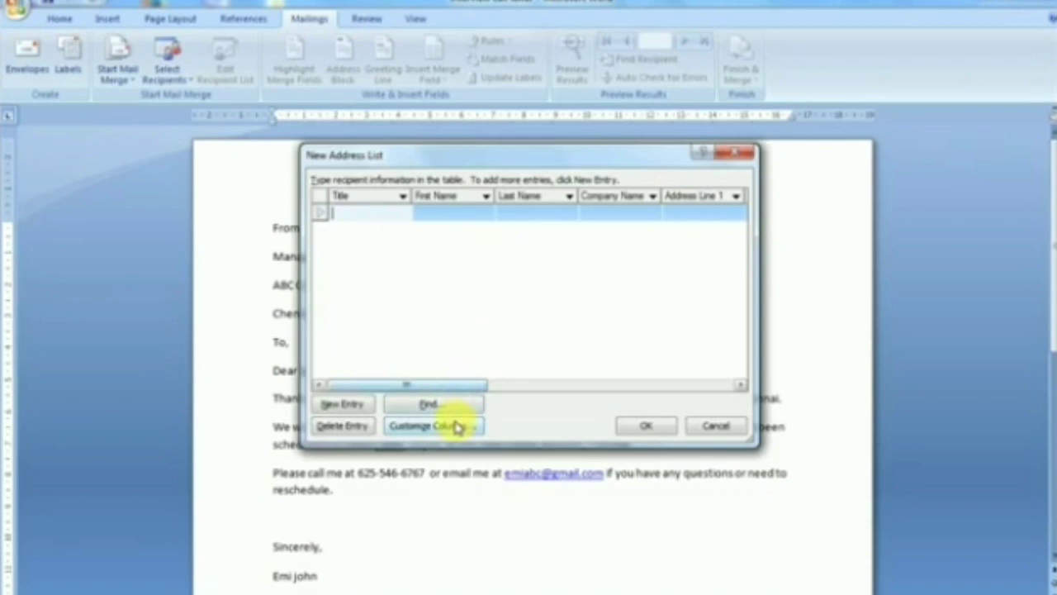
{"action": "left_click", "coordinate": [458, 425]}
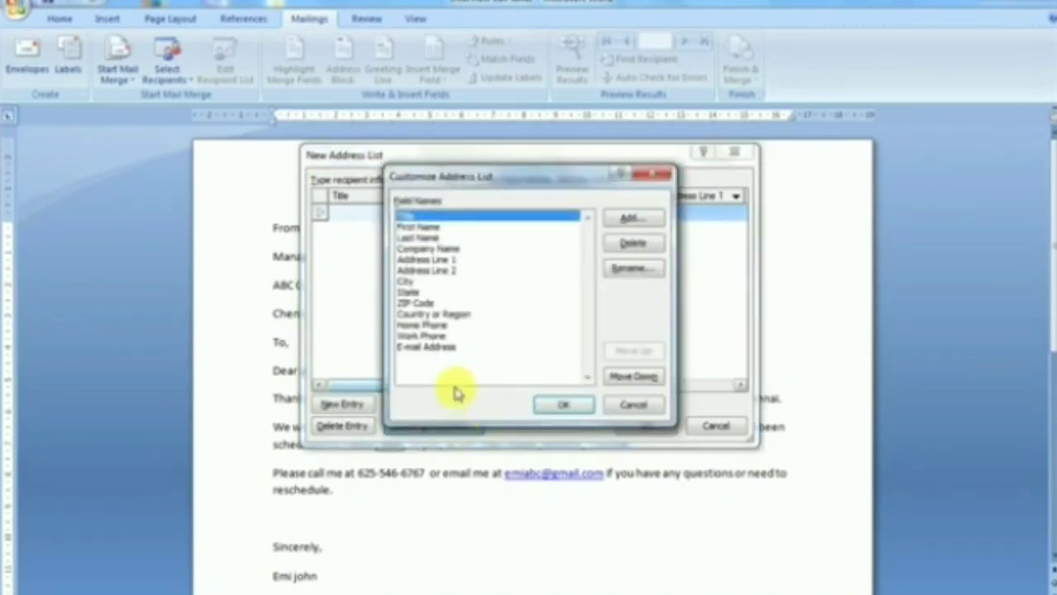
{"action": "left_click", "coordinate": [435, 177]}
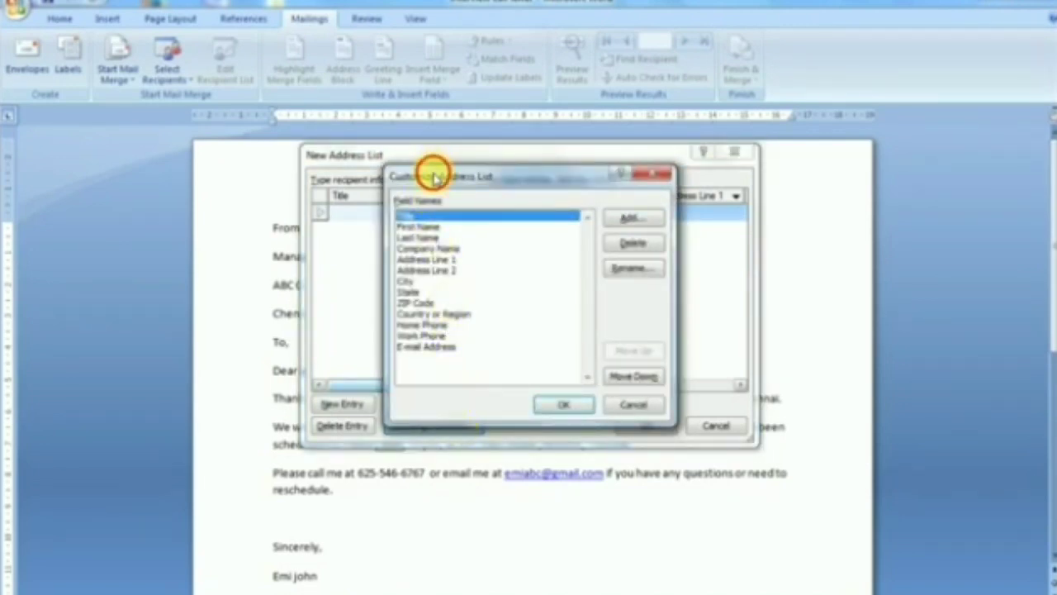
{"action": "left_click_drag", "start_coordinate": [436, 177], "coordinate": [435, 262]}
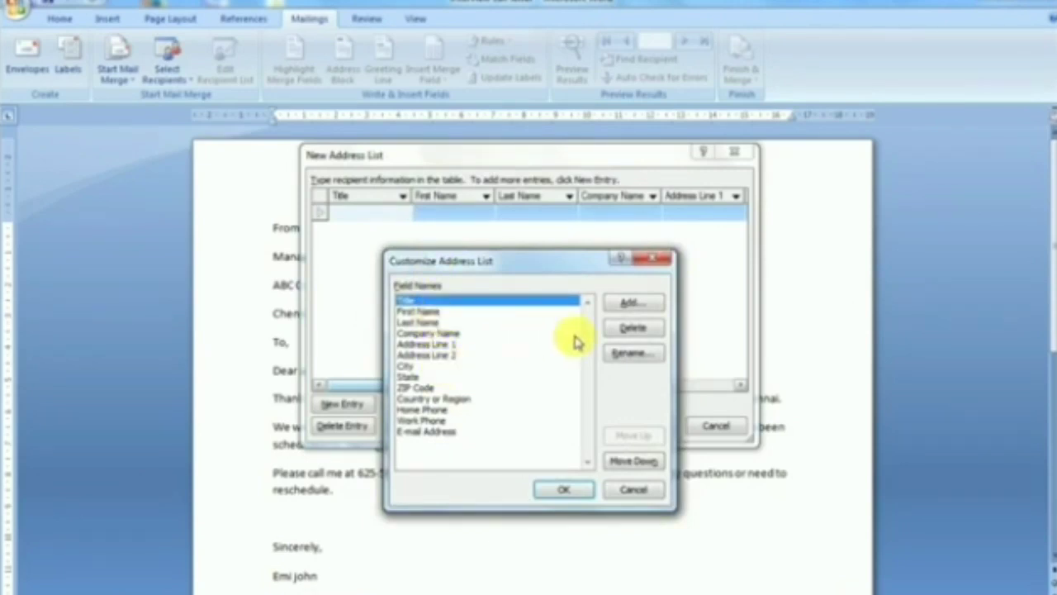
- Delete the default fields Title, First Name, Company Name, Address Lines 1-2, City onward
{"action": "left_click", "coordinate": [623, 329]}
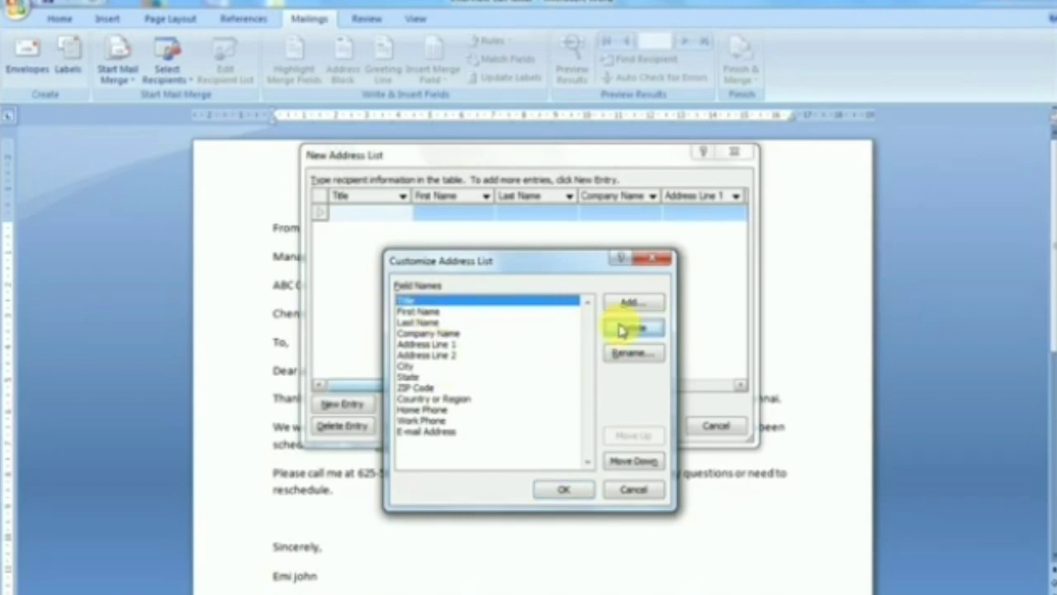
{"action": "left_click", "coordinate": [491, 357]}
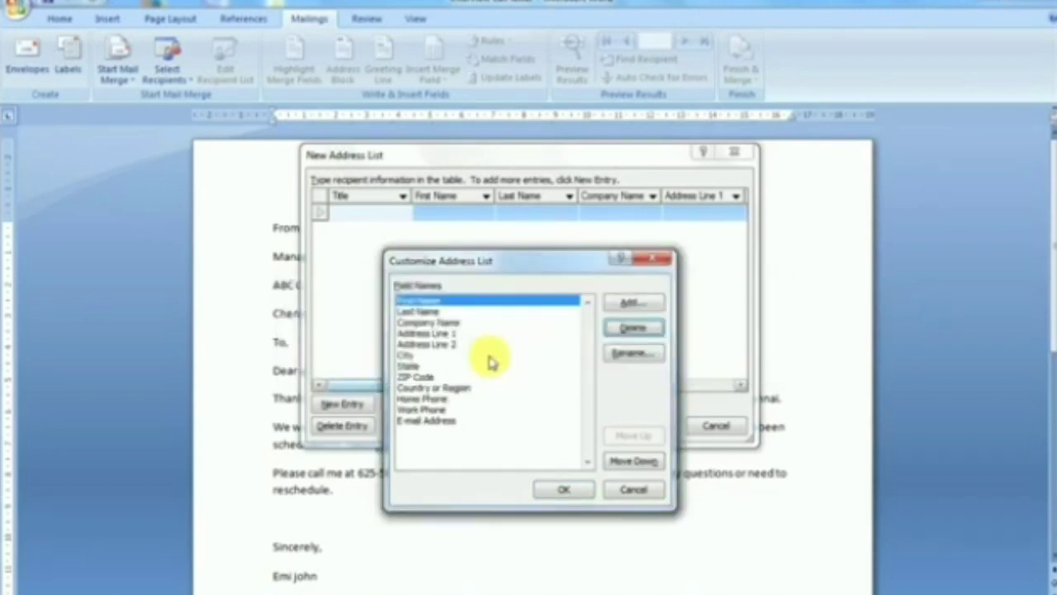
{"action": "key", "text": "Return"}
{"action": "left_click", "coordinate": [491, 359]}
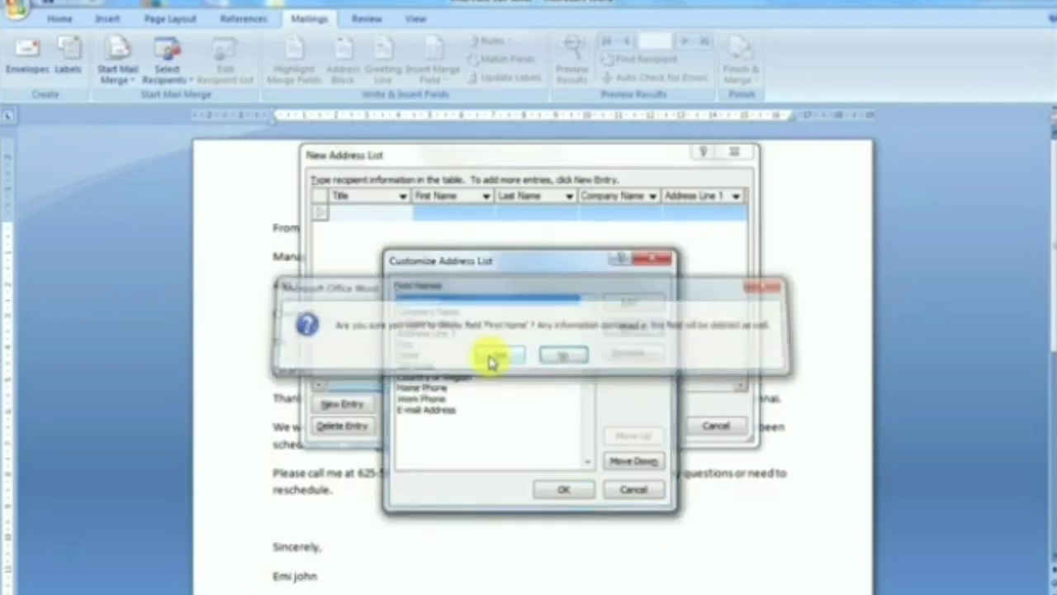
{"action": "key", "text": "Return"}
{"action": "key", "text": "Return"}
{"action": "key", "text": "Return"}
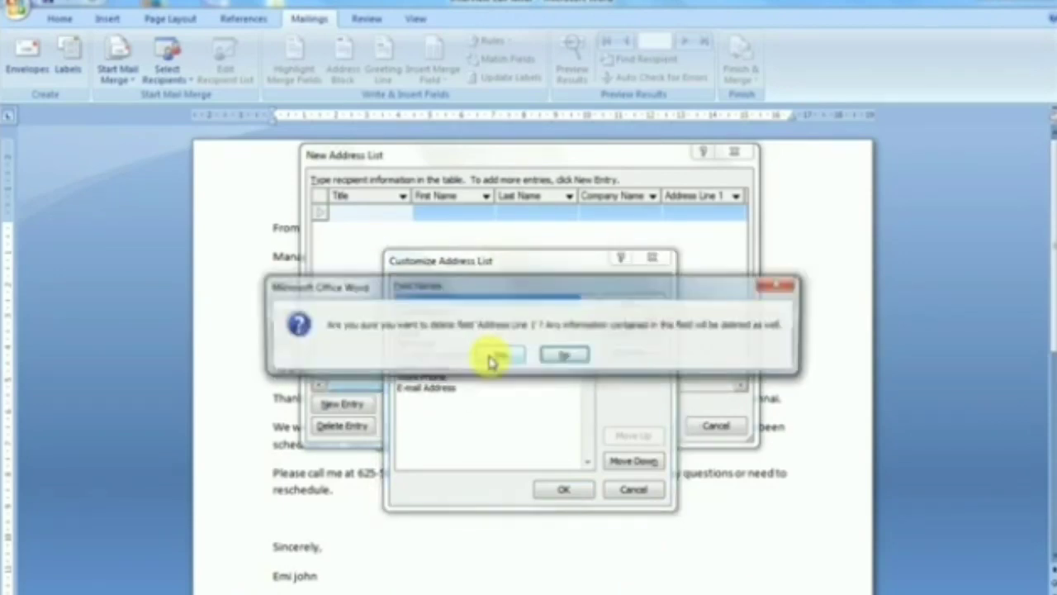
{"action": "key", "text": "Return"}
{"action": "key", "text": "Return"}
{"action": "key", "text": "Return"}
{"action": "key", "text": "Return"}
{"action": "key", "text": "Return"}
{"action": "key", "text": "Return"}
{"action": "key", "text": "Return"}
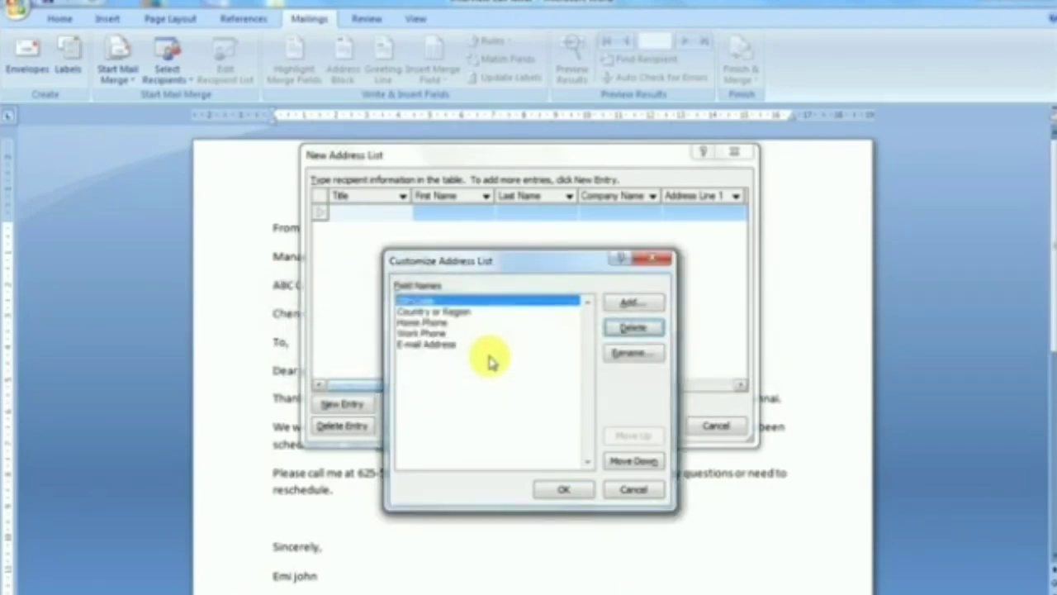
{"action": "key", "text": "Return"}
{"action": "key", "text": "Return"}
{"action": "key", "text": "Return"}
{"action": "key", "text": "Return"}
{"action": "key", "text": "Return"}
{"action": "key", "text": "Return"}
{"action": "key", "text": "Return"}
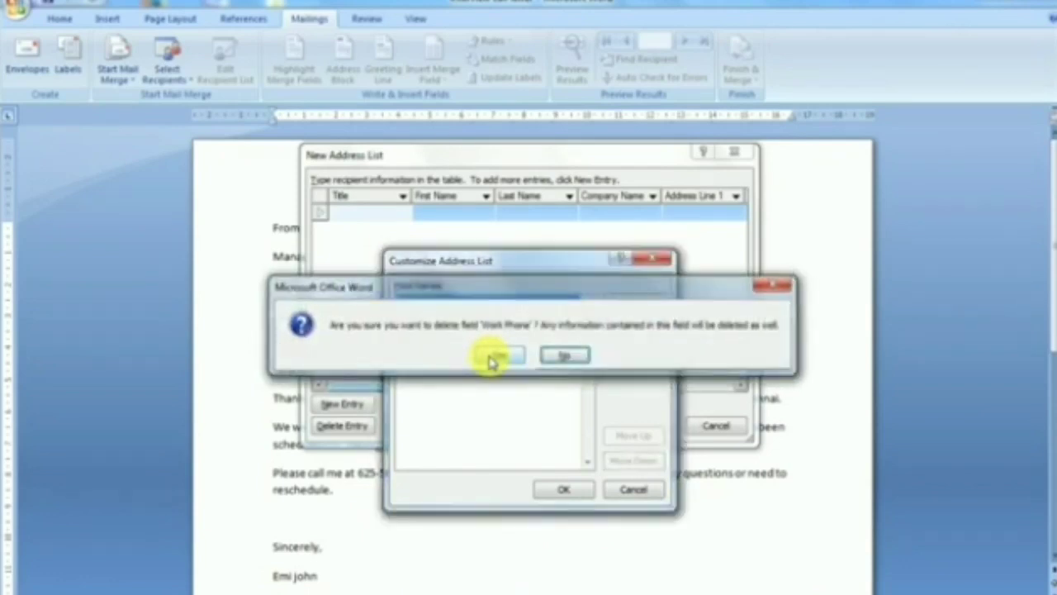
{"action": "key", "text": "Return"}
{"action": "key", "text": "Return"}
{"action": "key", "text": "Return"}
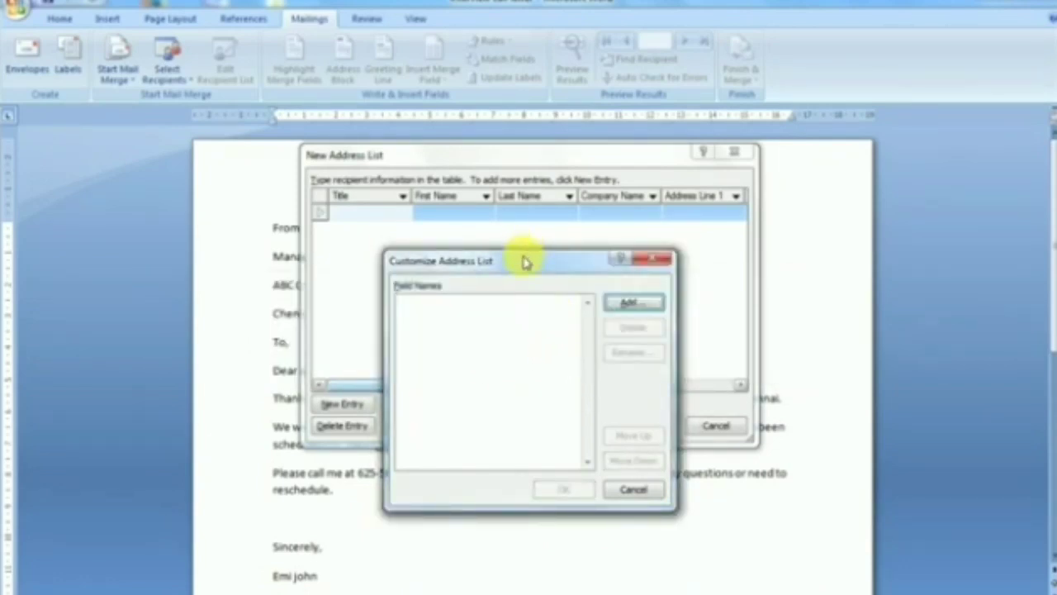
- Add the NAME, FATHERS NAME and ADDRESS fields to the address list
{"action": "left_click_drag", "start_coordinate": [525, 261], "coordinate": [522, 235]}
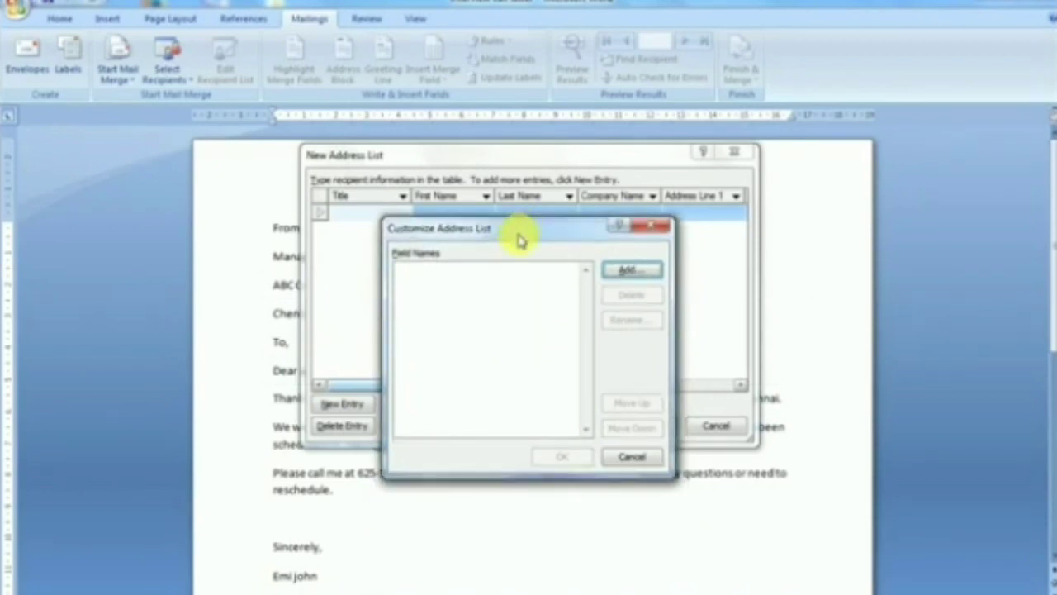
{"action": "left_click", "coordinate": [627, 271]}
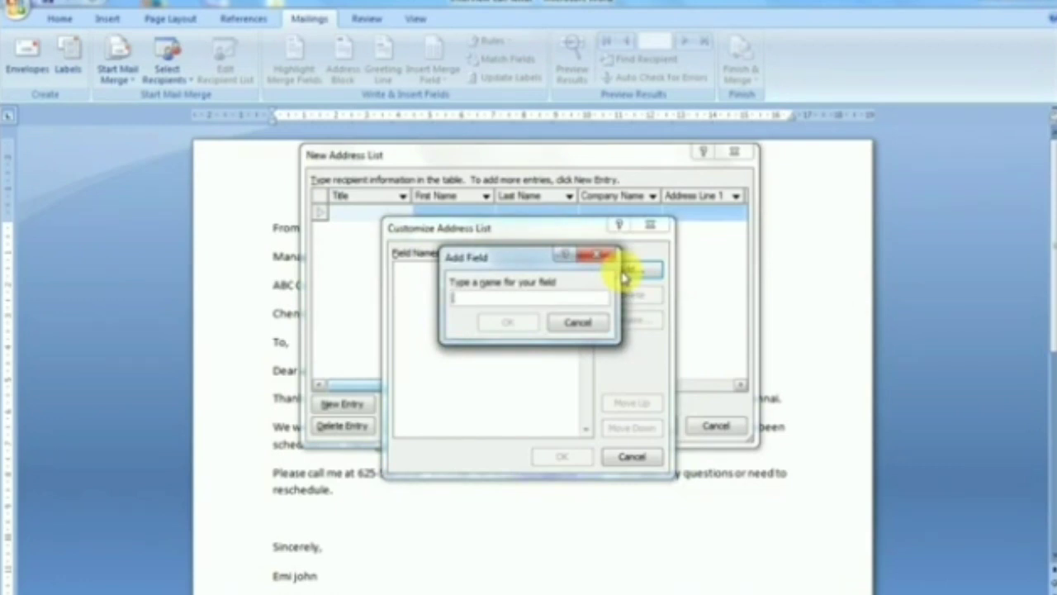
{"action": "type", "text": "name"}
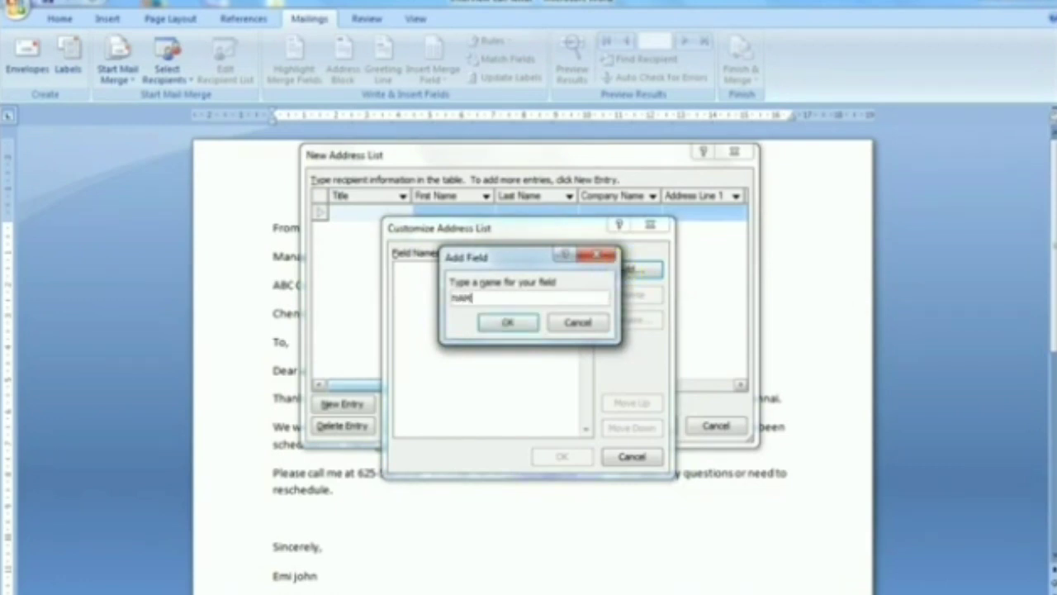
{"action": "left_click", "coordinate": [505, 322]}
{"action": "left_click", "coordinate": [630, 274]}
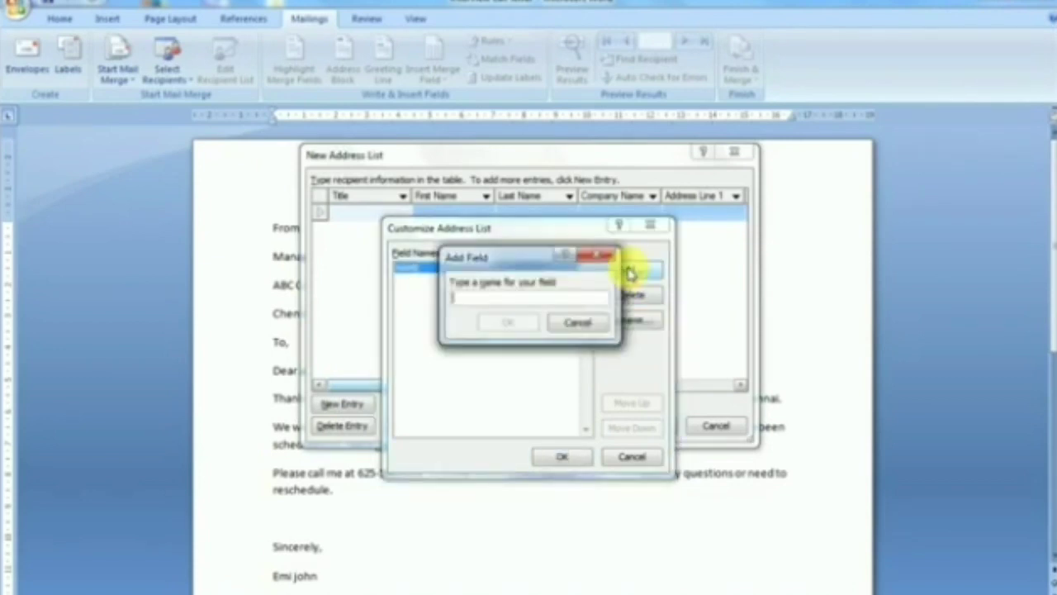
{"action": "type", "text": "A"}
{"action": "key", "text": "BackSpace"}
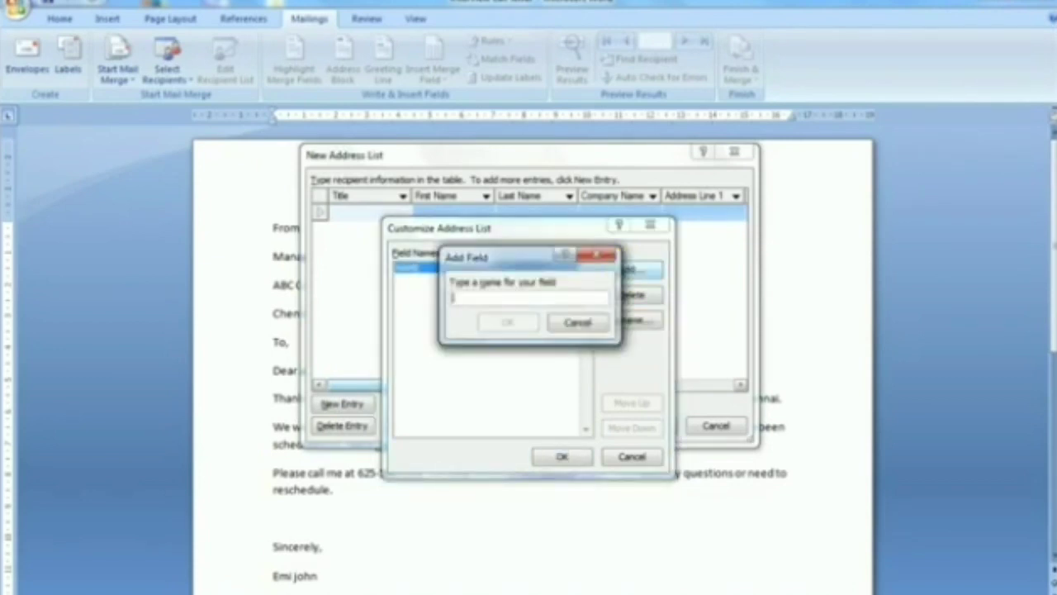
{"action": "type", "text": "PAT"}
{"action": "type", "text": "HER"}
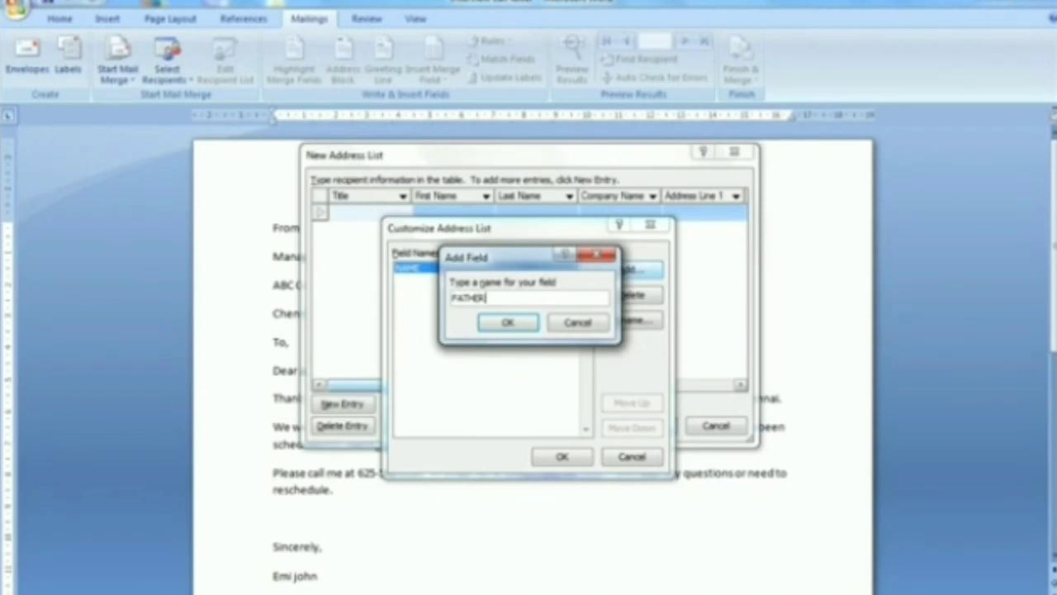
{"action": "type", "text": "S NAME"}
{"action": "key", "text": "Return"}
{"action": "left_click", "coordinate": [628, 271]}
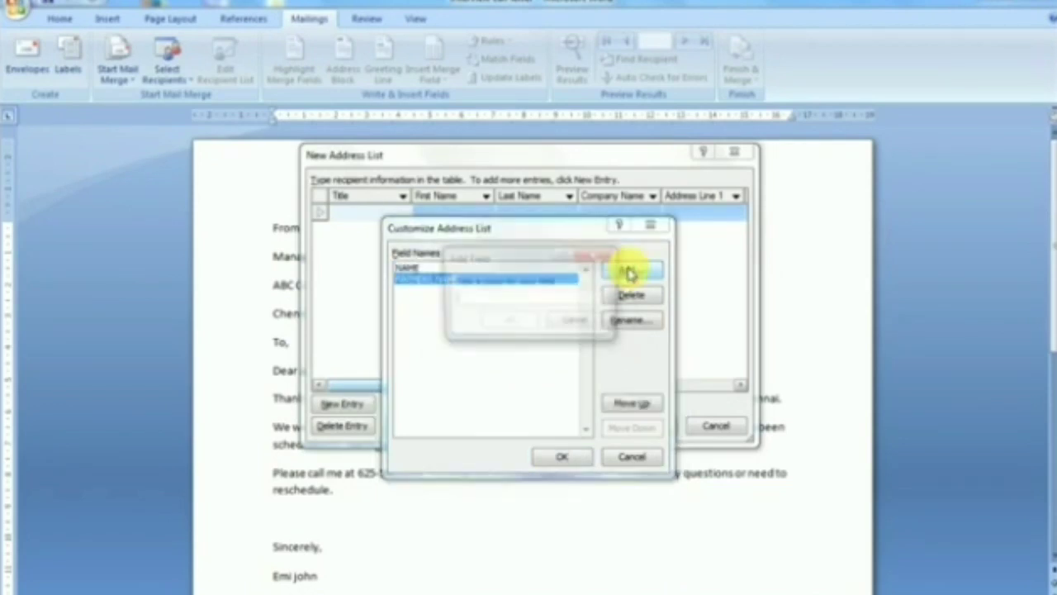
{"action": "type", "text": "ADDRESS"}
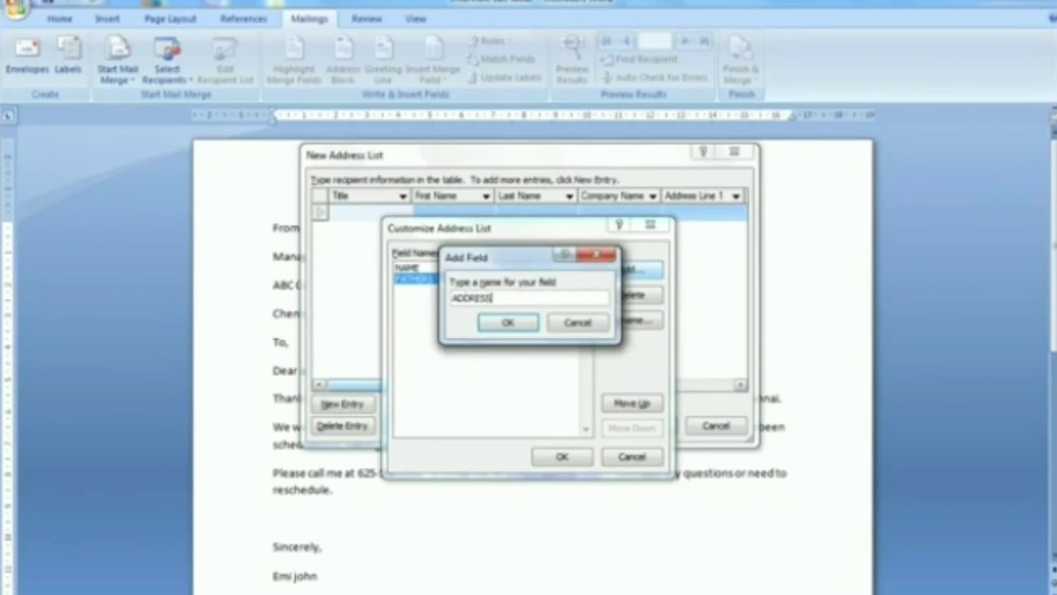
{"action": "key", "text": "Return"}
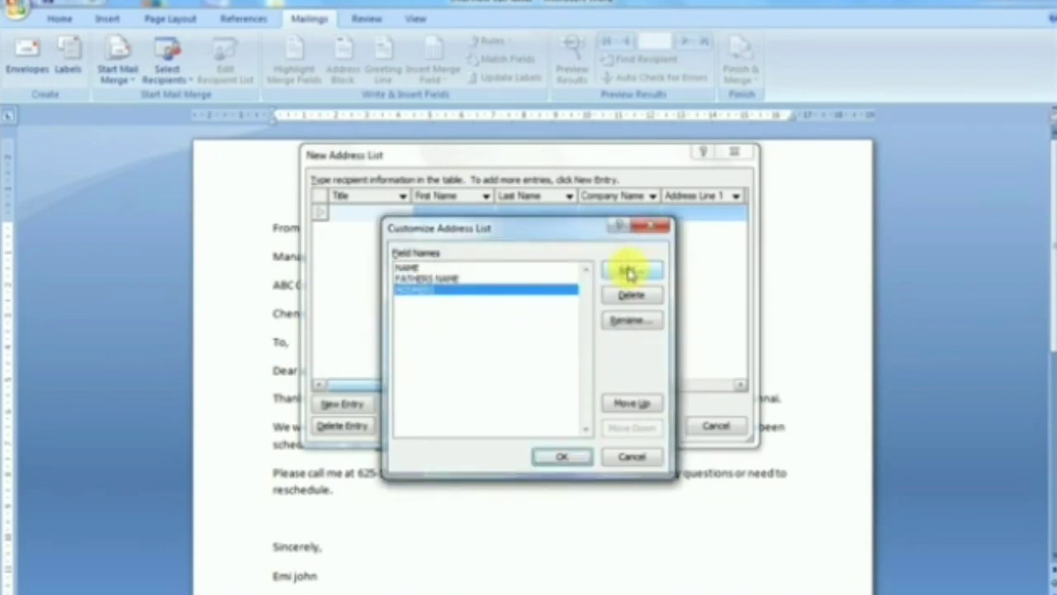
- Add the PIN CODE, PLACE and PHONE NUMBER fields
{"action": "left_click", "coordinate": [628, 271]}
{"action": "type", "text": "PIN"}
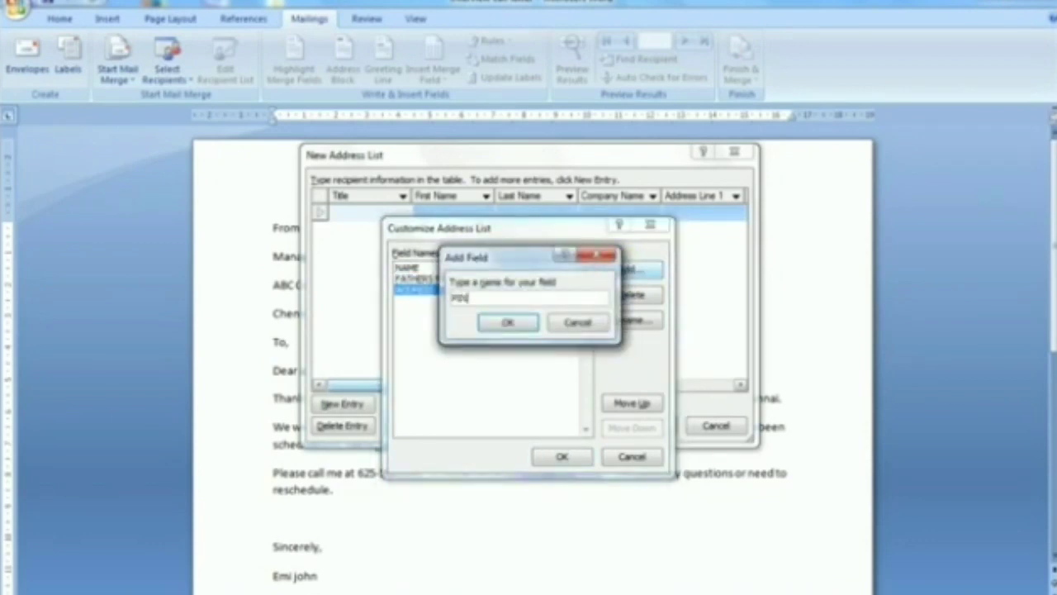
{"action": "type", "text": " CODE"}
{"action": "key", "text": "Return"}
{"action": "left_click", "coordinate": [626, 271]}
{"action": "type", "text": "P"}
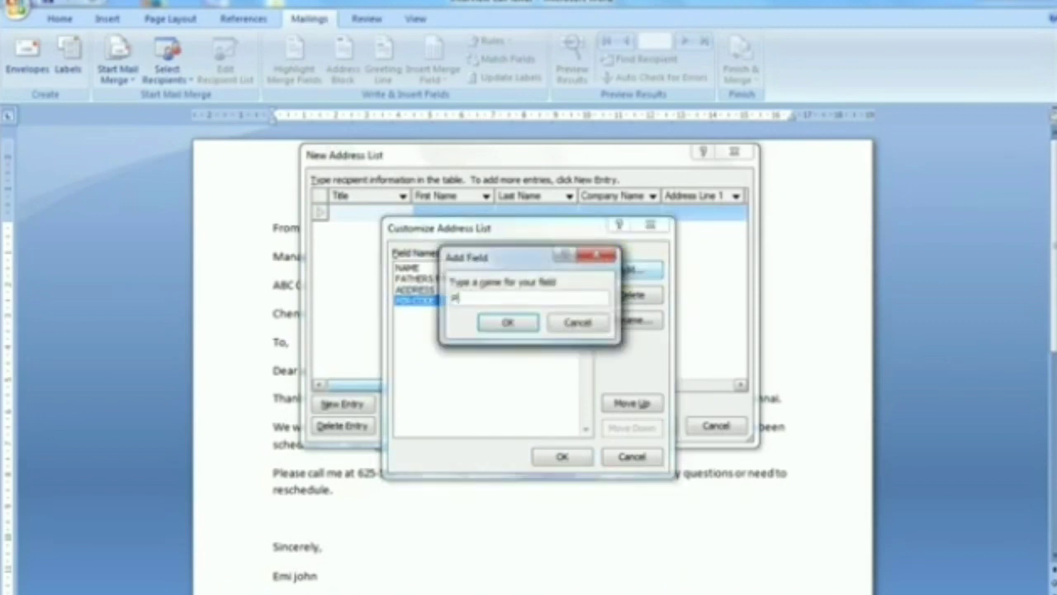
{"action": "type", "text": "HO"}
{"action": "key", "text": "BackSpace"}
{"action": "key", "text": "BackSpace"}
{"action": "type", "text": "LACE"}
{"action": "key", "text": "Return"}
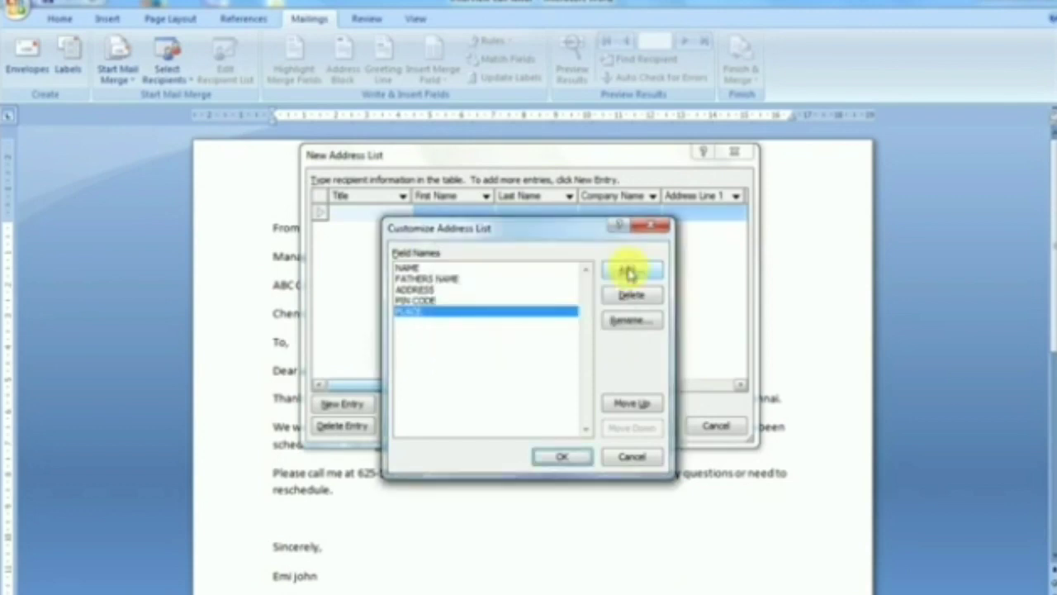
{"action": "left_click", "coordinate": [625, 271]}
{"action": "type", "text": "PHO"}
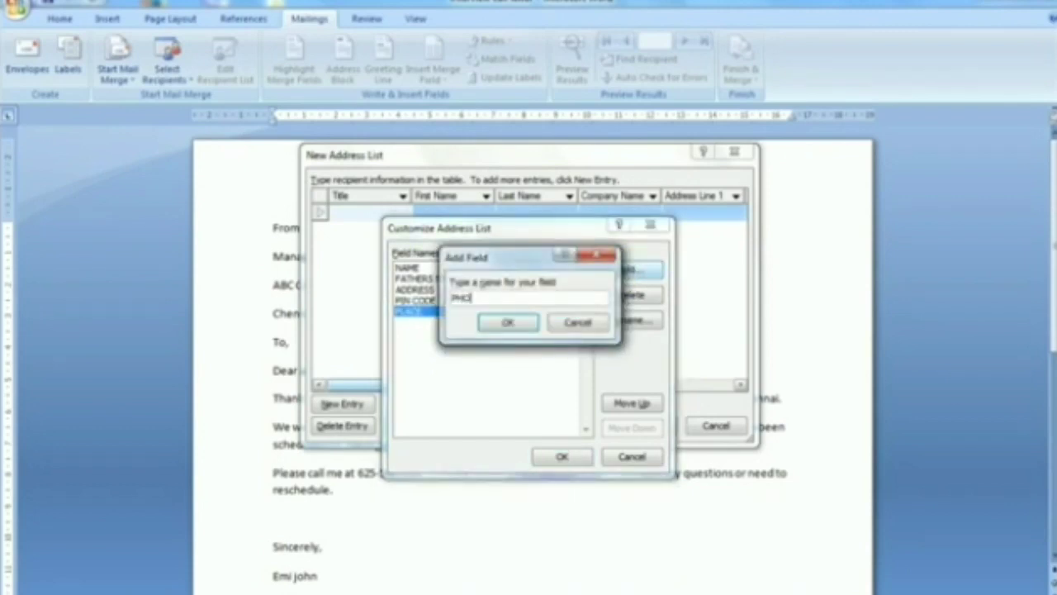
{"action": "type", "text": "NE NUMBER"}
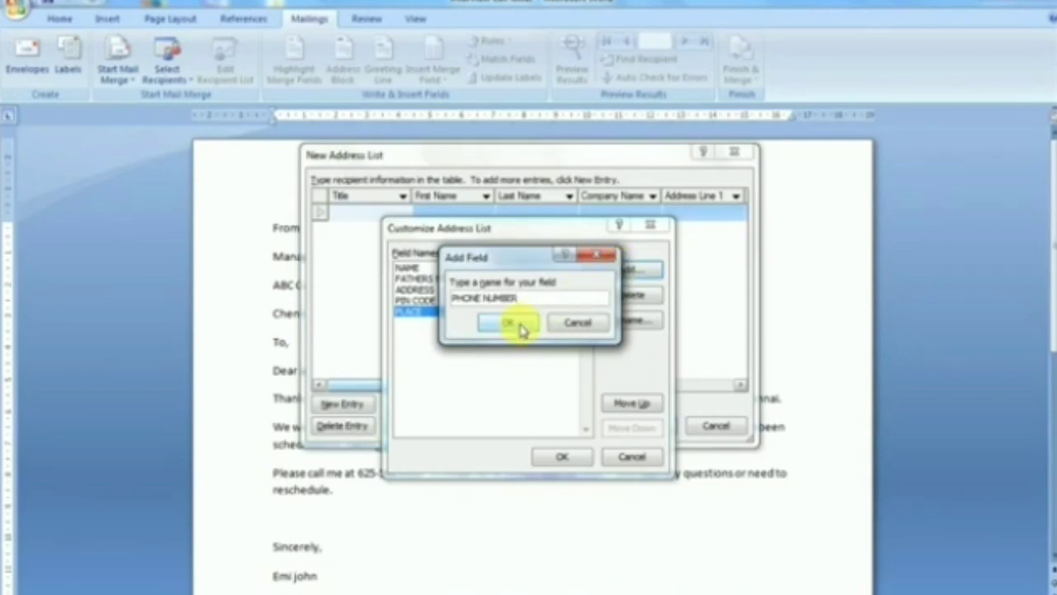
{"action": "left_click", "coordinate": [521, 325]}
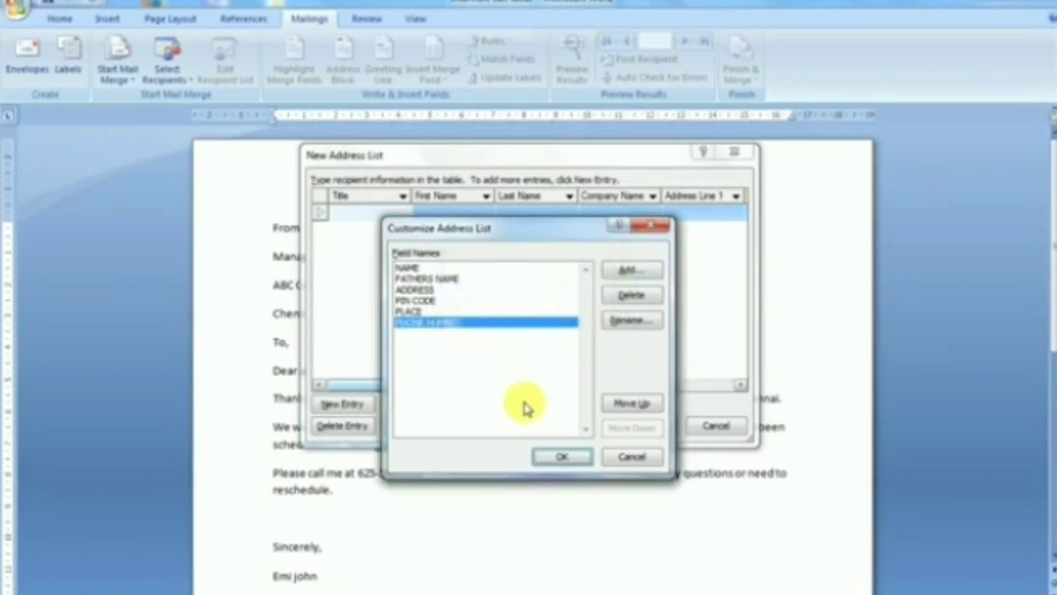
- Apply the custom fields and enter the first recipient's name and father's name
{"action": "left_click", "coordinate": [564, 457]}
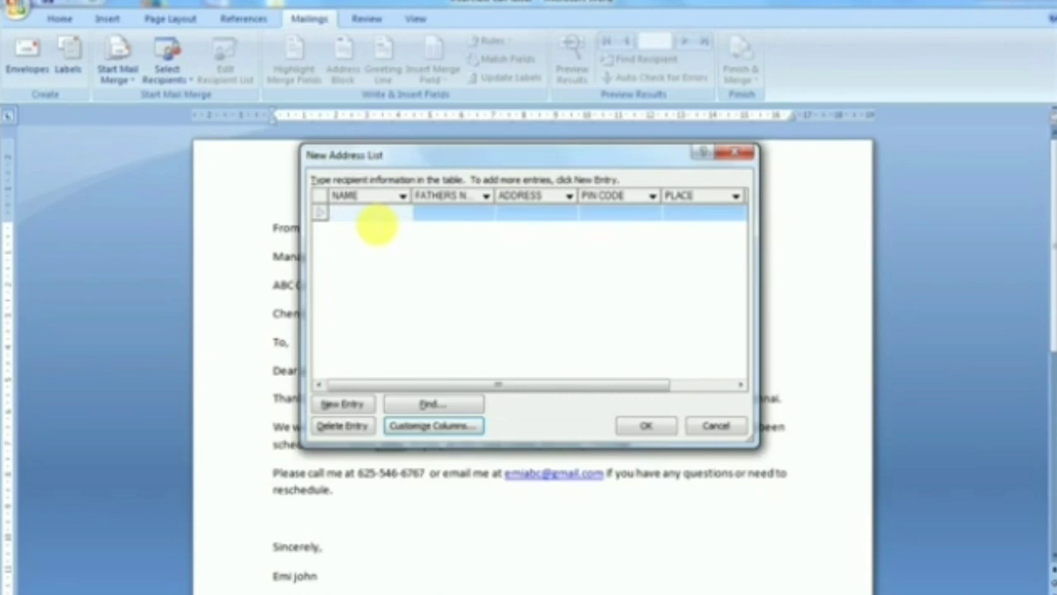
{"action": "type", "text": "AMMU"}
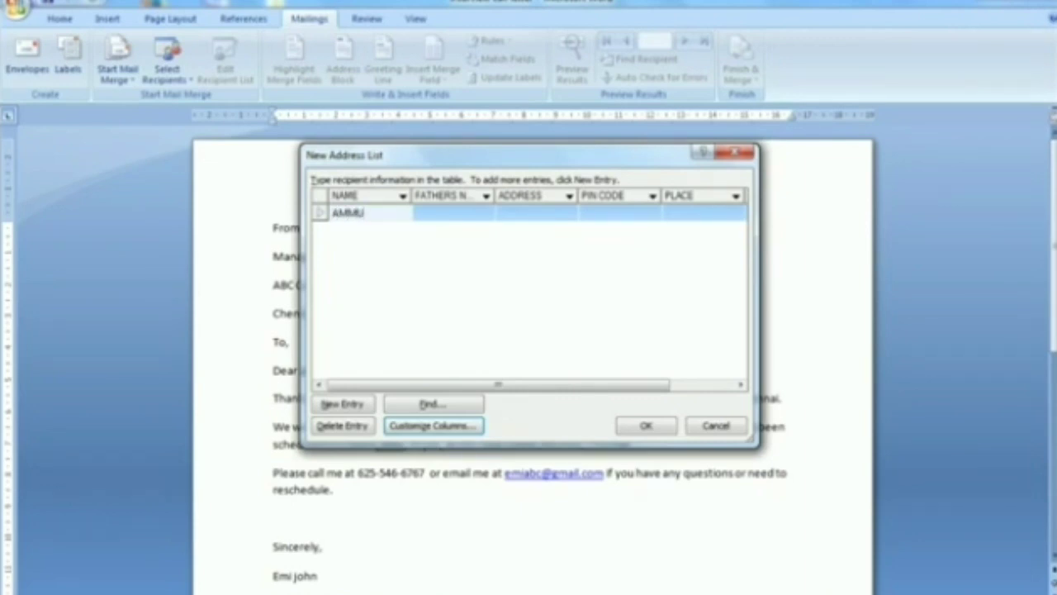
{"action": "key", "text": "Tab"}
{"action": "type", "text": "SA"}
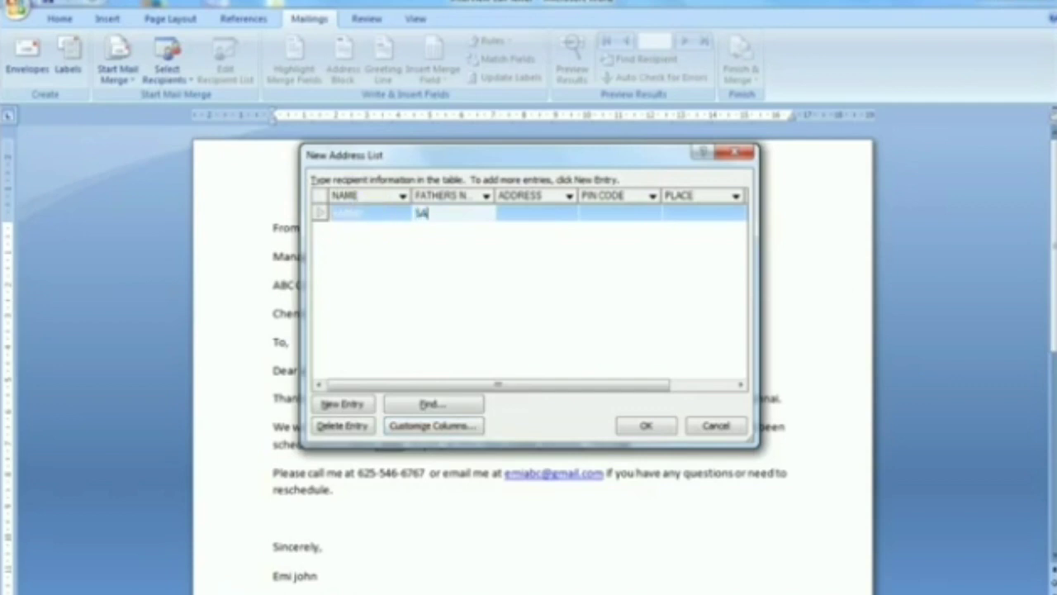
{"action": "type", "text": "DHANANDHAN"}
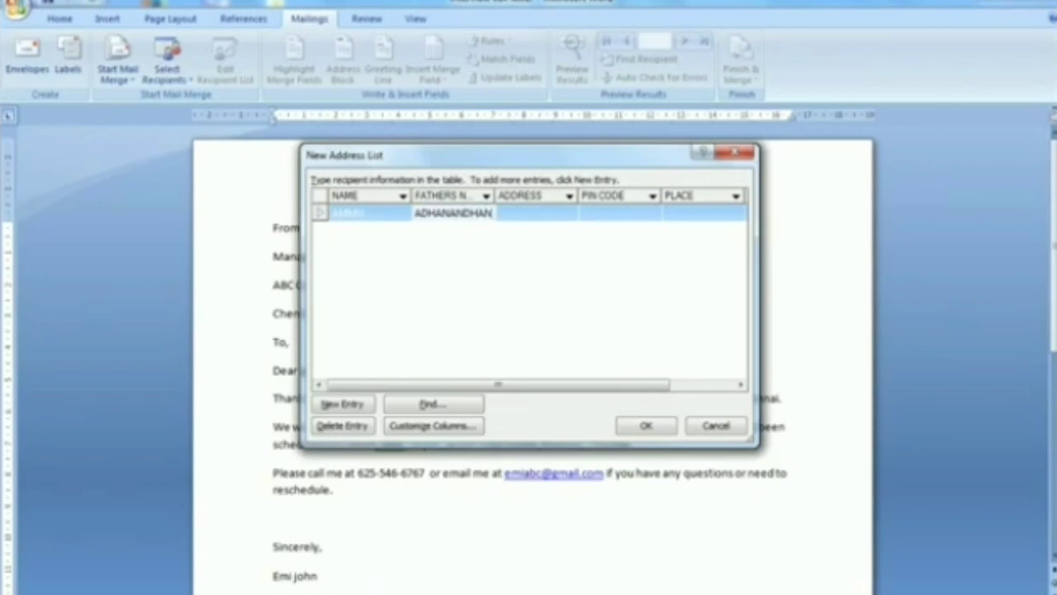
{"action": "key", "text": "Tab"}
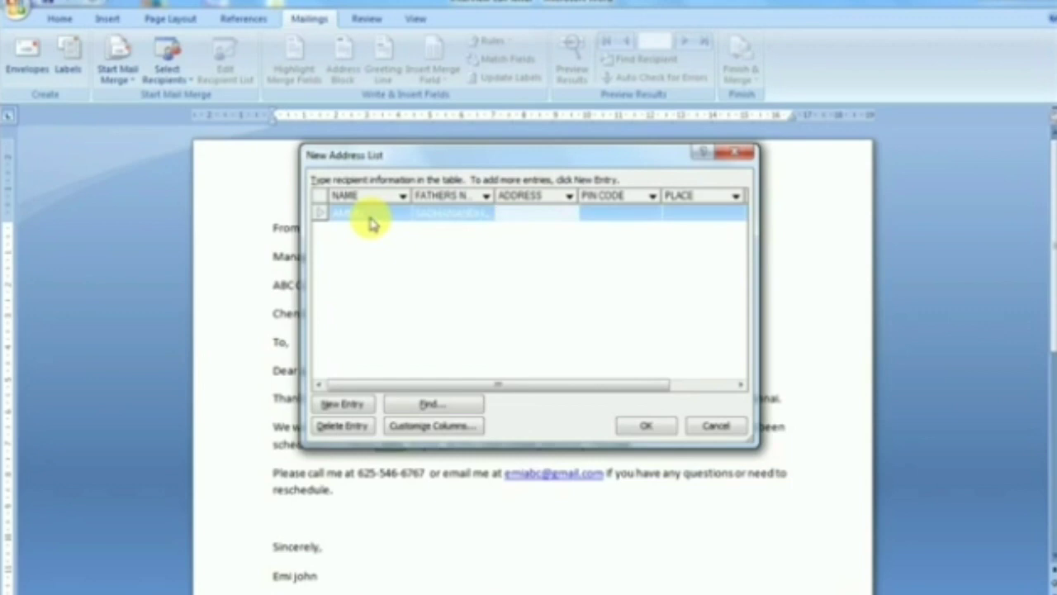
- Fill in the recipient's address, PIN code, place and phone number
{"action": "type", "text": "PALA"}
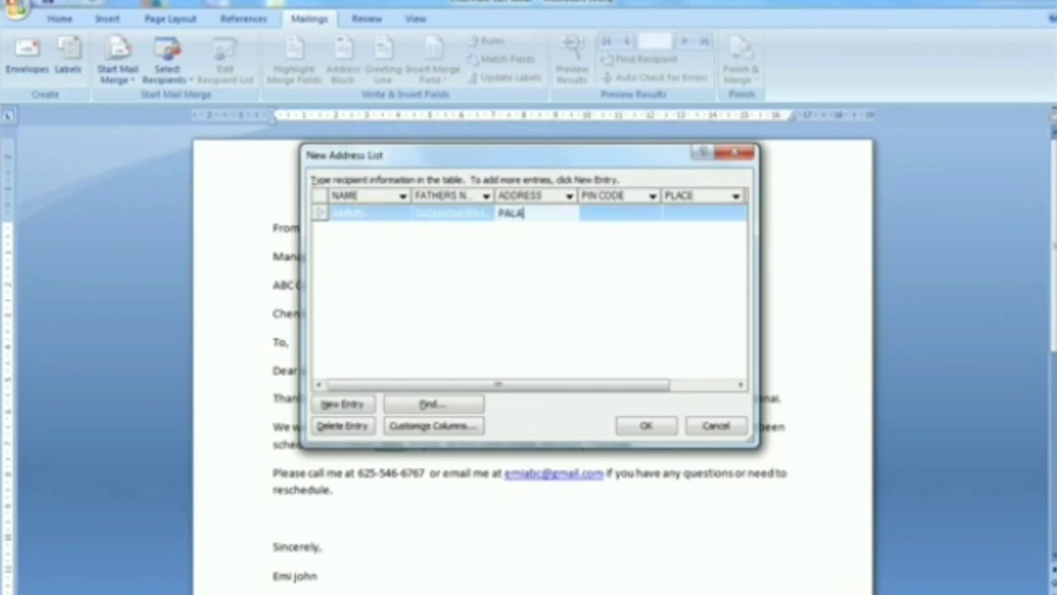
{"action": "key", "text": "Tab"}
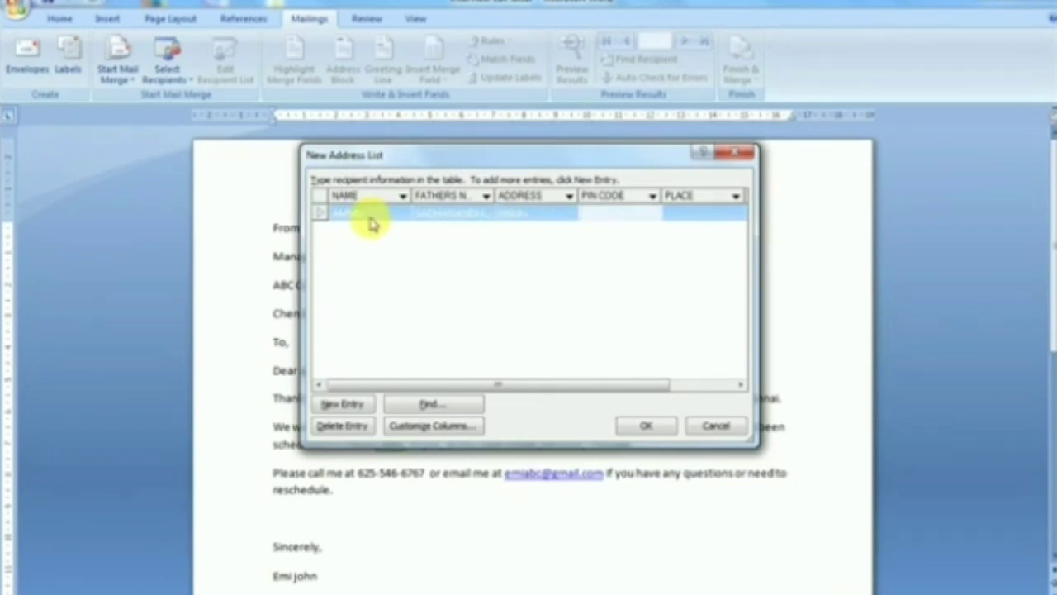
{"action": "type", "text": "457577"}
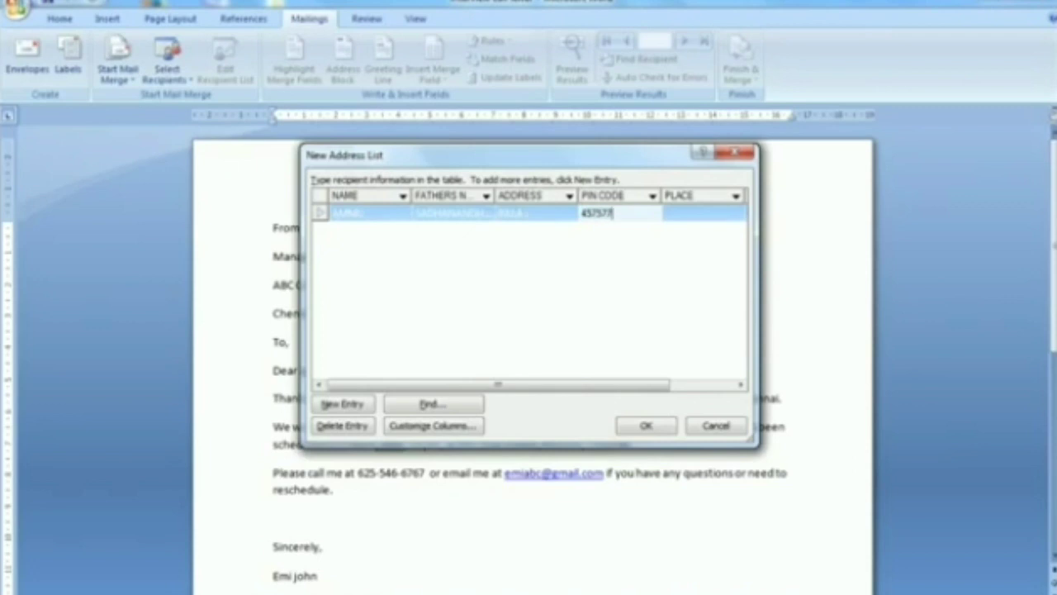
{"action": "key", "text": "Tab"}
{"action": "type", "text": "KO"}
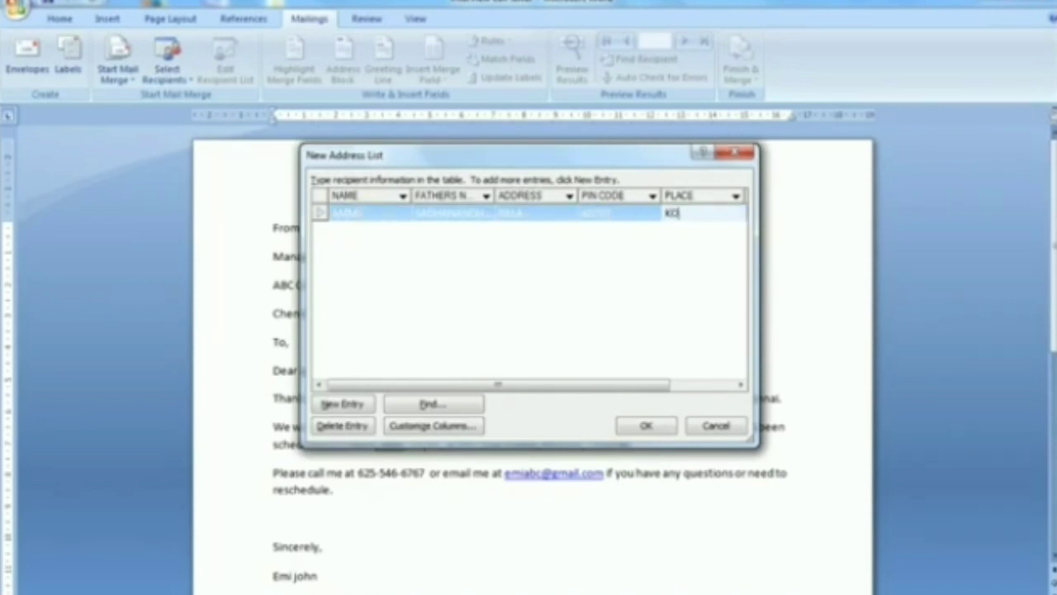
{"action": "type", "text": "TTAYAM"}
{"action": "key", "text": "Tab"}
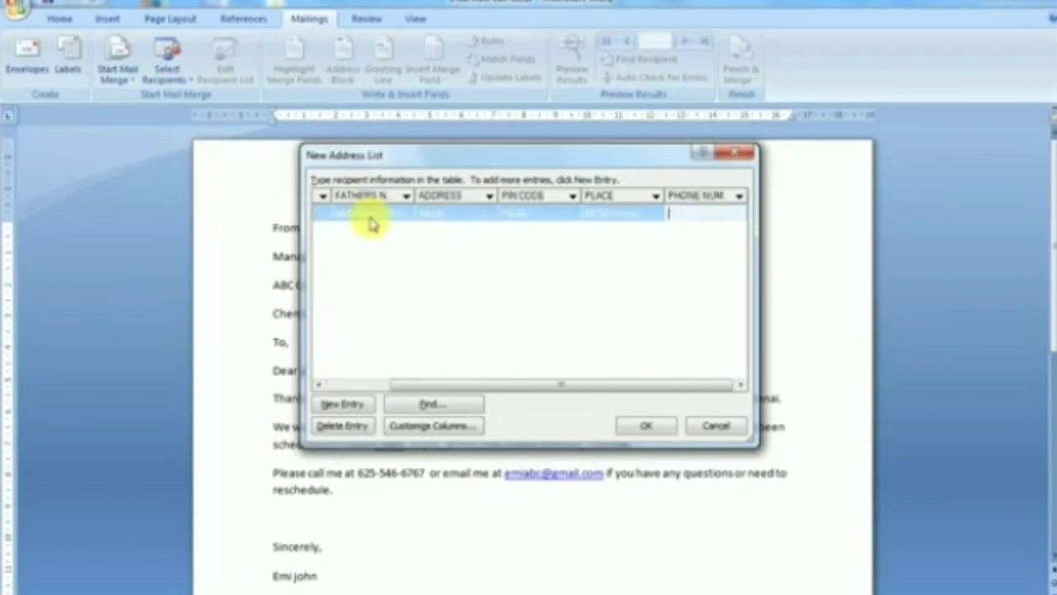
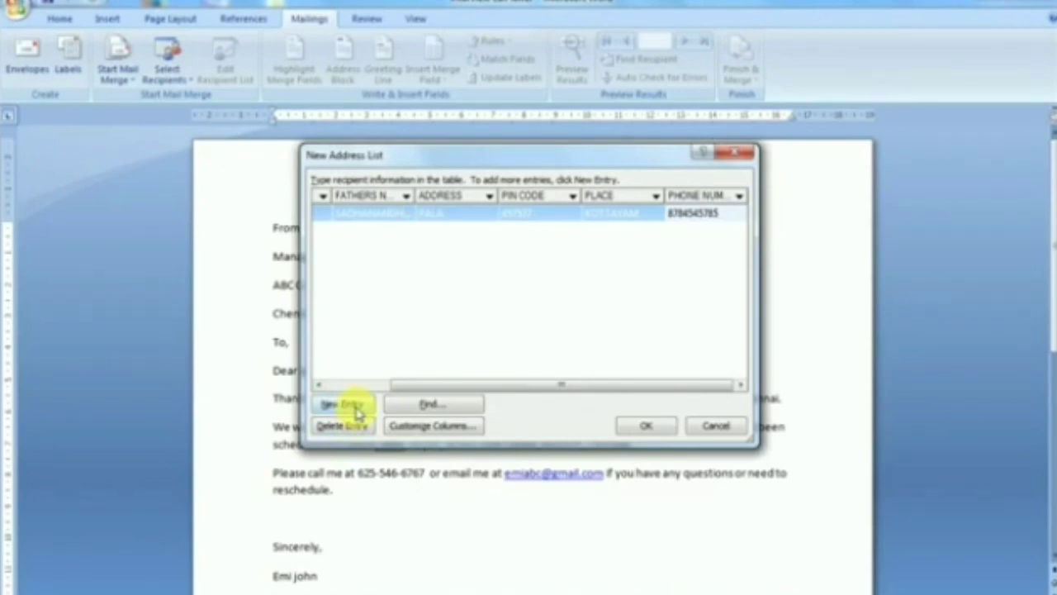
- Fill a new address-list entry with the second recipient's name, father's name, address, PIN code, place and phone number
{"action": "left_click", "coordinate": [357, 411]}
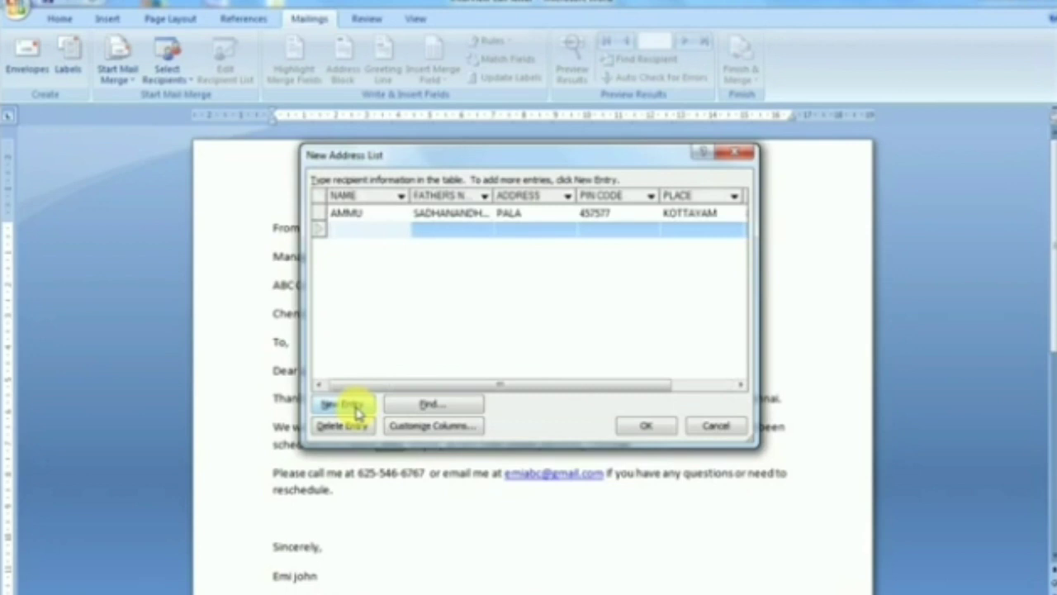
{"action": "type", "text": "ANU"}
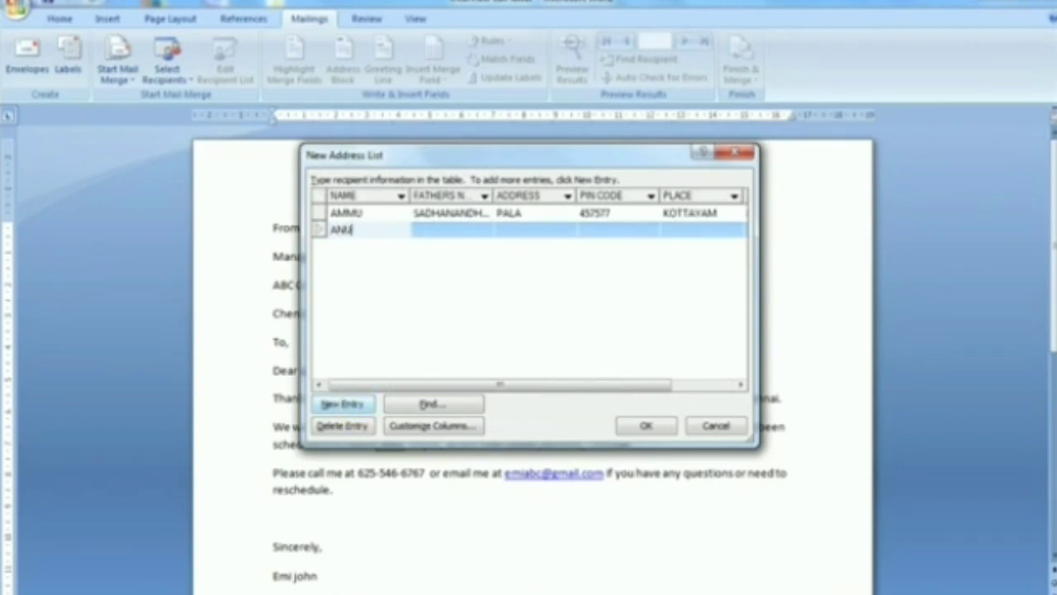
{"action": "key", "text": "Tab"}
{"action": "type", "text": "ANOOP"}
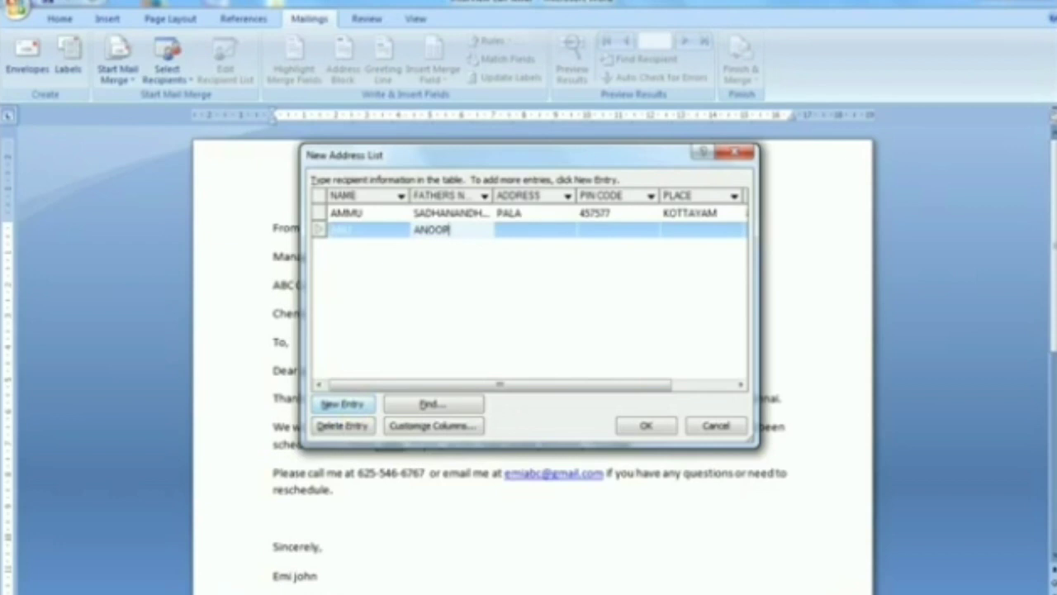
{"action": "key", "text": "Tab"}
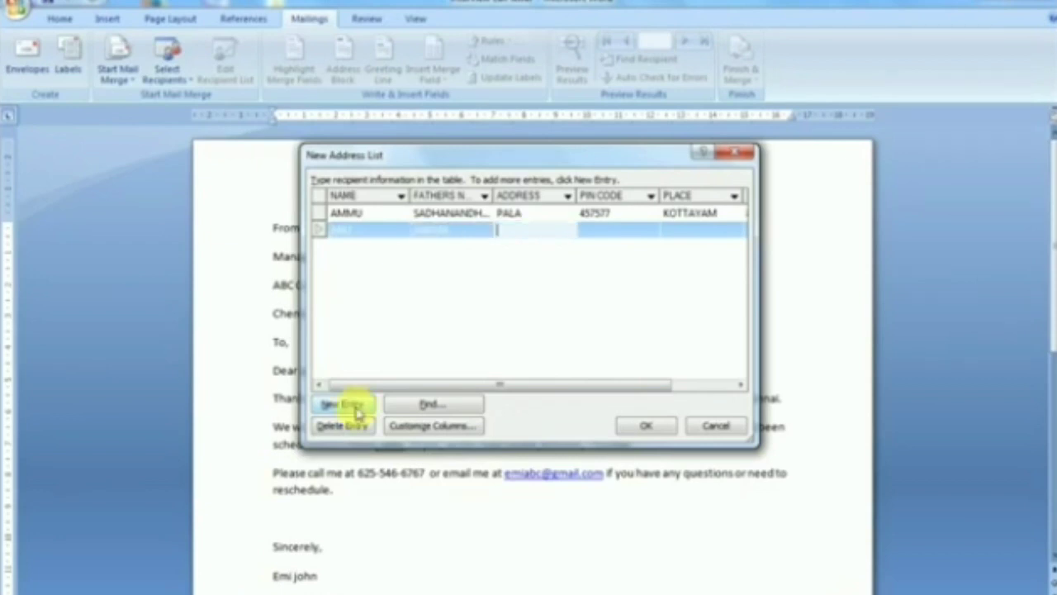
{"action": "type", "text": "a"}
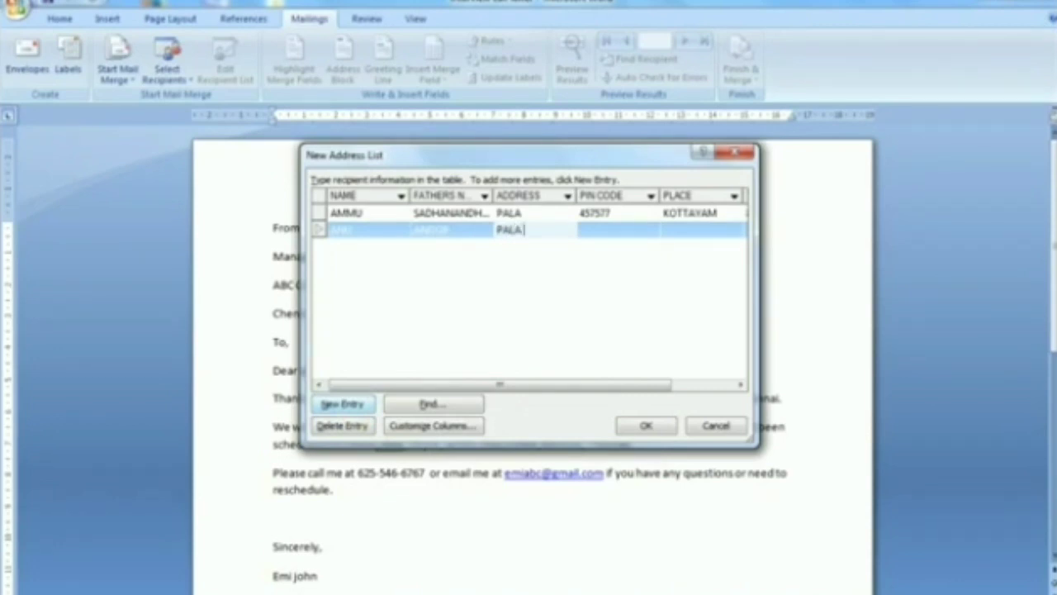
{"action": "key", "text": "Tab"}
{"action": "type", "text": "435656"}
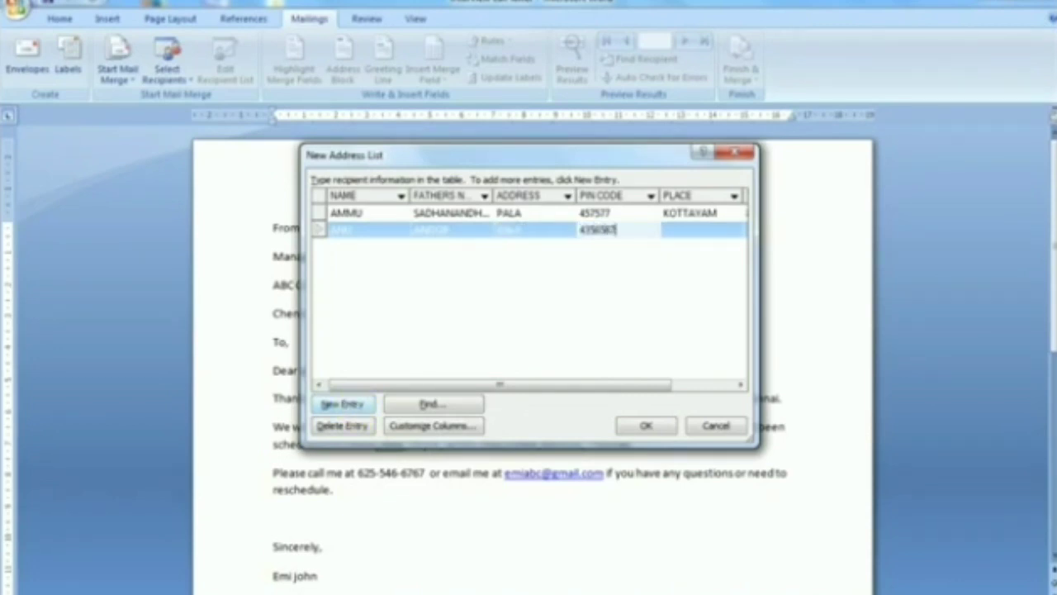
{"action": "key", "text": "Tab"}
{"action": "type", "text": "KOTT"}
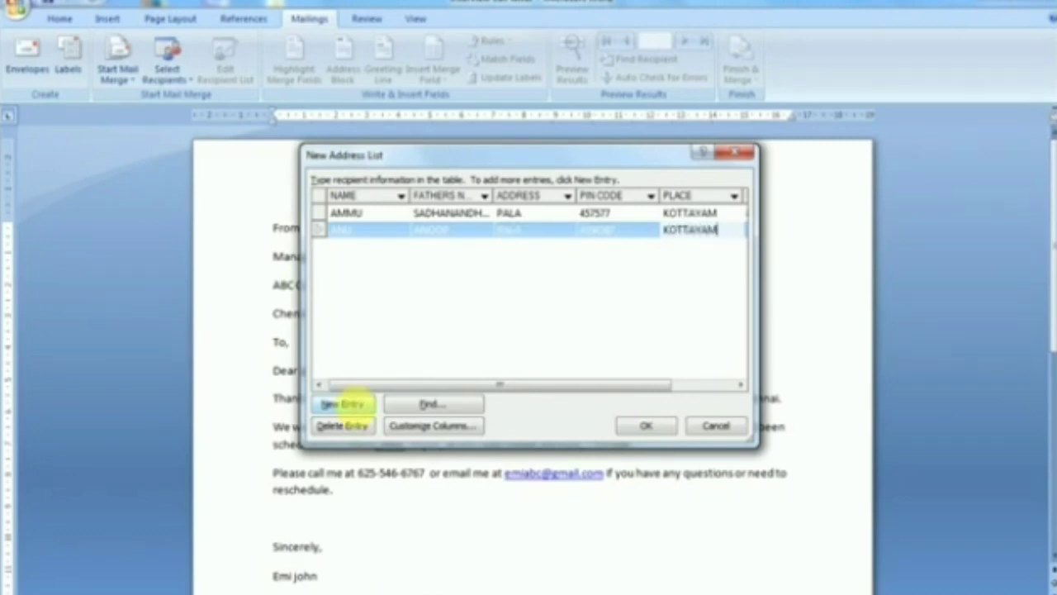
{"action": "key", "text": "Tab"}
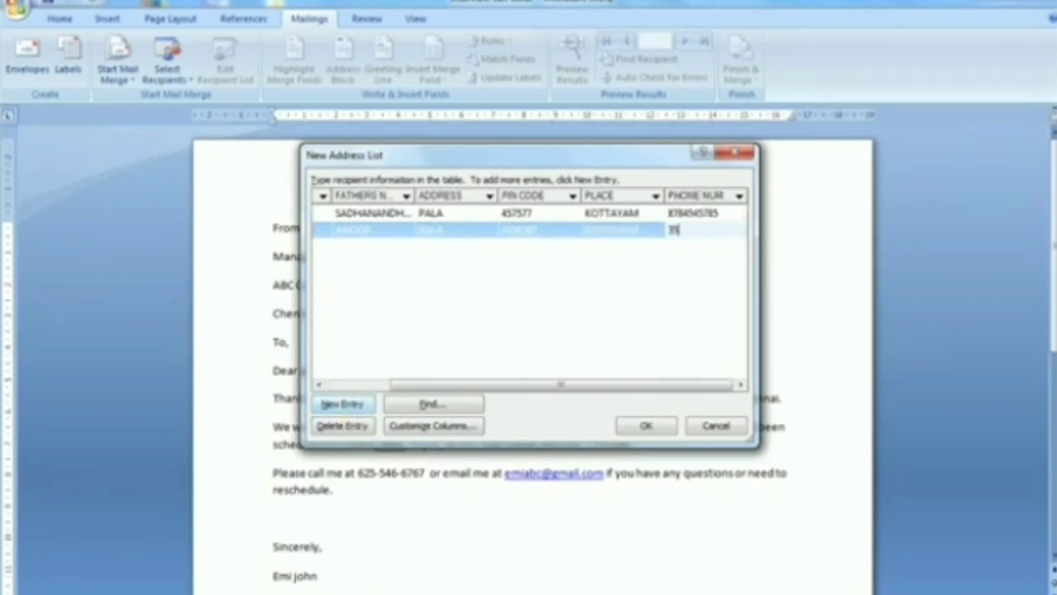
- Create another entry holding the third recipient's name, father's name, address, PIN code, place and phone number
{"action": "left_click", "coordinate": [354, 407]}
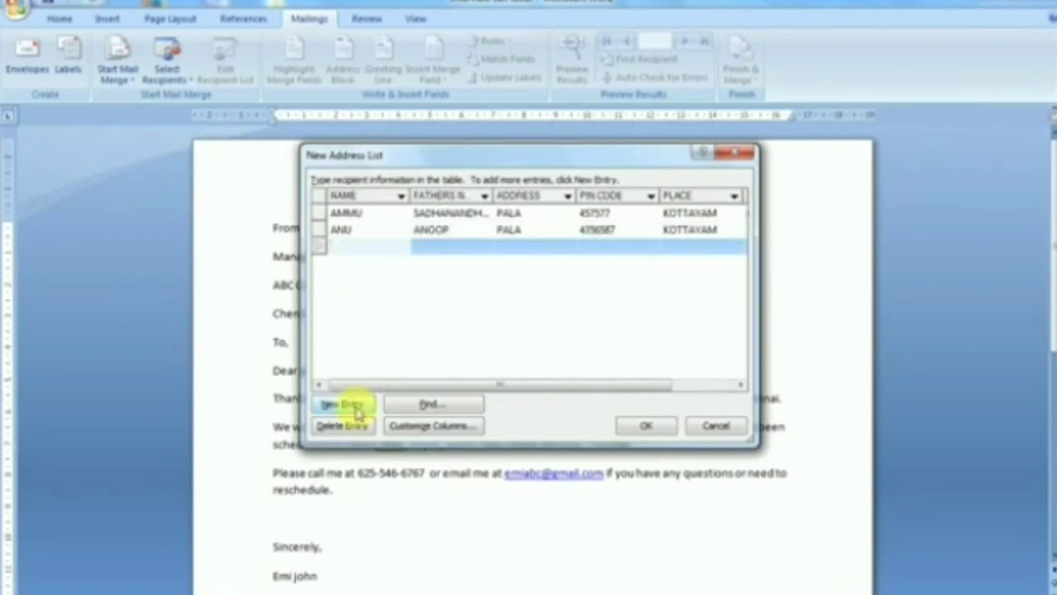
{"action": "type", "text": "SARA"}
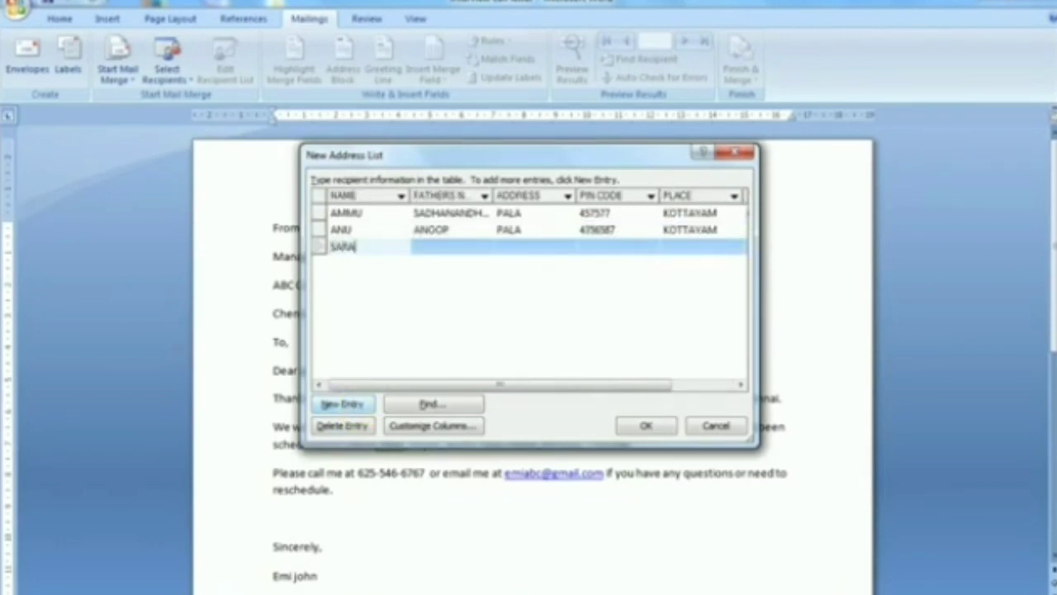
{"action": "type", "text": "N"}
{"action": "key", "text": "Tab"}
{"action": "type", "text": "S"}
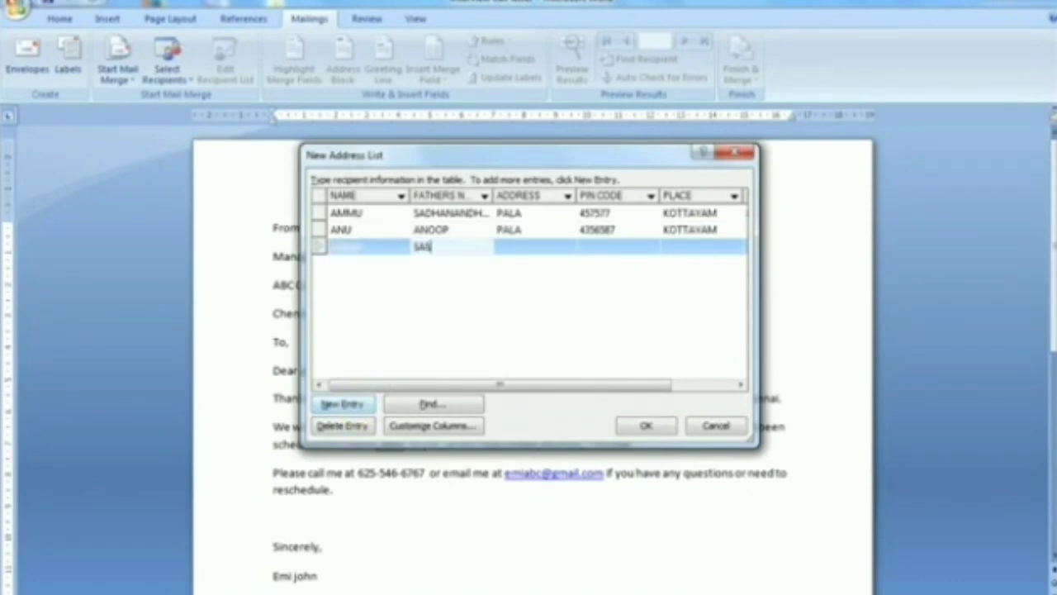
{"action": "type", "text": "AS"}
{"action": "left_click", "coordinate": [351, 407]}
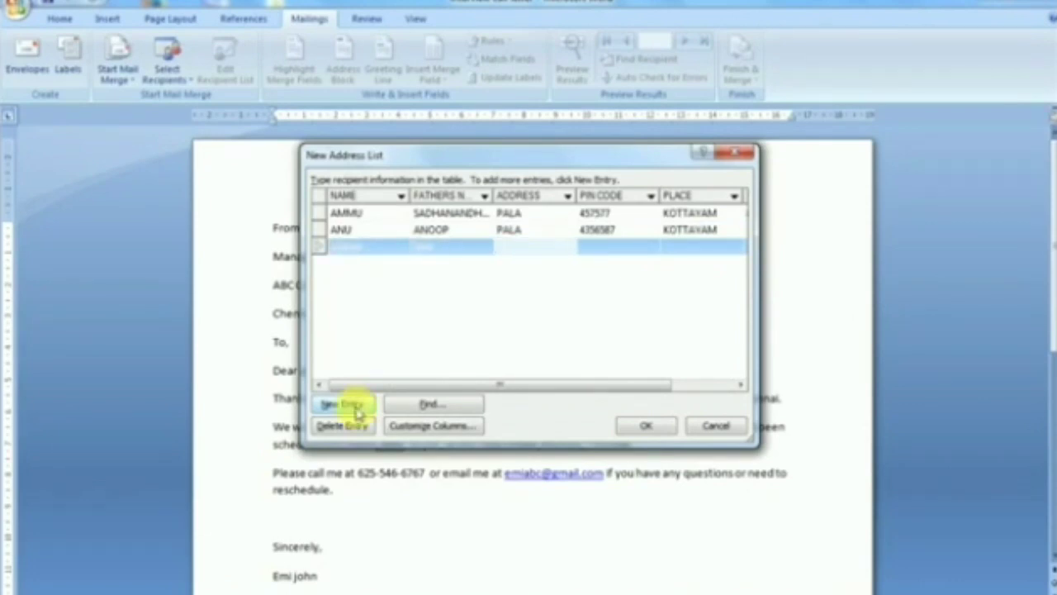
{"action": "type", "text": "TH"}
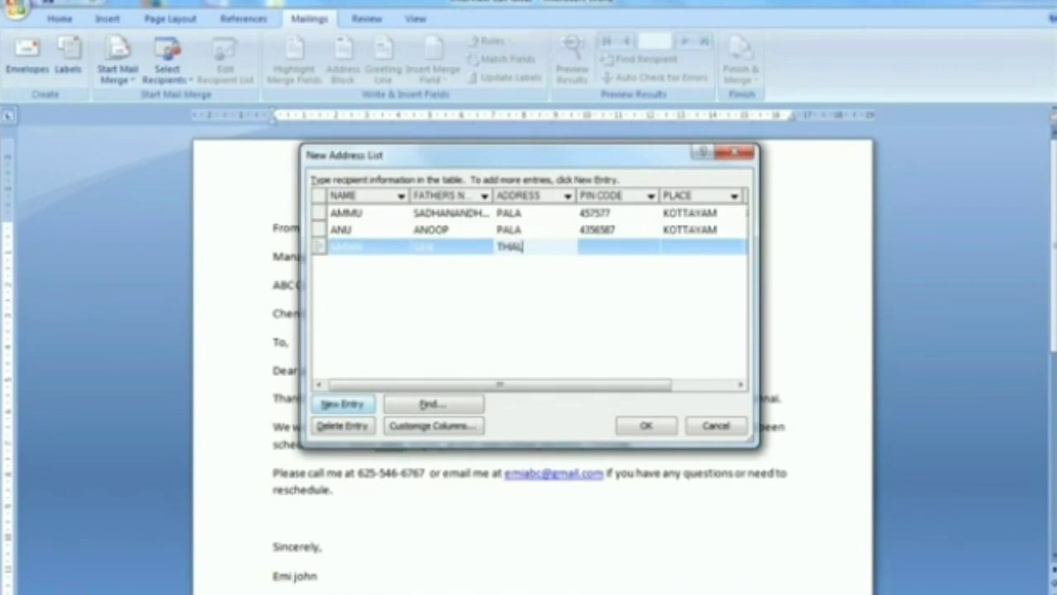
{"action": "type", "text": "ALASSERY"}
{"action": "key", "text": "Tab"}
{"action": "type", "text": "7657563"}
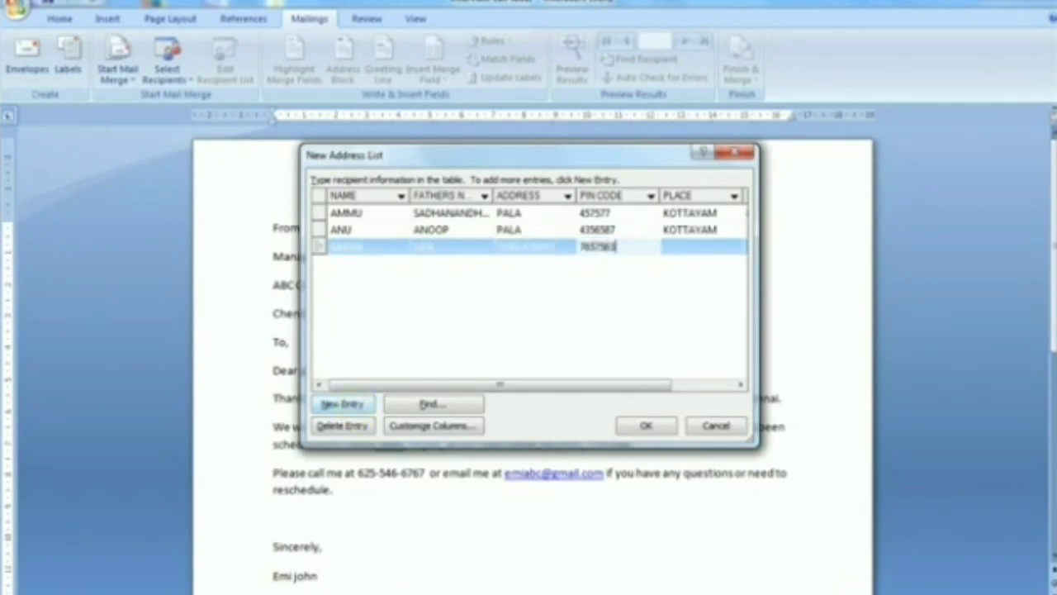
{"action": "key", "text": "Tab"}
{"action": "type", "text": "KA"}
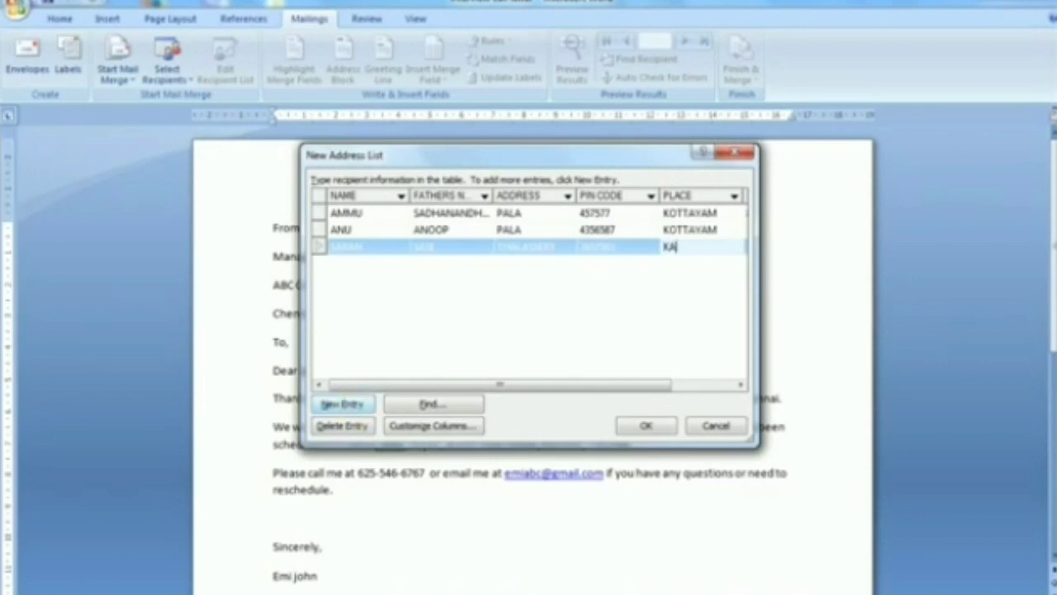
{"action": "type", "text": "NNUR"}
{"action": "key", "text": "Tab"}
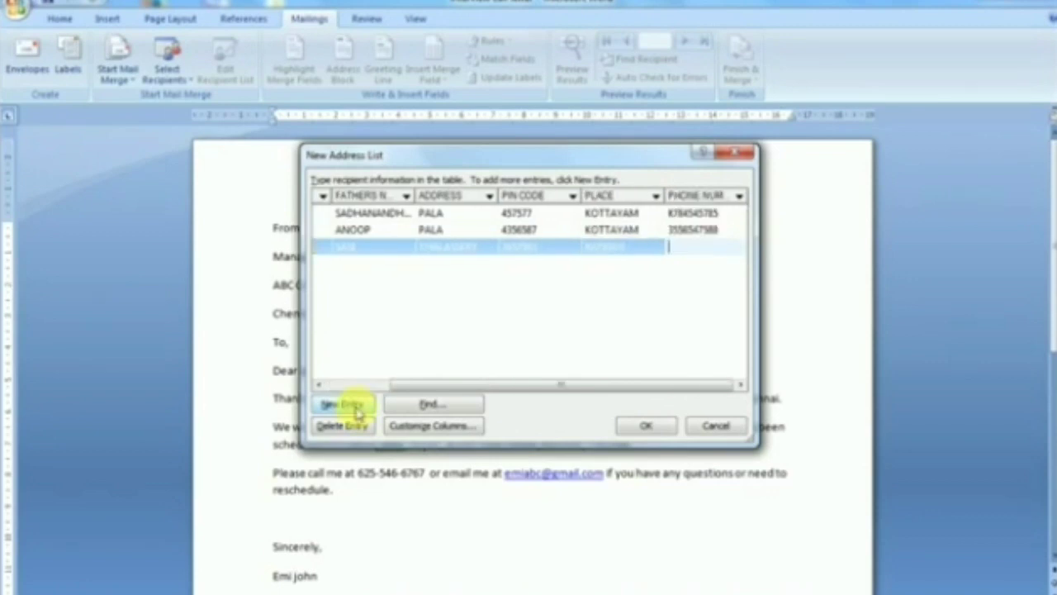
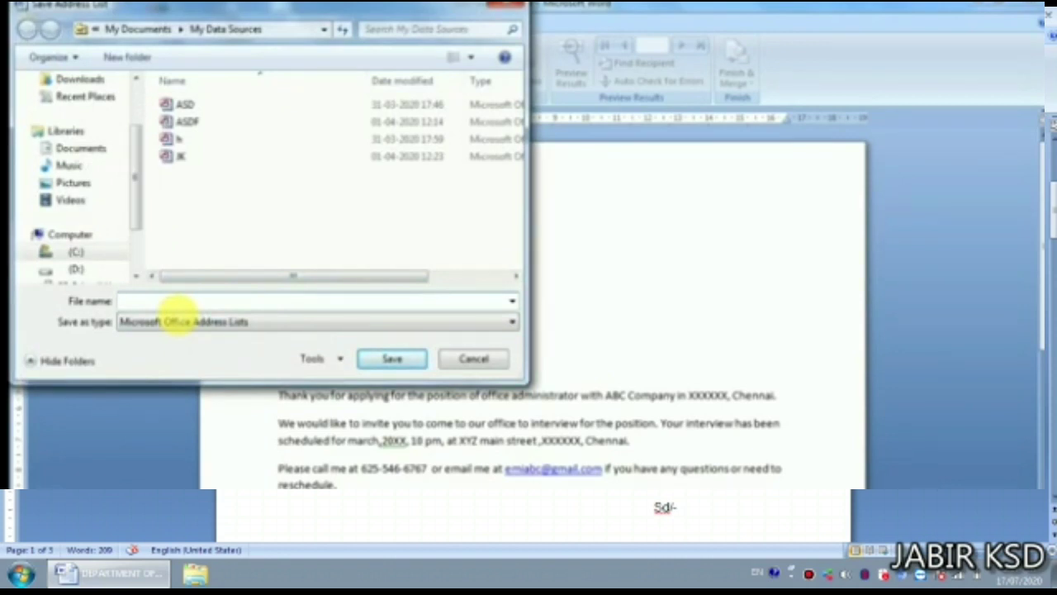
- Name the address list file KDHGFKSG in My Data Sources
{"action": "type", "text": "KDHGFKSG"}
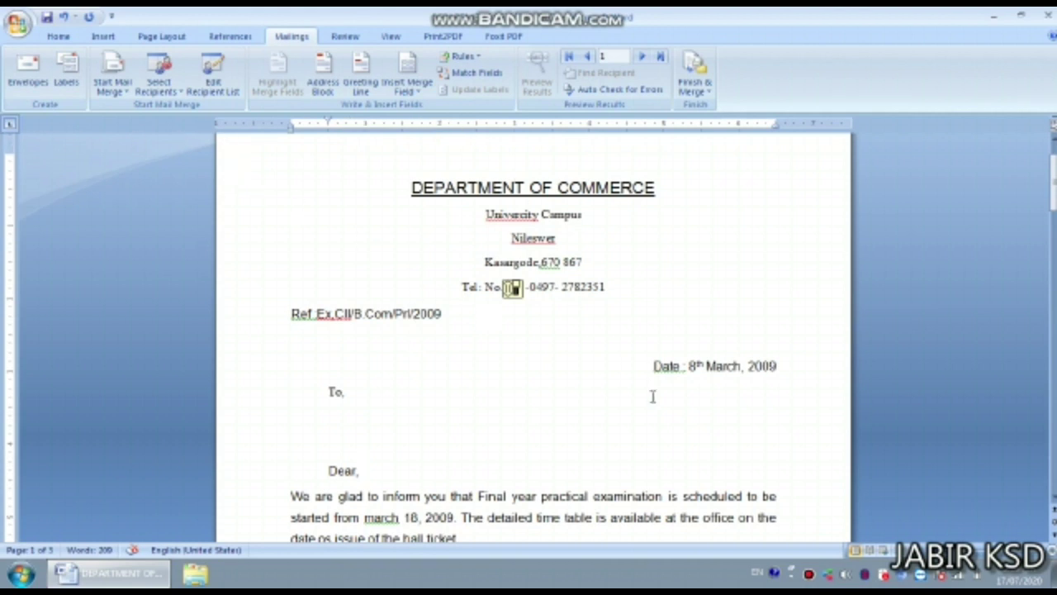
{"action": "scroll", "coordinate": [455, 281], "scroll_direction": "down", "scroll_amount": 4}
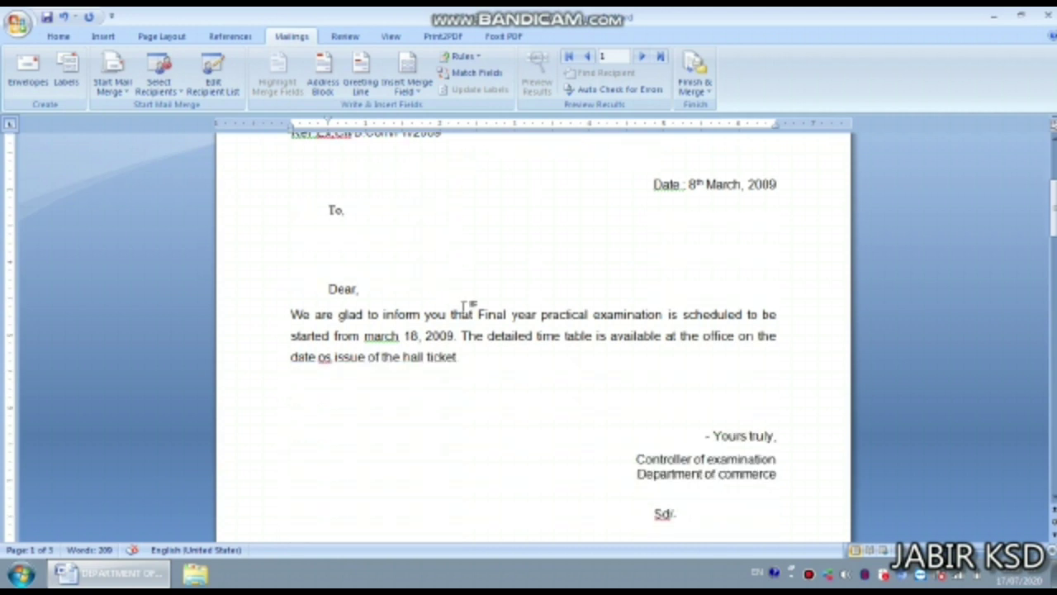
{"action": "scroll", "coordinate": [465, 307], "scroll_direction": "down", "scroll_amount": 1}
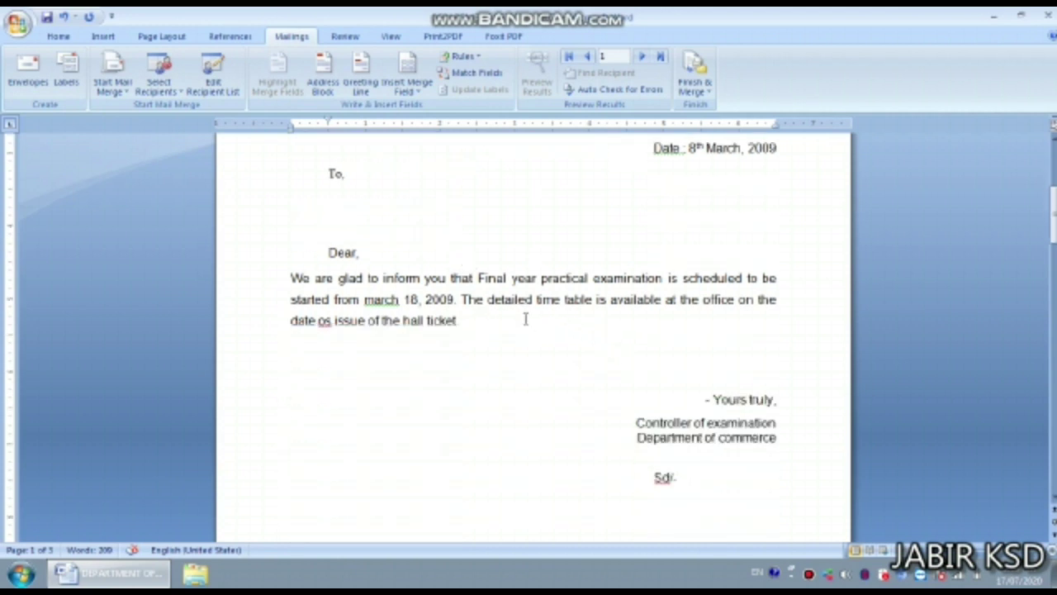
{"action": "scroll", "coordinate": [520, 312], "scroll_direction": "up", "scroll_amount": 6}
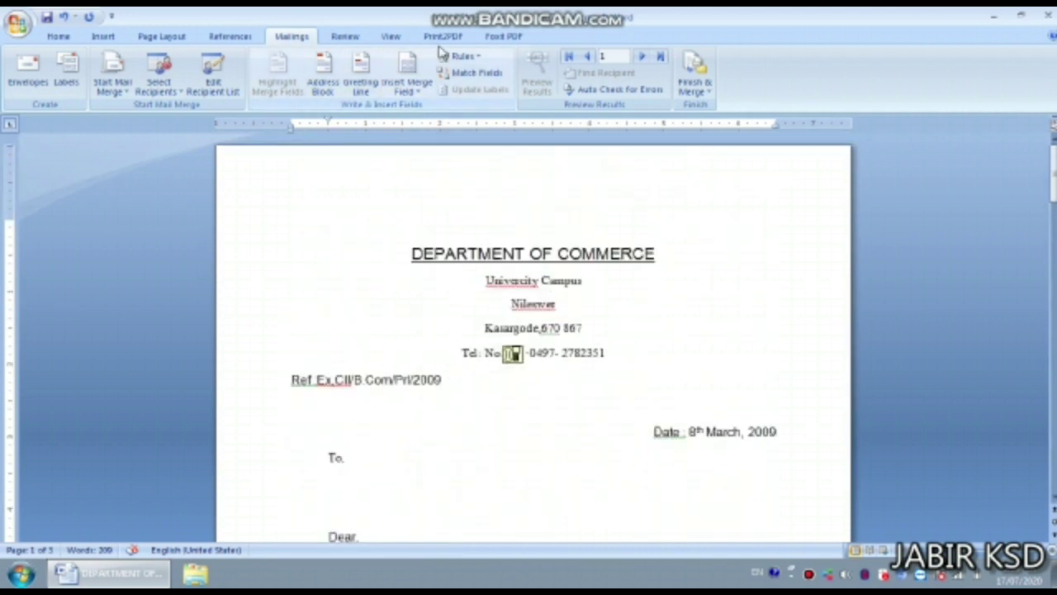
- Insert the NAME, Address_1, Address_2 and PLACE merge fields on a new line below 'To,'
{"action": "left_click", "coordinate": [419, 91]}
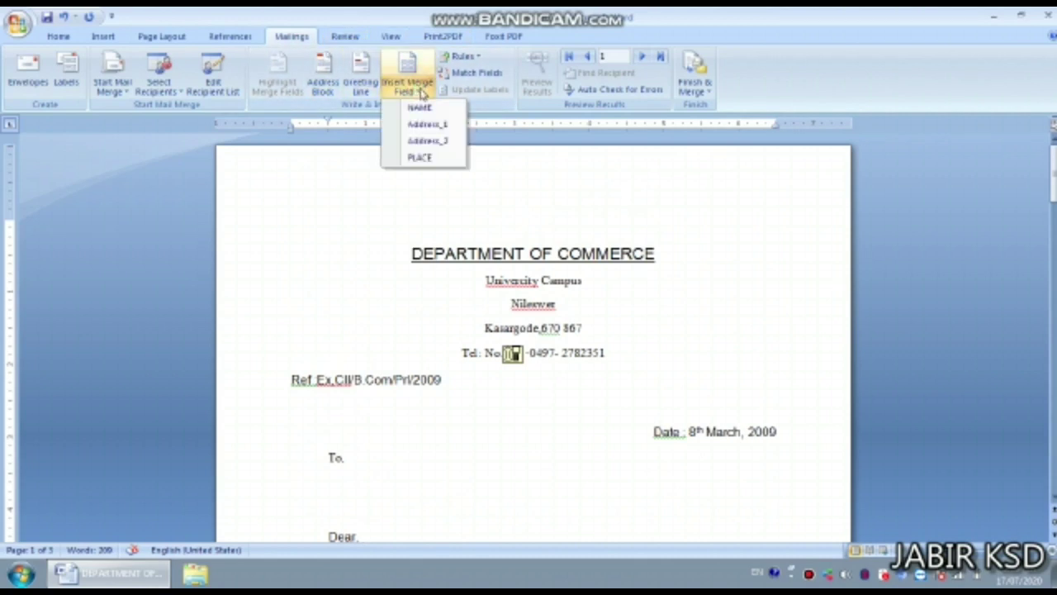
{"action": "left_click", "coordinate": [351, 465]}
{"action": "scroll", "coordinate": [355, 451], "scroll_direction": "down", "scroll_amount": 2}
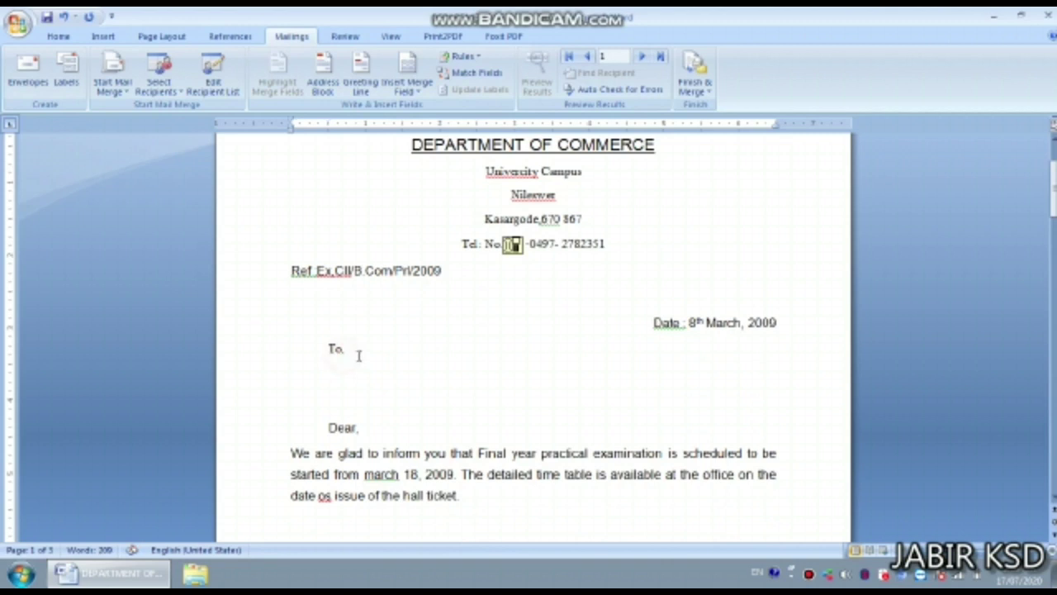
{"action": "key", "text": "Return"}
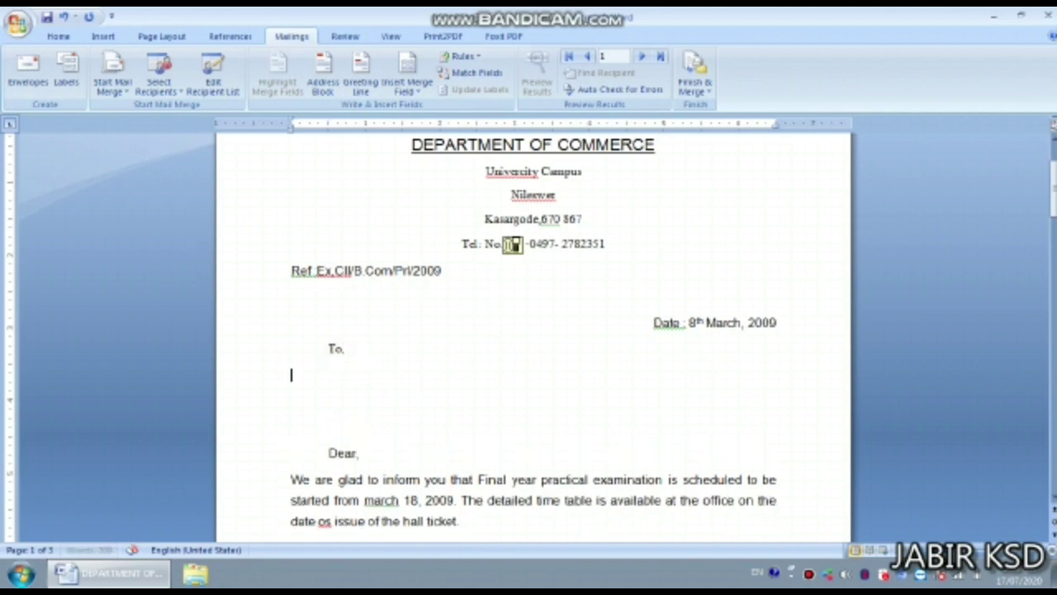
{"action": "left_click", "coordinate": [407, 89]}
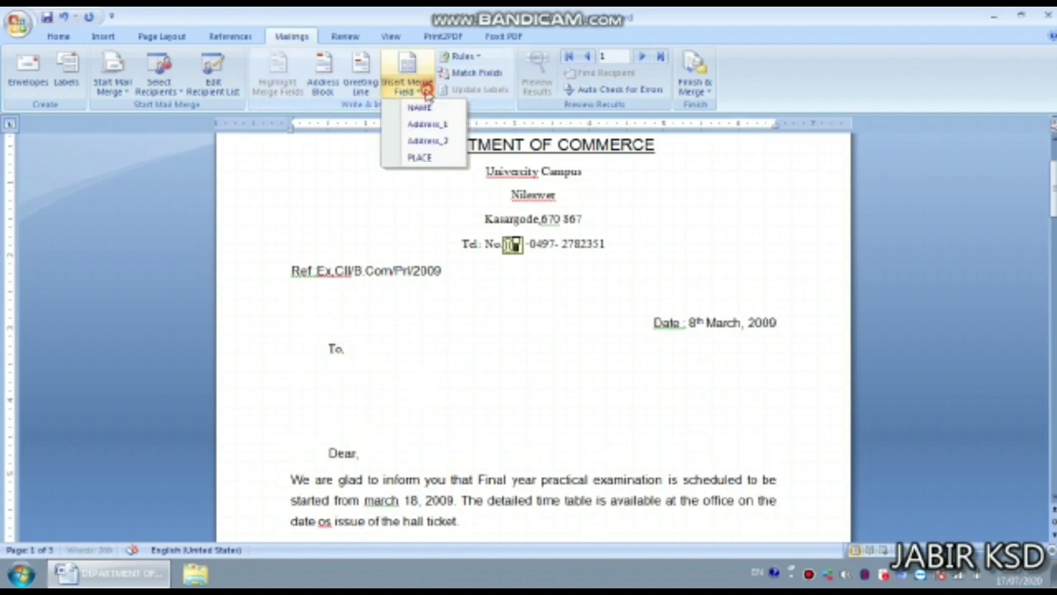
{"action": "left_click", "coordinate": [413, 107]}
{"action": "left_click", "coordinate": [409, 89]}
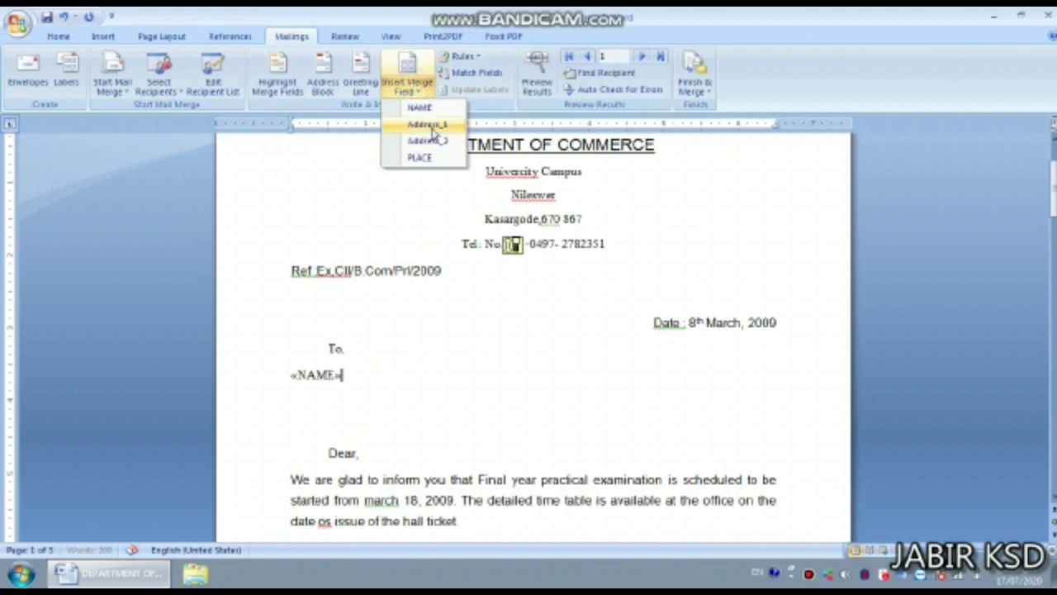
{"action": "left_click", "coordinate": [425, 124]}
{"action": "left_click", "coordinate": [417, 91]}
{"action": "left_click", "coordinate": [427, 140]}
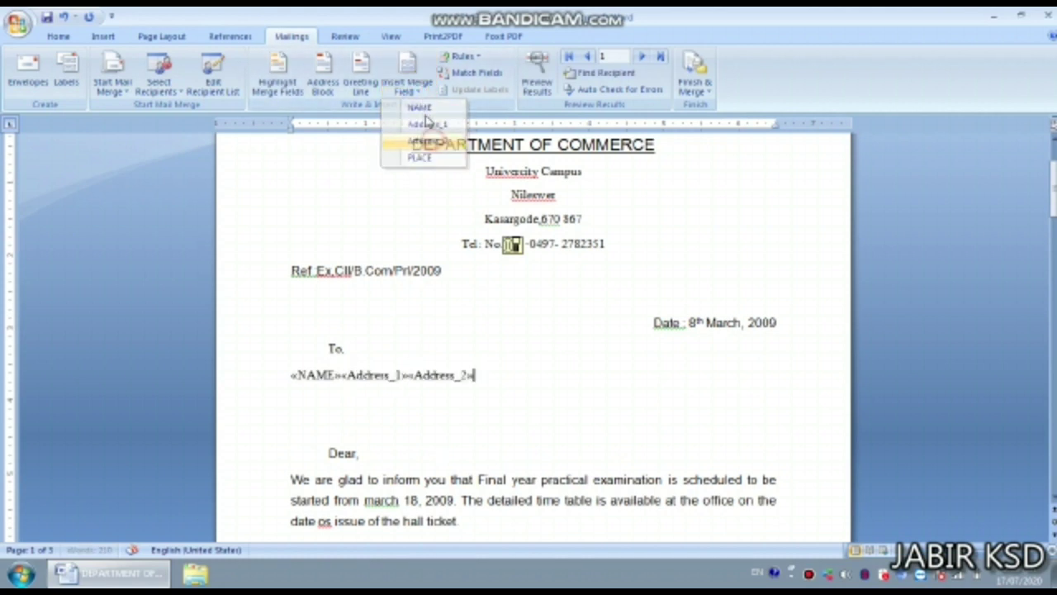
{"action": "left_click", "coordinate": [407, 86]}
{"action": "left_click", "coordinate": [425, 157]}
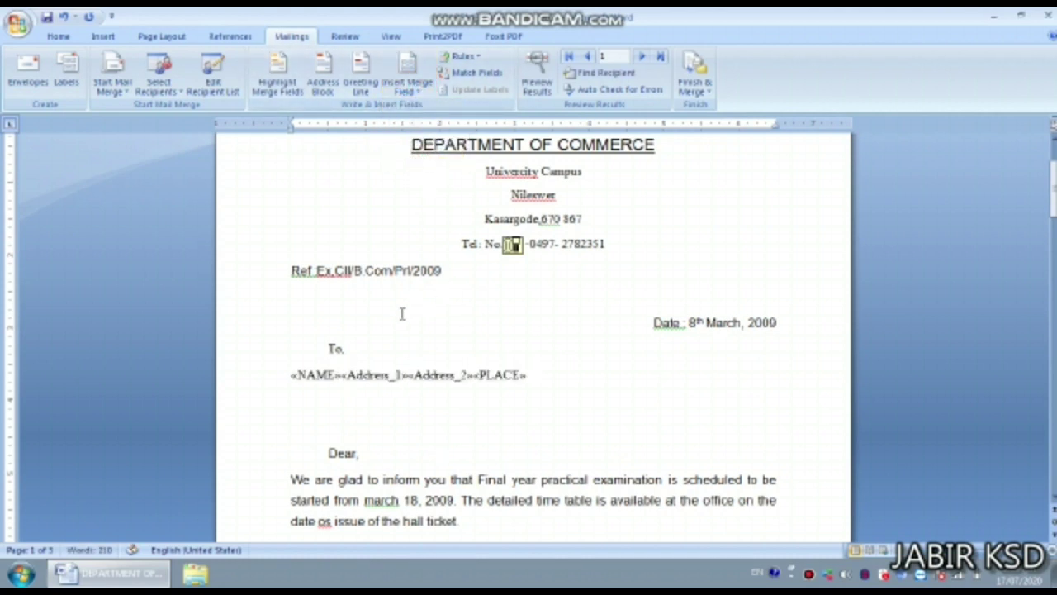
- Break Address_1, Address_2 and PLACE onto their own lines and select the address block
{"action": "left_click", "coordinate": [342, 376]}
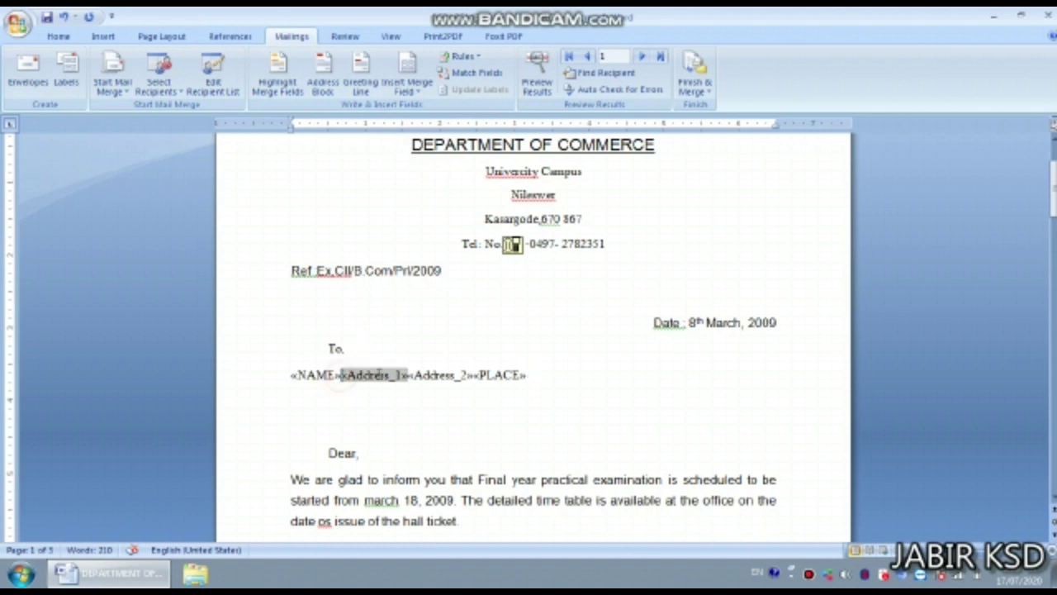
{"action": "key", "text": "Return"}
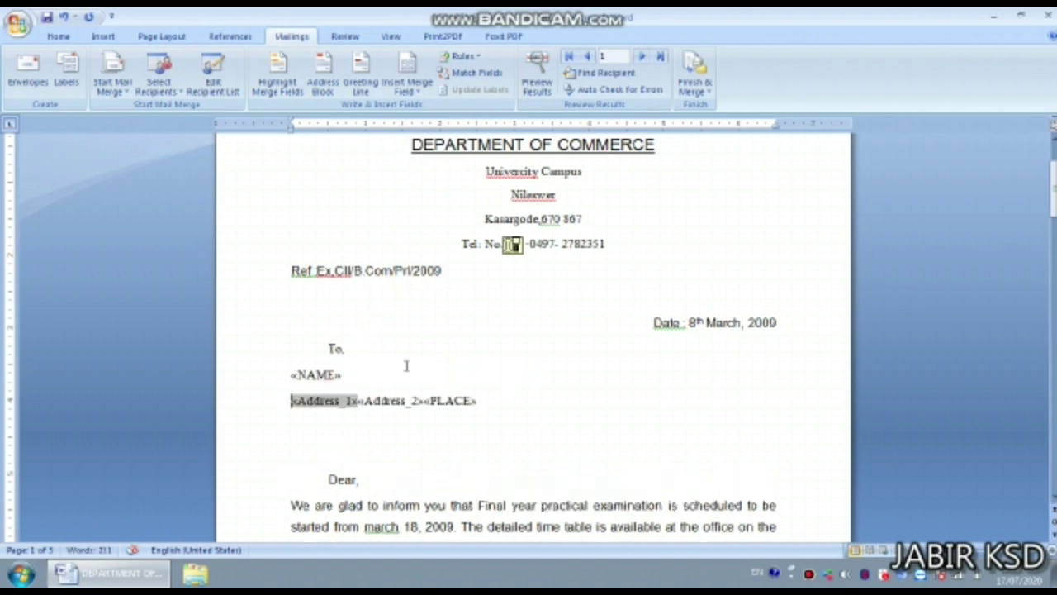
{"action": "left_click", "coordinate": [360, 401]}
{"action": "key", "text": "Return"}
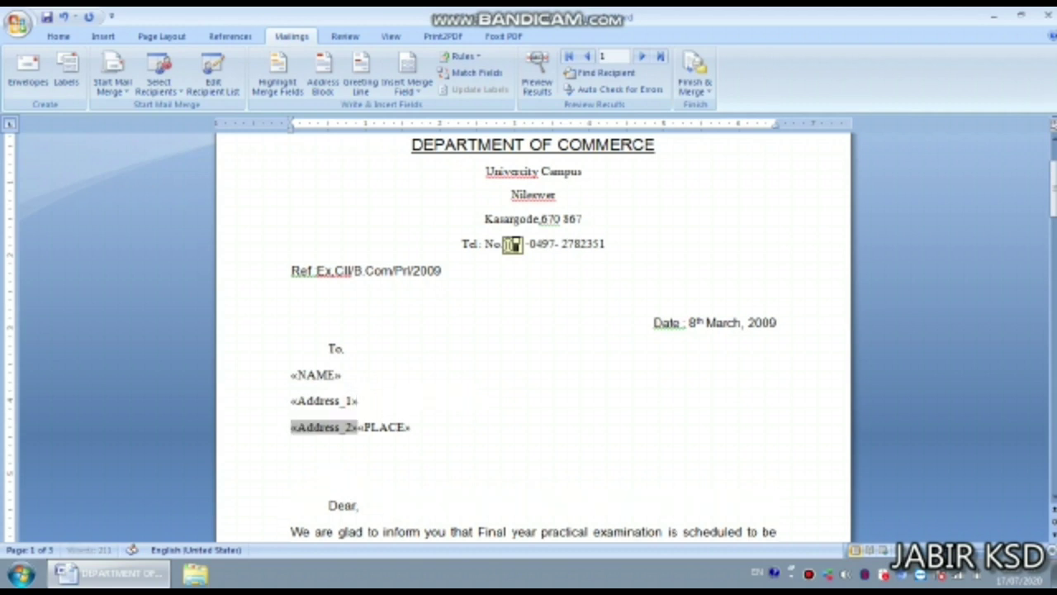
{"action": "left_click", "coordinate": [360, 427]}
{"action": "key", "text": "Return"}
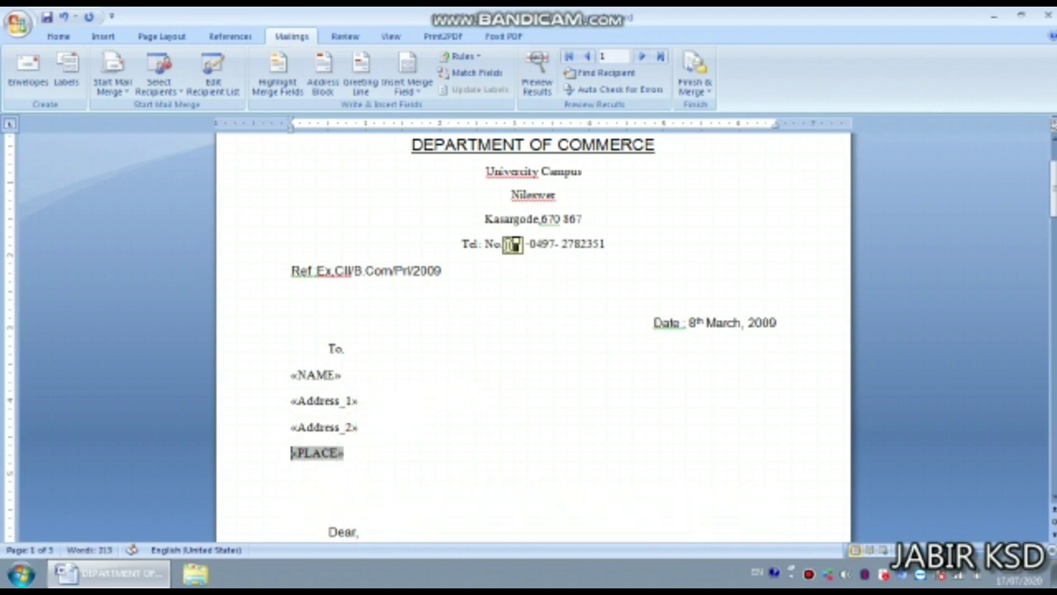
{"action": "left_click_drag", "start_coordinate": [291, 347], "coordinate": [324, 444]}
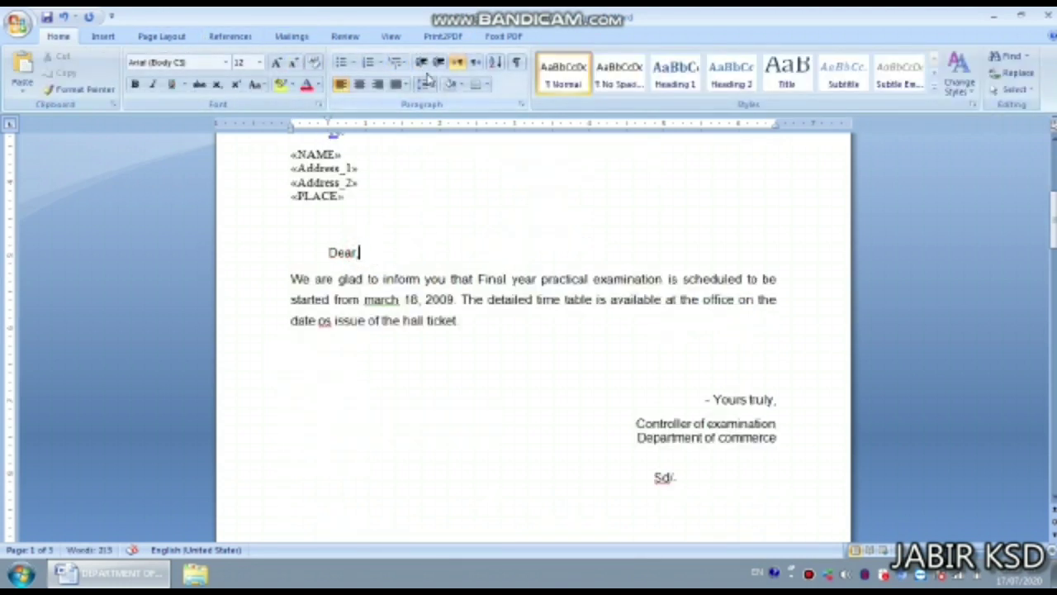
- Add a comma and the NAME merge field after 'Dear' so the greeting reads 'Dear,«NAME»'
{"action": "type", "text": ","}
{"action": "left_click", "coordinate": [277, 38]}
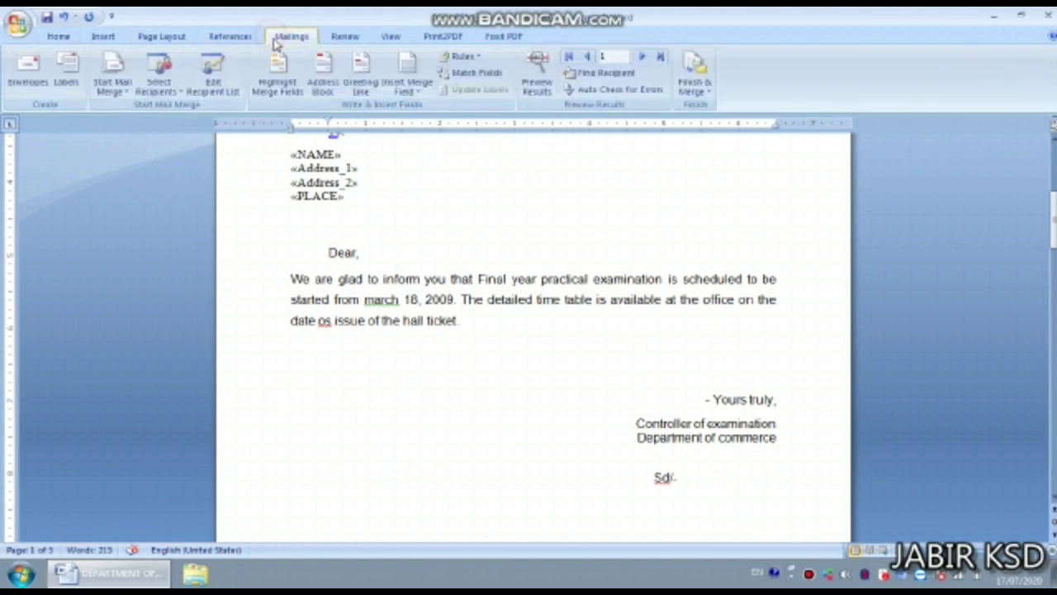
{"action": "left_click", "coordinate": [408, 88]}
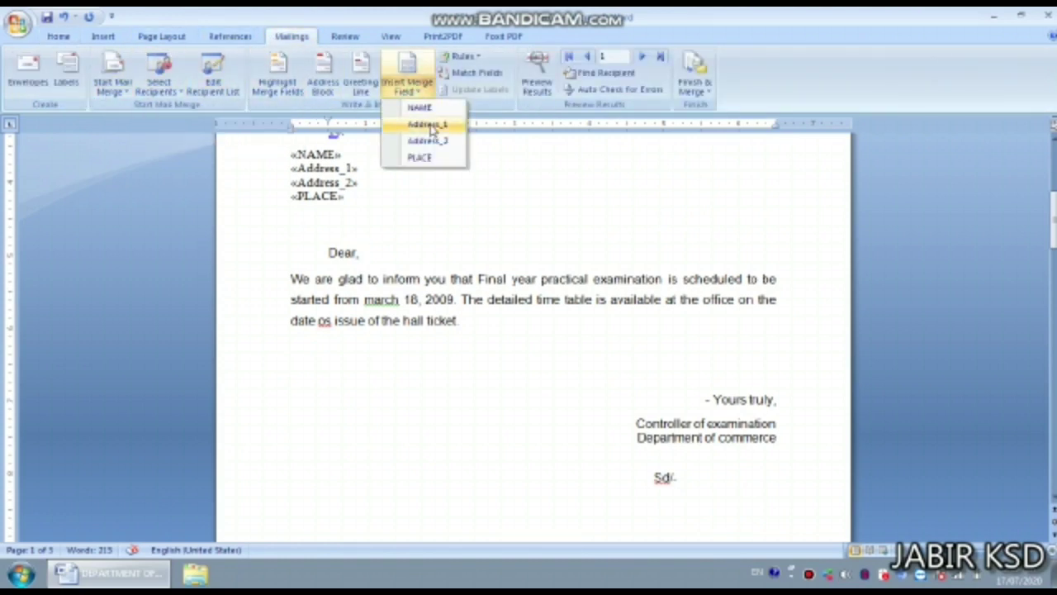
{"action": "left_click", "coordinate": [419, 107]}
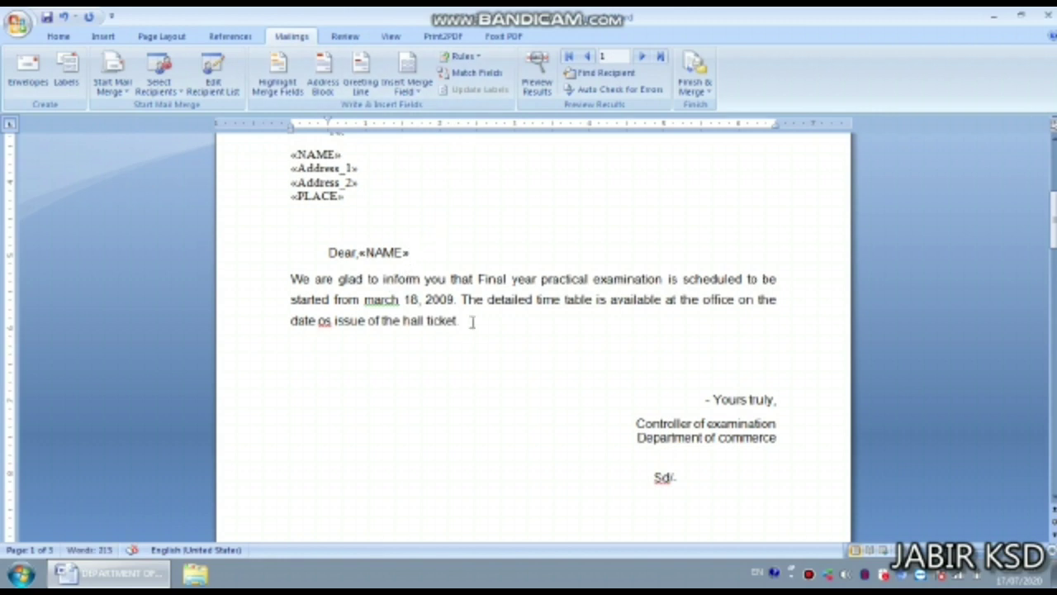
{"action": "scroll", "coordinate": [732, 413], "scroll_direction": "down", "scroll_amount": 1}
{"action": "scroll", "coordinate": [727, 417], "scroll_direction": "down", "scroll_amount": 3}
{"action": "scroll", "coordinate": [706, 404], "scroll_direction": "up", "scroll_amount": 12}
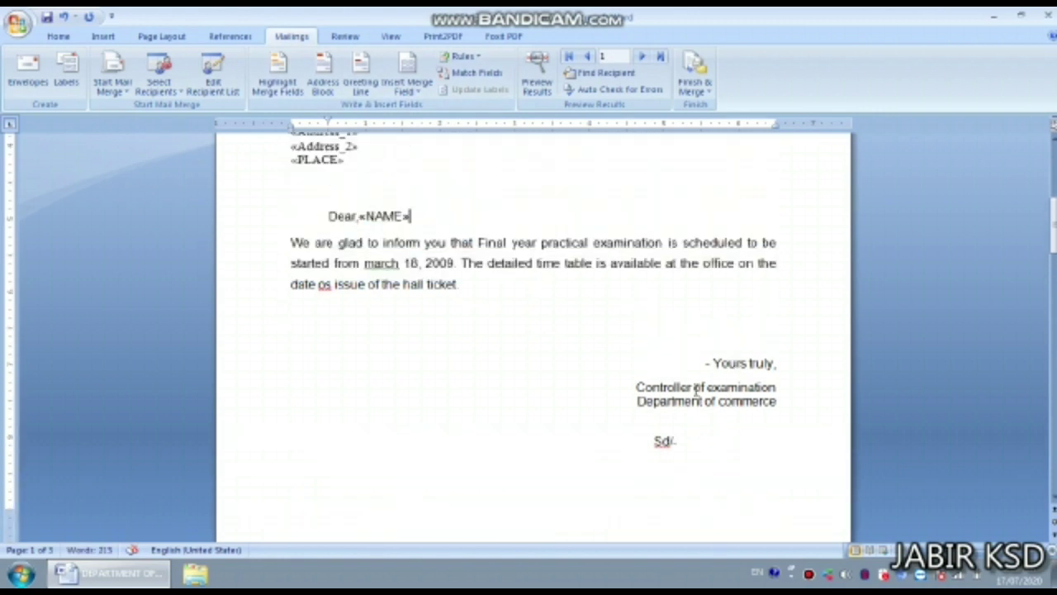
- Merge all records into a new document with Finish & Merge > Edit Individual Documents
{"action": "left_click", "coordinate": [696, 81]}
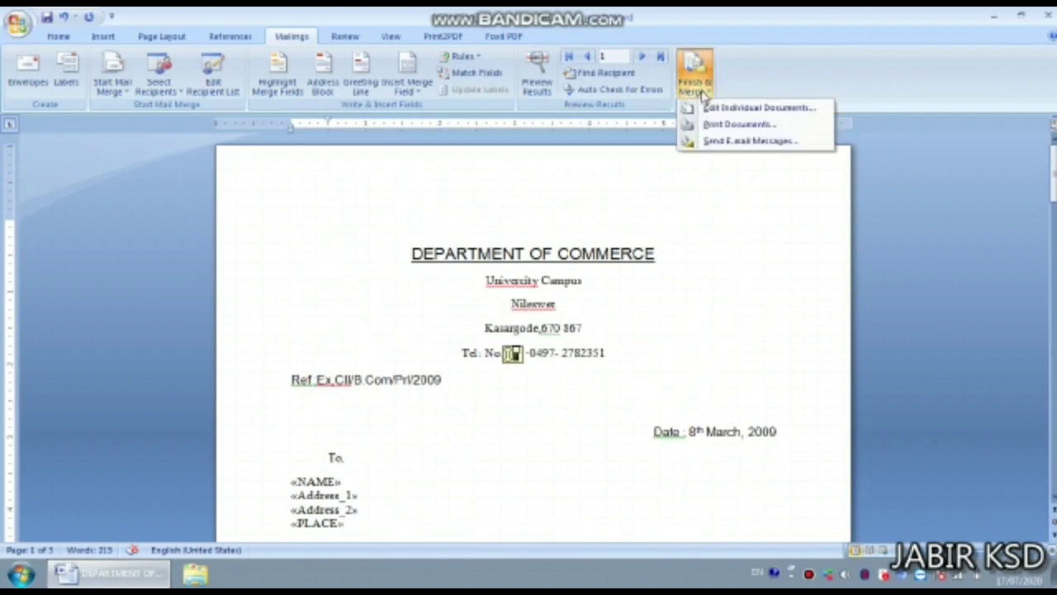
{"action": "left_click", "coordinate": [731, 110]}
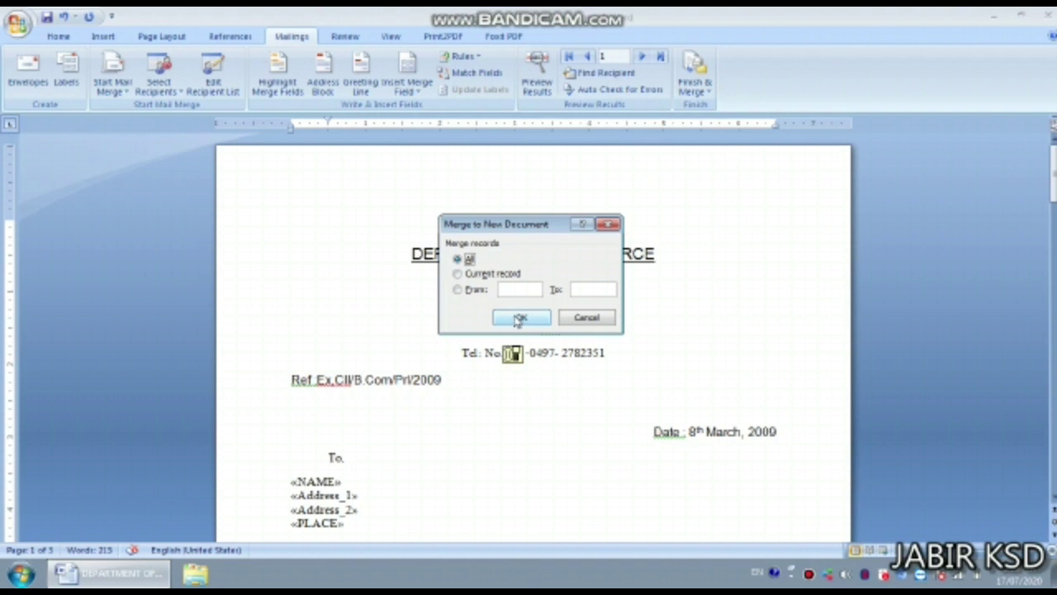
{"action": "left_click", "coordinate": [519, 319]}
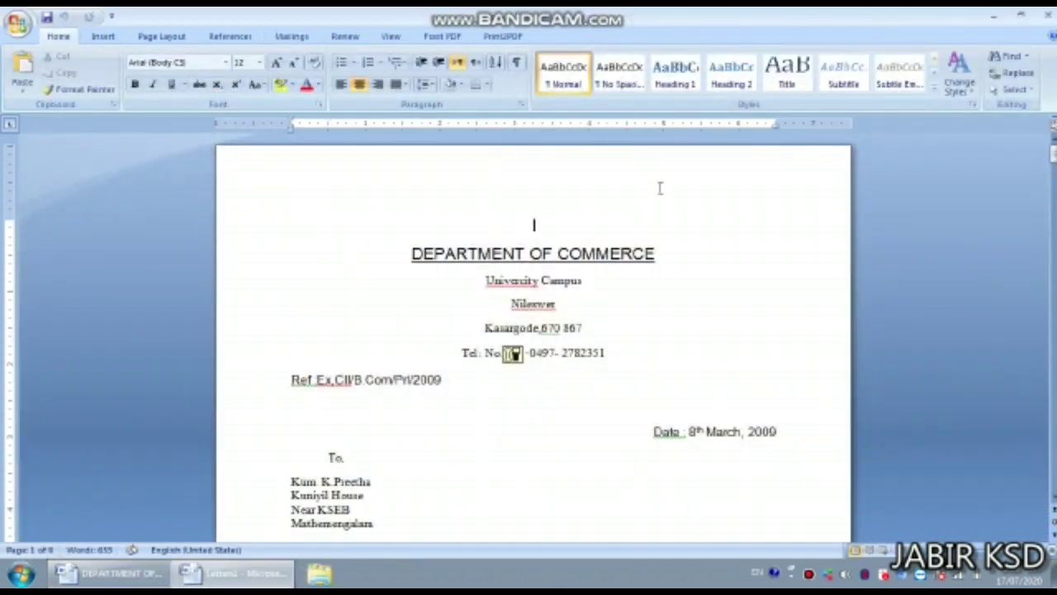
{"action": "scroll", "coordinate": [369, 455], "scroll_direction": "down", "scroll_amount": 3}
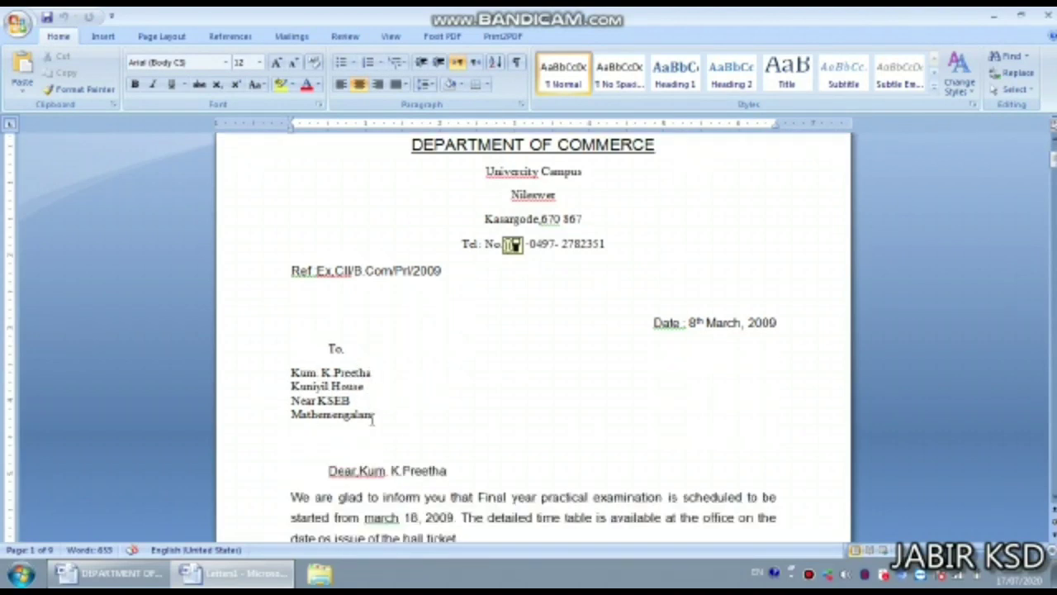
{"action": "scroll", "coordinate": [795, 328], "scroll_direction": "down", "scroll_amount": 5}
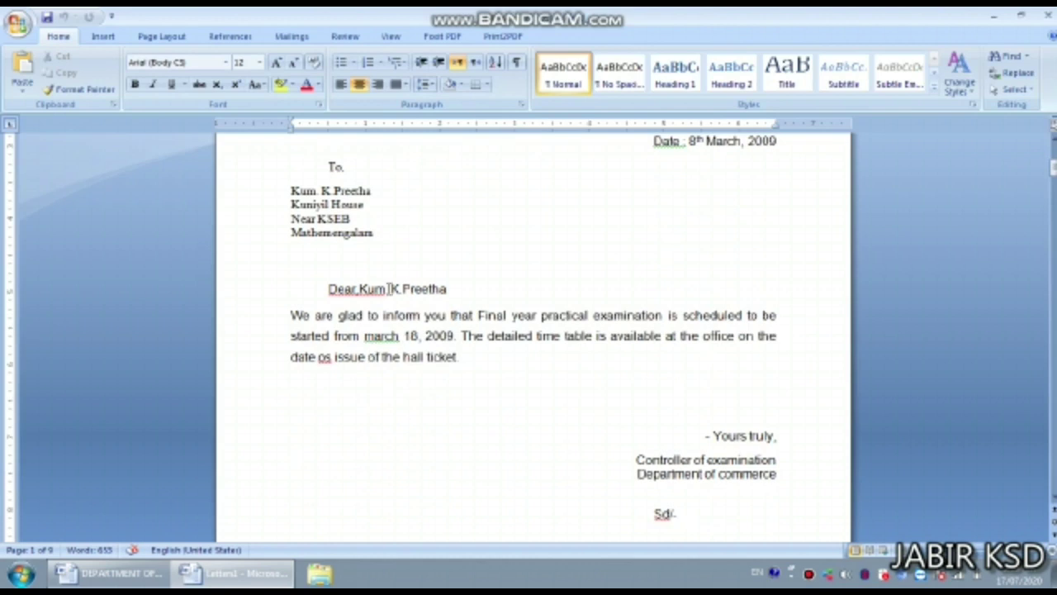
{"action": "scroll", "coordinate": [609, 427], "scroll_direction": "down", "scroll_amount": 10}
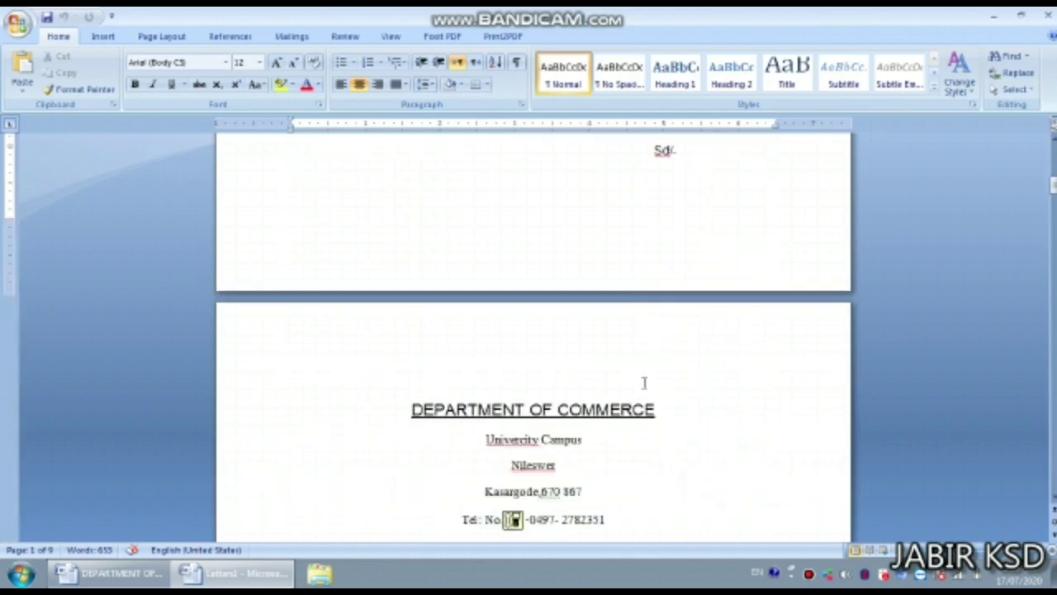
{"action": "scroll", "coordinate": [421, 213], "scroll_direction": "up", "scroll_amount": 11}
{"action": "scroll", "coordinate": [420, 212], "scroll_direction": "down", "scroll_amount": 1}
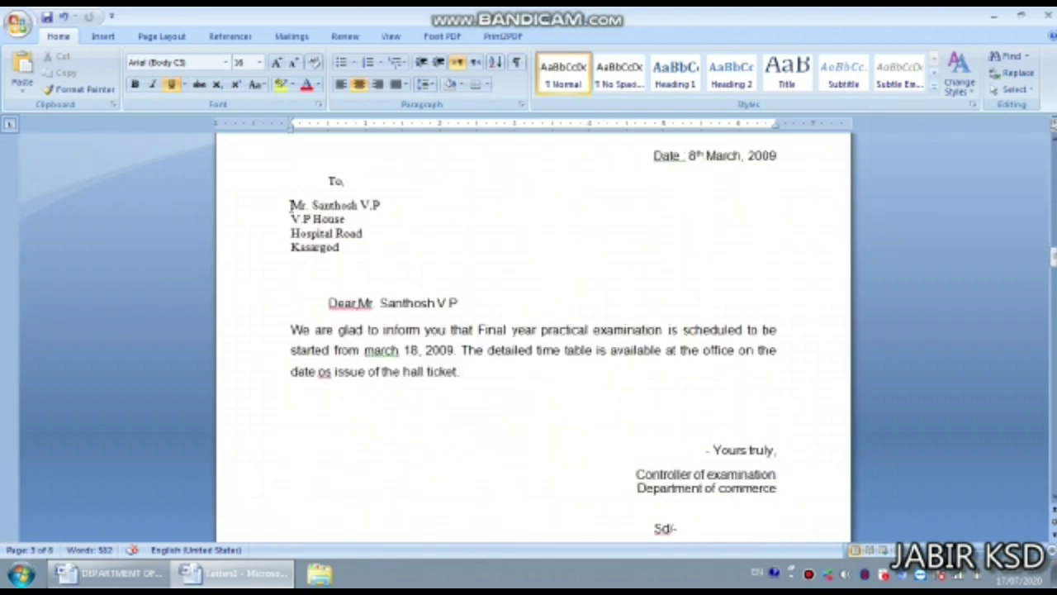
{"action": "scroll", "coordinate": [330, 205], "scroll_direction": "down", "scroll_amount": 2}
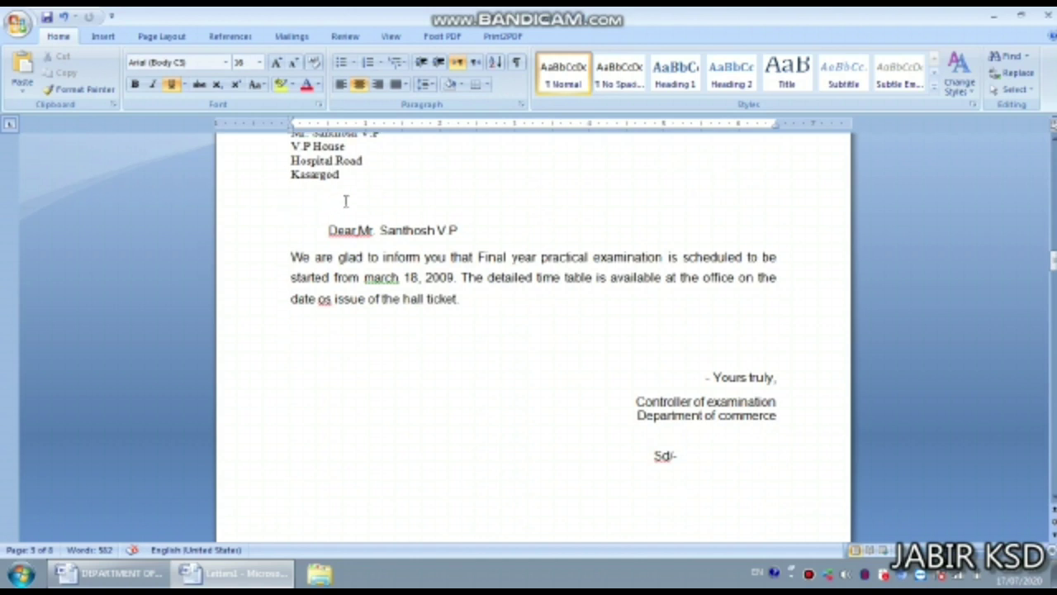
{"action": "scroll", "coordinate": [345, 201], "scroll_direction": "up", "scroll_amount": 5}
{"action": "scroll", "coordinate": [347, 203], "scroll_direction": "up", "scroll_amount": 4}
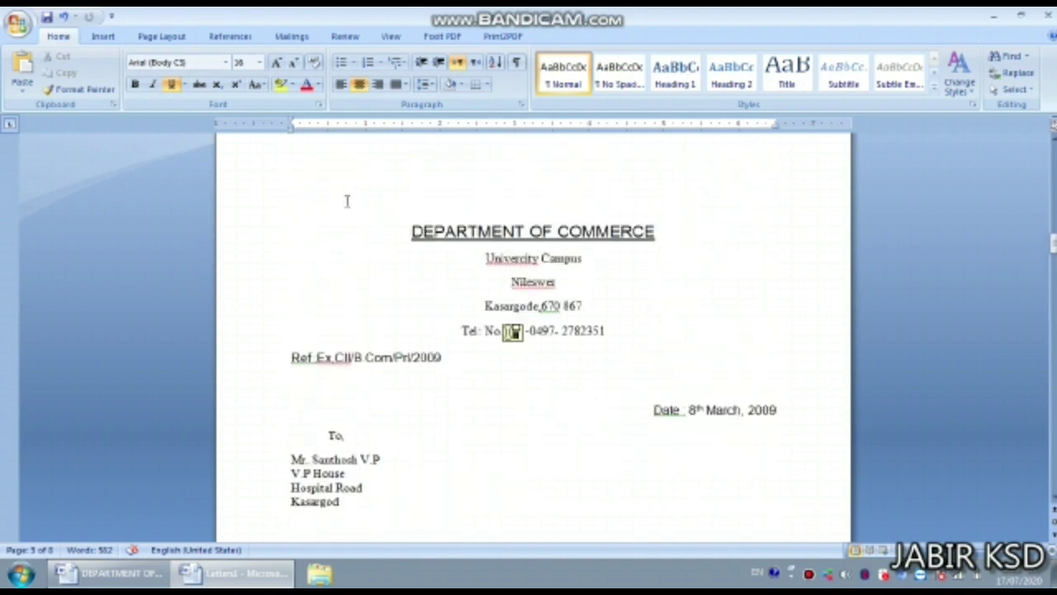
{"action": "scroll", "coordinate": [347, 201], "scroll_direction": "up", "scroll_amount": 5}
{"action": "scroll", "coordinate": [347, 200], "scroll_direction": "down", "scroll_amount": 16}
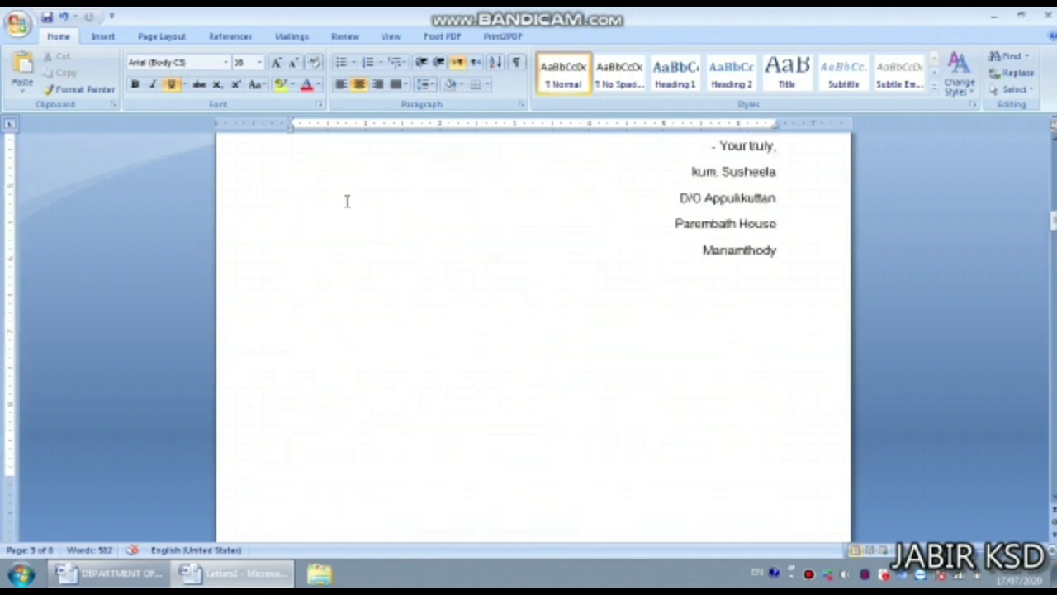
{"action": "scroll", "coordinate": [347, 201], "scroll_direction": "up", "scroll_amount": 12}
{"action": "scroll", "coordinate": [347, 201], "scroll_direction": "up", "scroll_amount": 1}
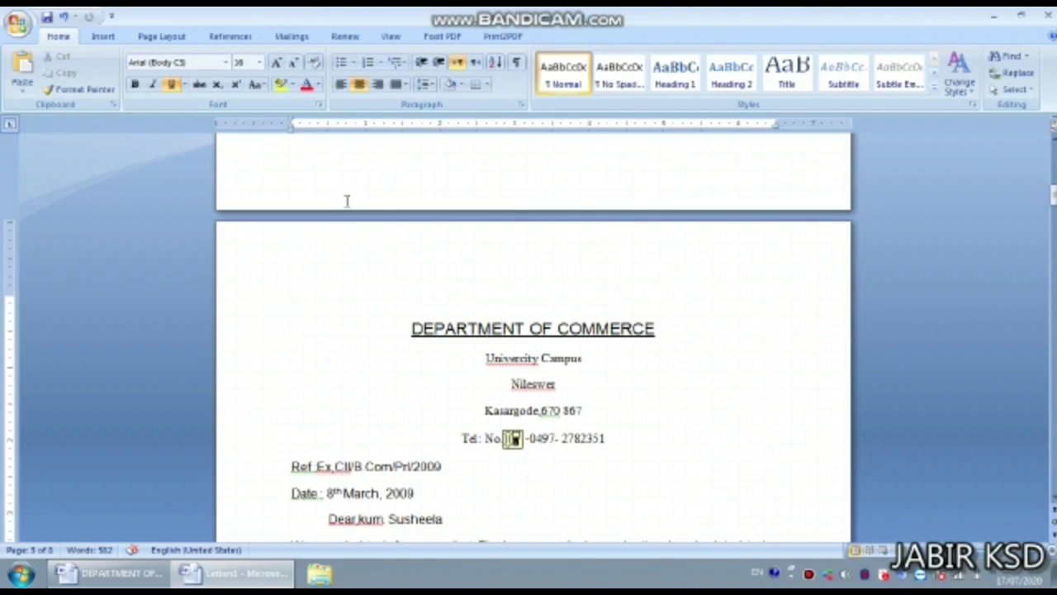
{"action": "scroll", "coordinate": [347, 200], "scroll_direction": "down", "scroll_amount": 20}
{"action": "scroll", "coordinate": [347, 201], "scroll_direction": "up", "scroll_amount": 7}
{"action": "scroll", "coordinate": [408, 217], "scroll_direction": "down", "scroll_amount": 20}
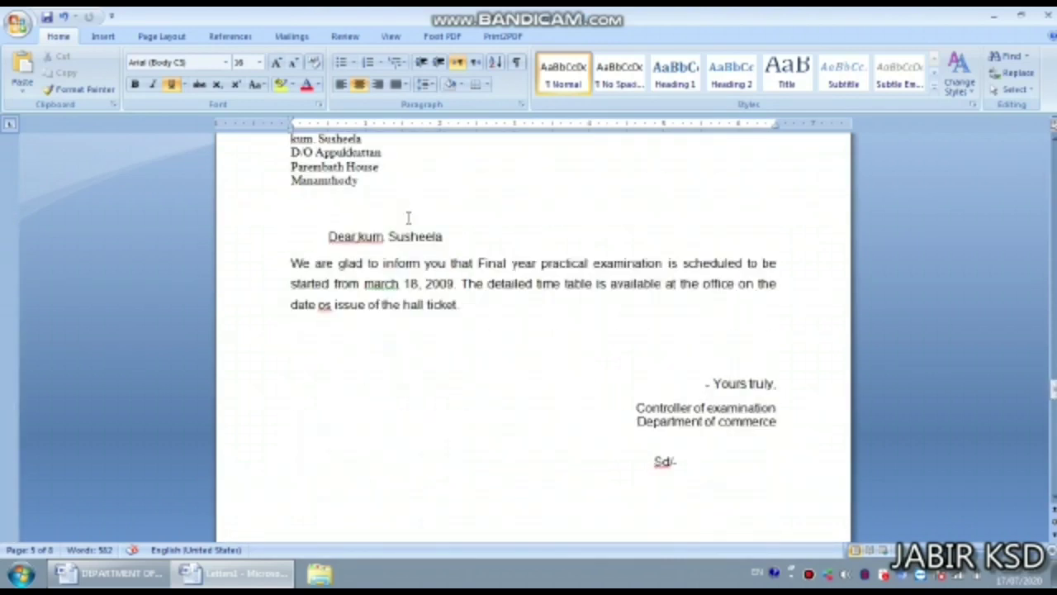
{"action": "scroll", "coordinate": [404, 213], "scroll_direction": "up", "scroll_amount": 3}
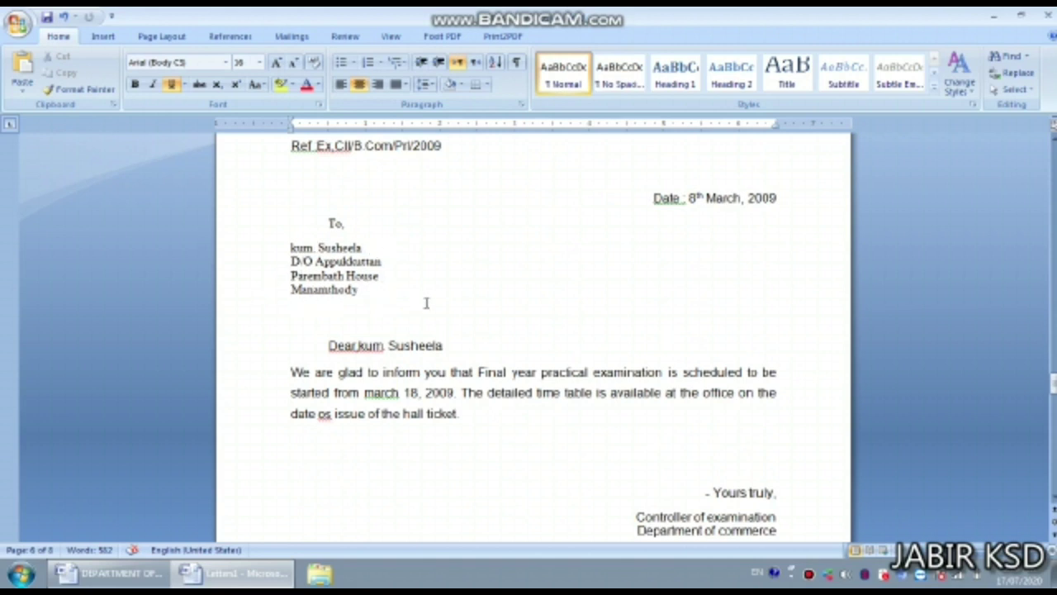
{"action": "scroll", "coordinate": [441, 302], "scroll_direction": "down", "scroll_amount": 6}
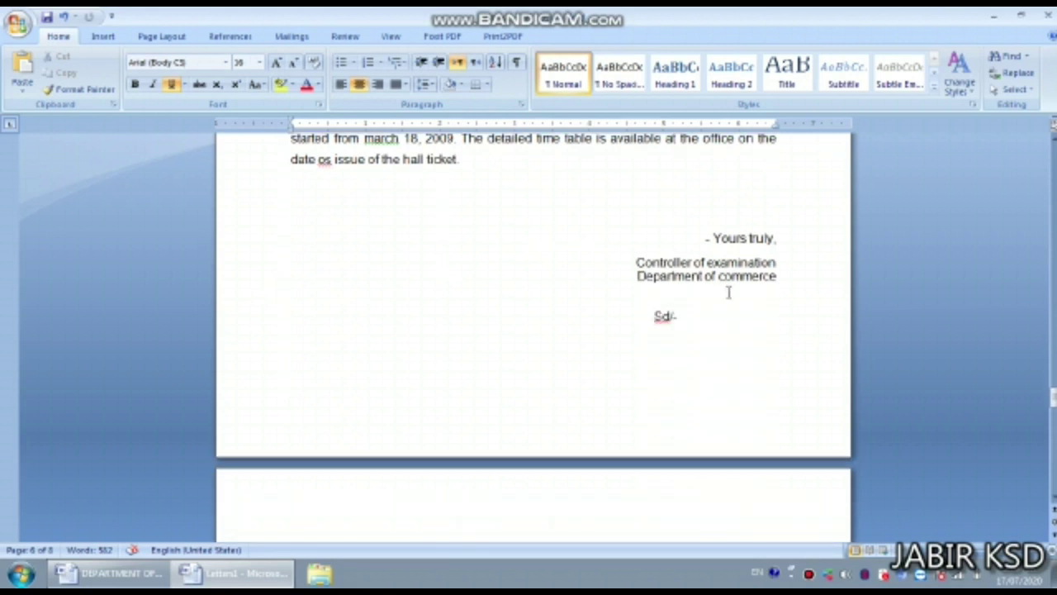
{"action": "scroll", "coordinate": [726, 281], "scroll_direction": "down", "scroll_amount": 1}
{"action": "scroll", "coordinate": [648, 205], "scroll_direction": "down", "scroll_amount": 1}
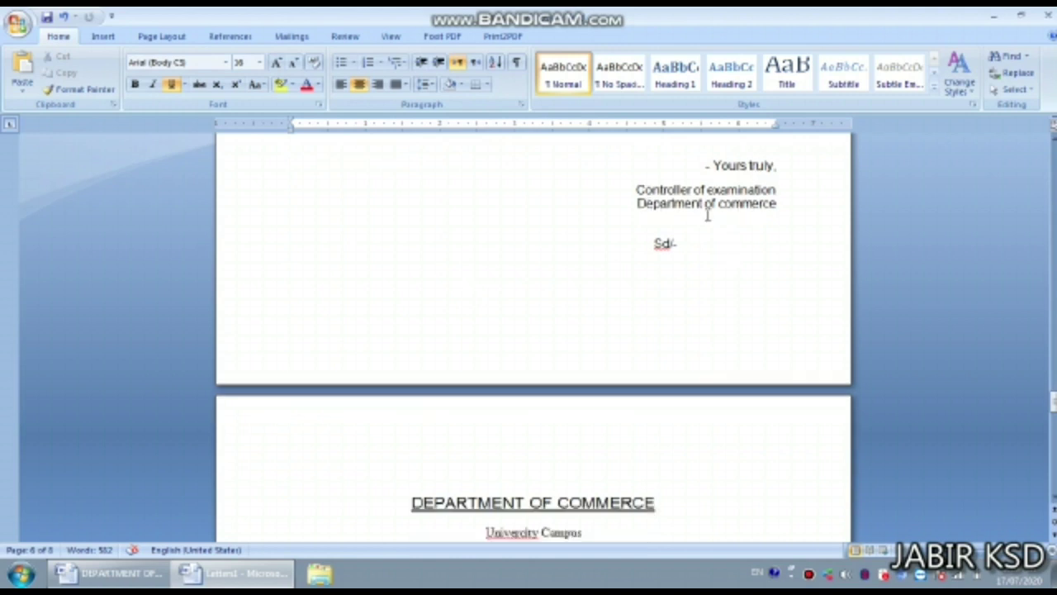
{"action": "scroll", "coordinate": [708, 215], "scroll_direction": "down", "scroll_amount": 10}
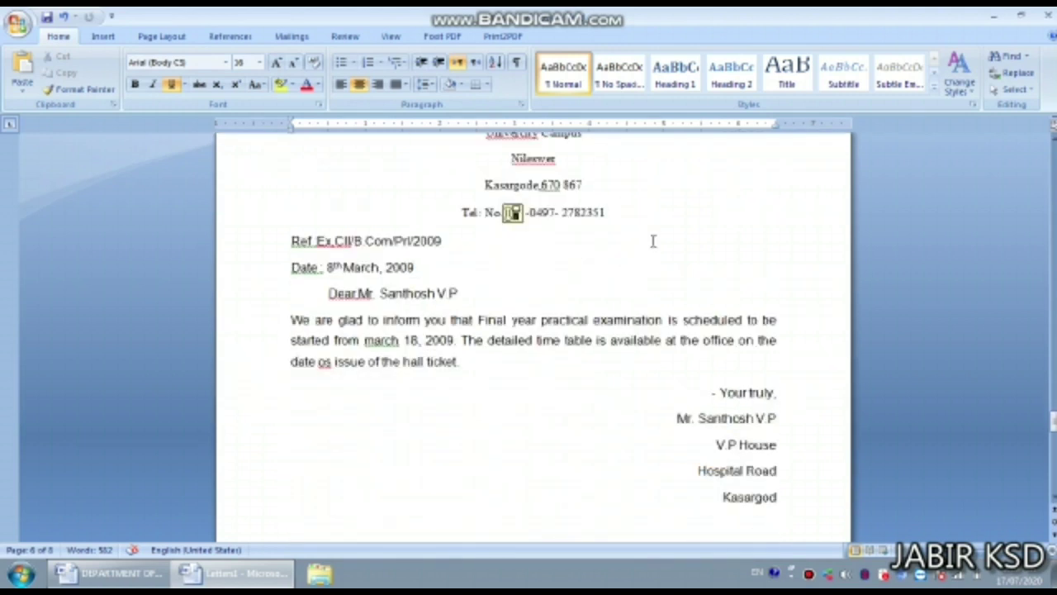
{"action": "scroll", "coordinate": [486, 241], "scroll_direction": "down", "scroll_amount": 4}
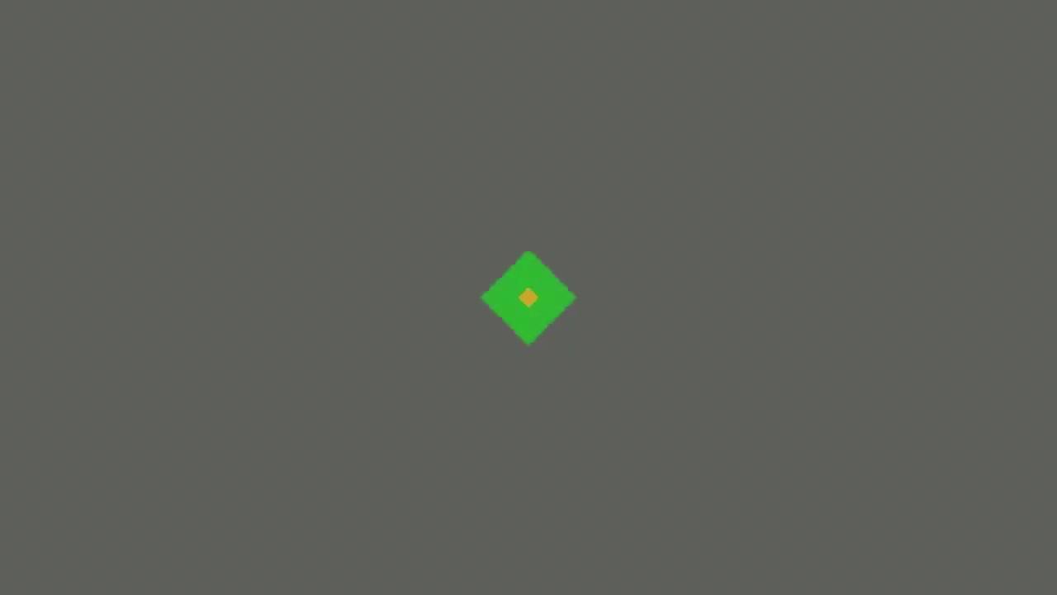